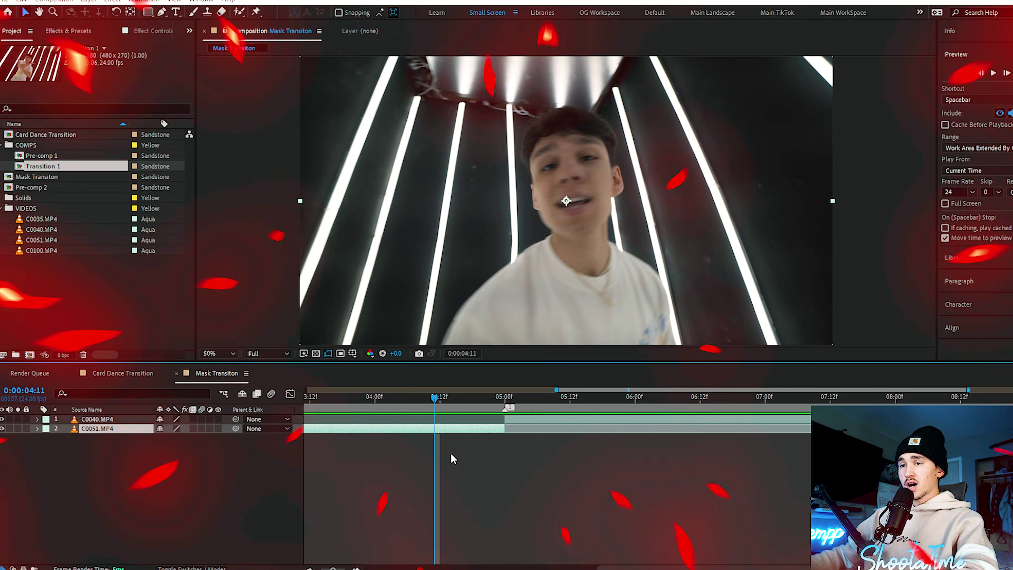
Move the current-time indicator to 05:00, the cut between C0040.MP4 and C0051.MP4
{"action": "left_click", "coordinate": [505, 397]}
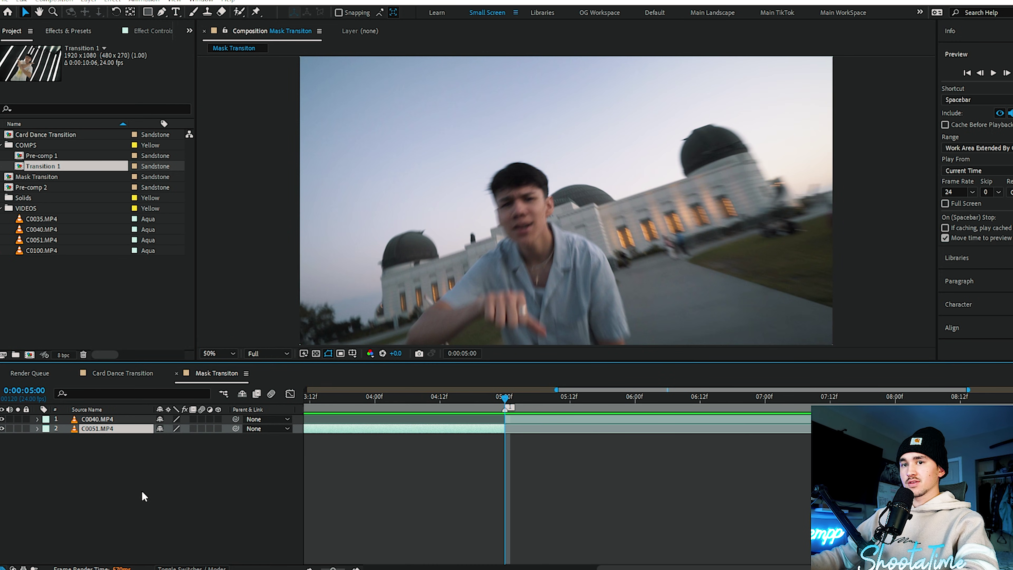
Move C0051.MP4 above C0040.MP4, extend C0051's end past 05:12, and start C0040 about a second earlier
{"action": "left_click", "coordinate": [325, 476]}
{"action": "left_click", "coordinate": [352, 430]}
{"action": "left_click_drag", "start_coordinate": [97, 425], "coordinate": [96, 418]}
{"action": "left_click_drag", "start_coordinate": [515, 417], "coordinate": [598, 417]}
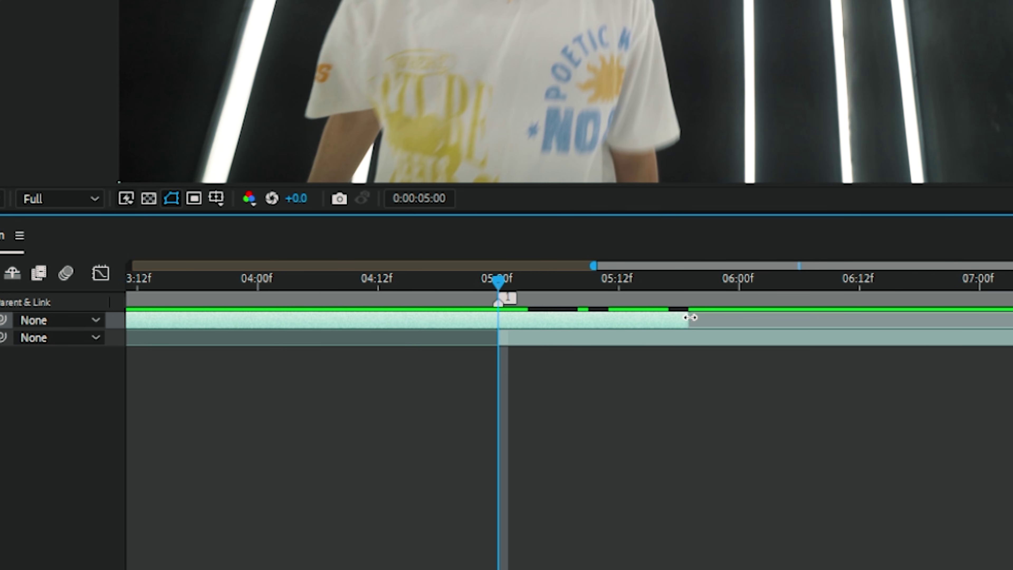
{"action": "left_click", "coordinate": [497, 342]}
{"action": "left_click_drag", "start_coordinate": [466, 340], "coordinate": [342, 347]}
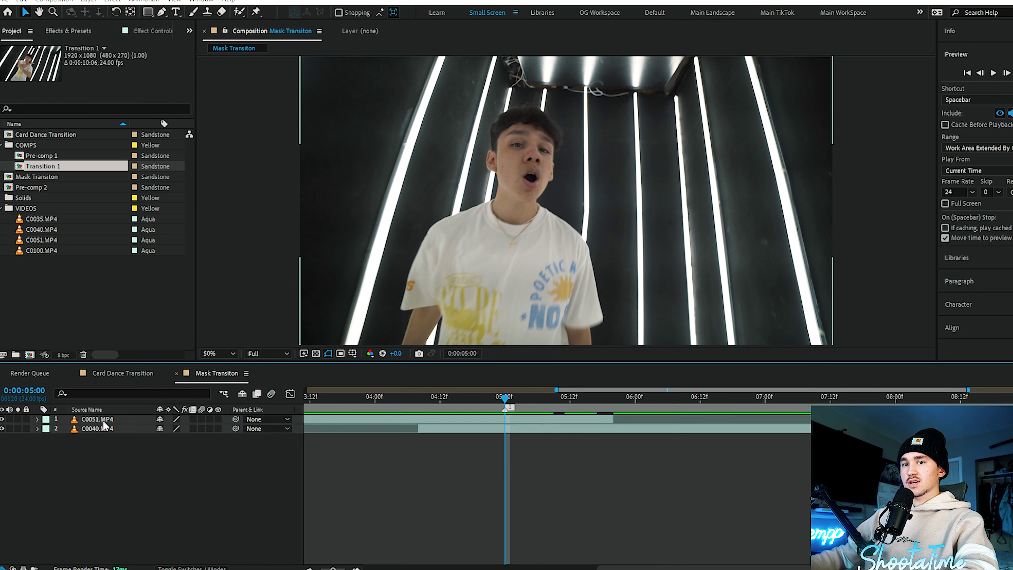
Paste a copy of C0051.MP4, split it at 04:08, and delete the earlier piece
{"action": "left_click", "coordinate": [107, 419]}
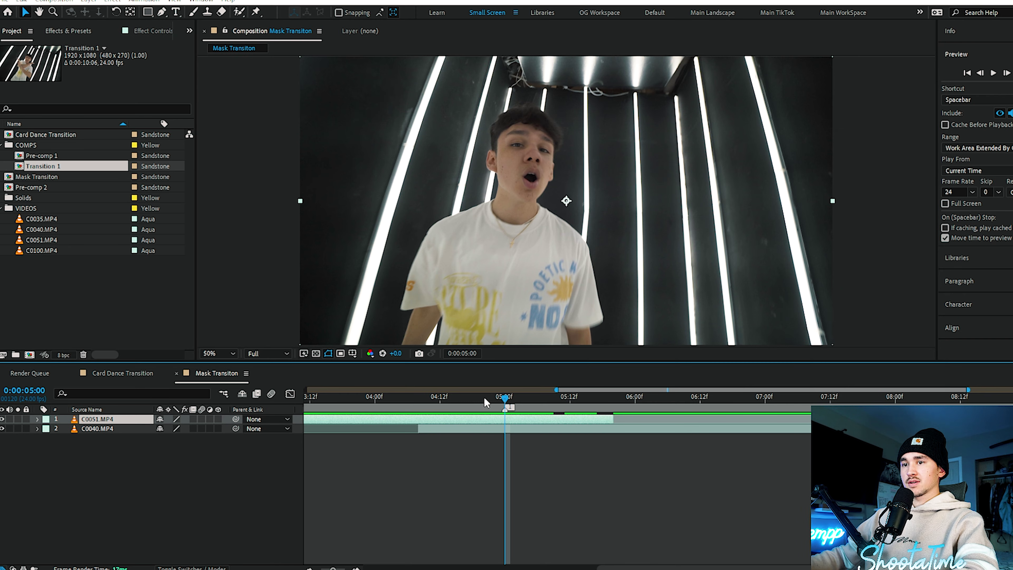
{"action": "left_click_drag", "start_coordinate": [499, 284], "coordinate": [342, 291]}
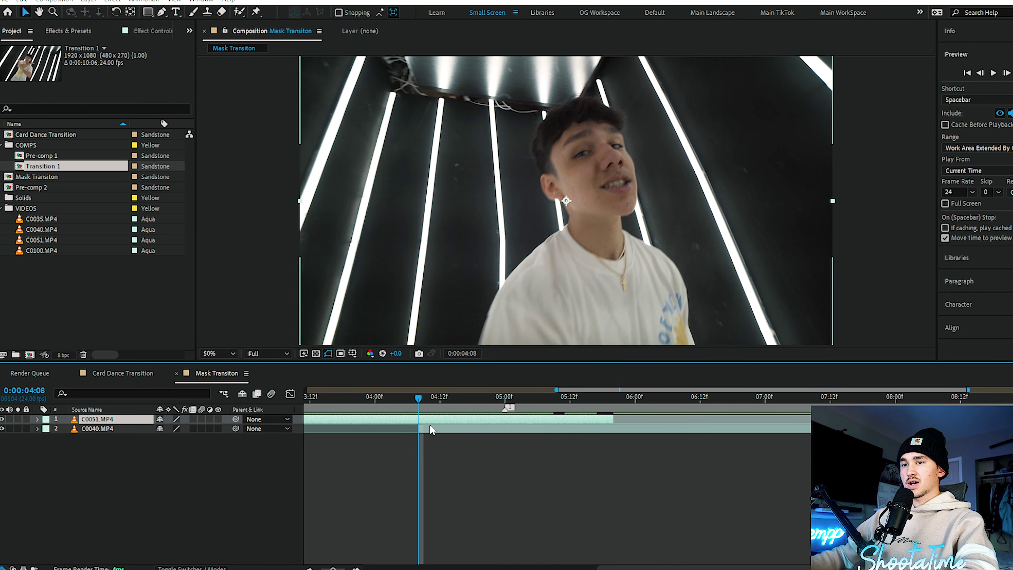
{"action": "key", "text": "ctrl+c"}
{"action": "key", "text": "ctrl+v"}
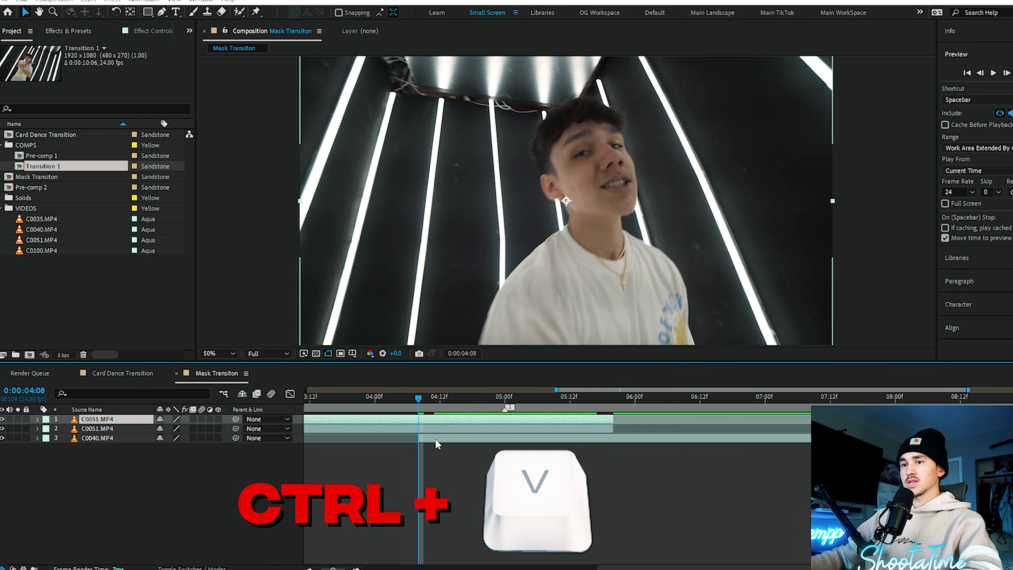
{"action": "key", "text": "ctrl+shift+d"}
{"action": "left_click", "coordinate": [409, 430]}
{"action": "key", "text": "Delete"}
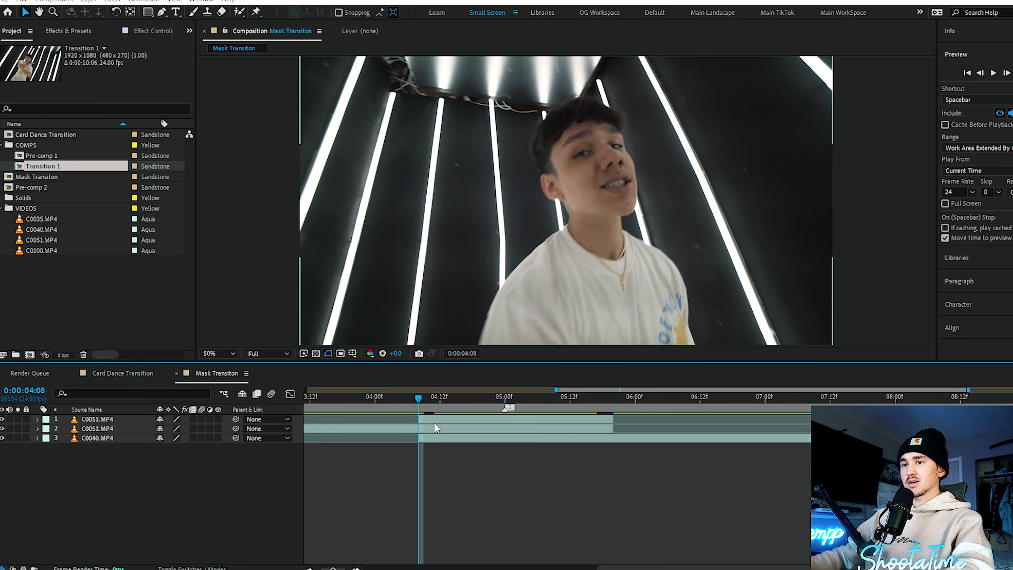
{"action": "left_click", "coordinate": [425, 422]}
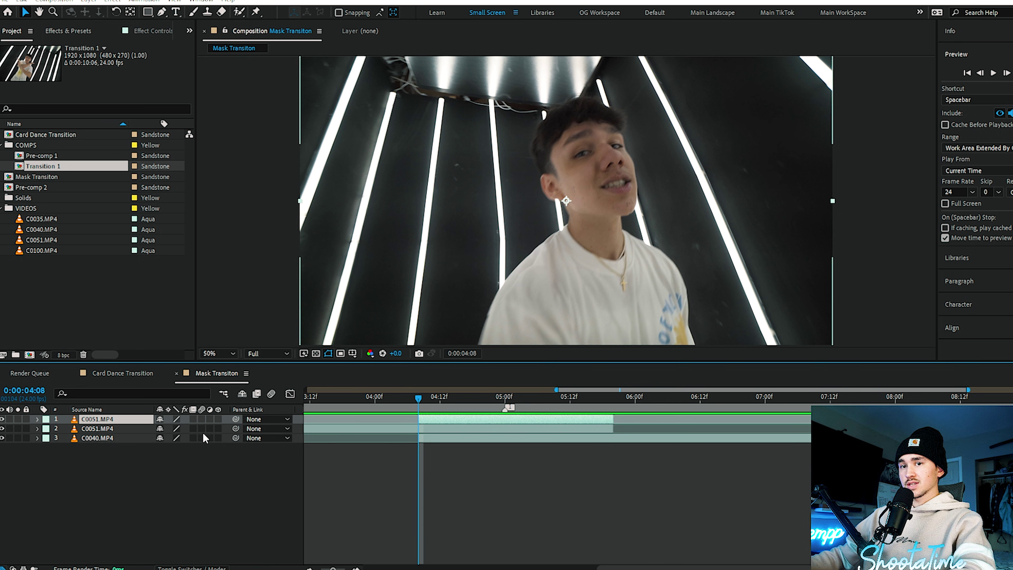
Add a Null Object layer trimmed to match the C0051.MP4 copy starting at 04:08
{"action": "right_click", "coordinate": [432, 476]}
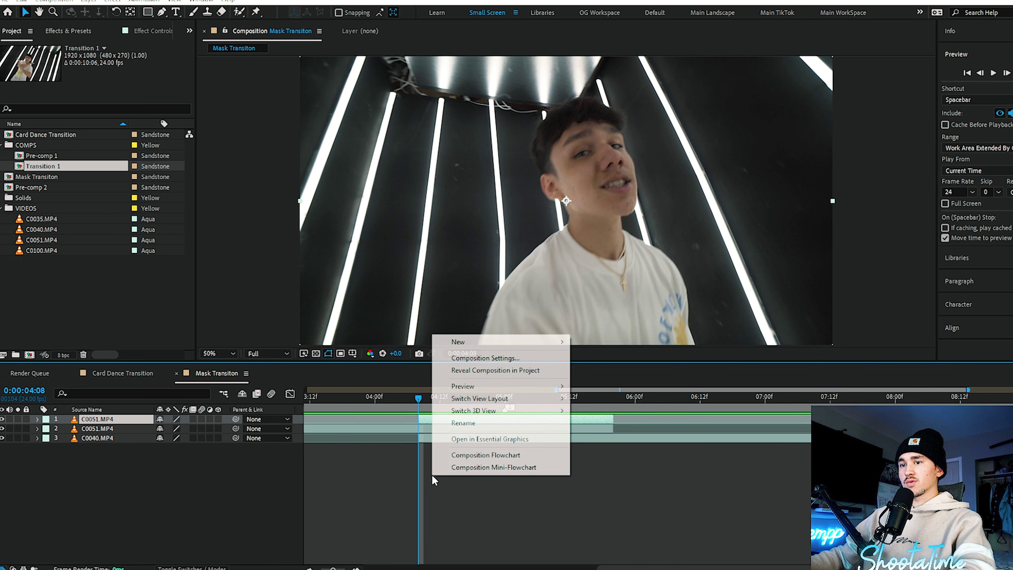
{"action": "mouse_move", "coordinate": [463, 344]}
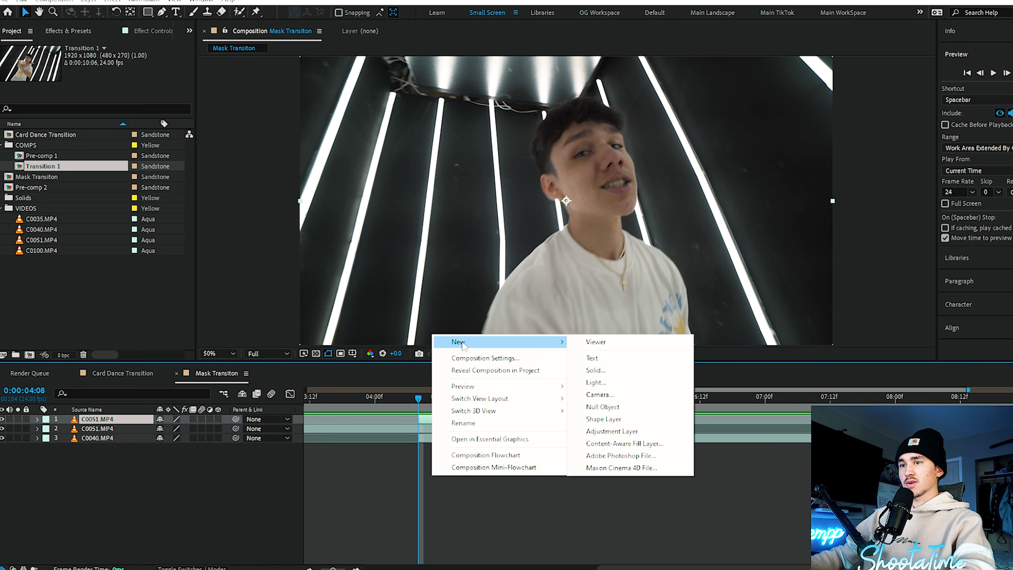
{"action": "left_click", "coordinate": [603, 406]}
{"action": "key", "text": "alt+bracketleft"}
{"action": "left_click", "coordinate": [469, 426]}
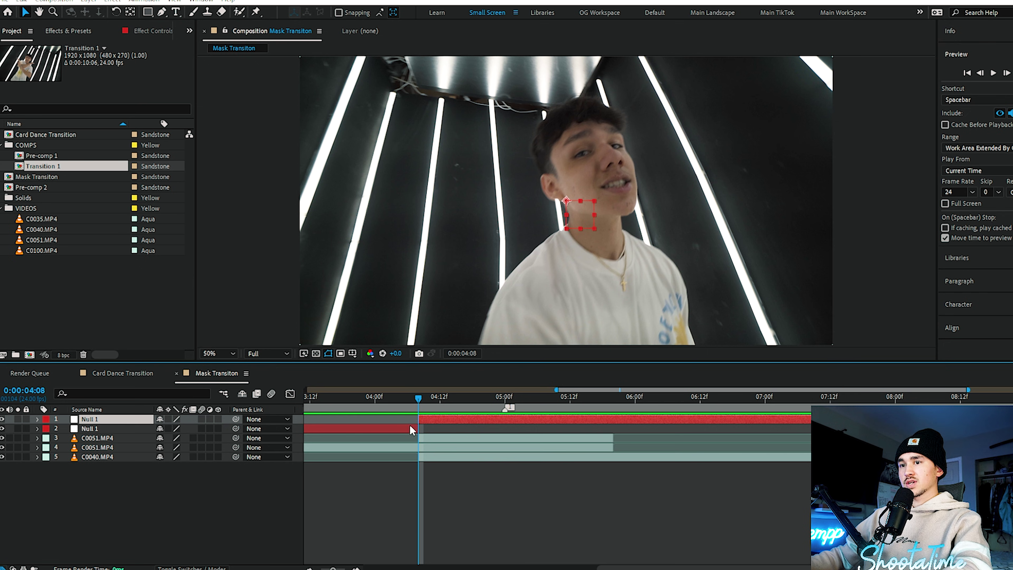
{"action": "key", "text": "o"}
{"action": "left_click", "coordinate": [439, 417]}
{"action": "key", "text": "alt+bracketright"}
{"action": "key", "text": "i"}
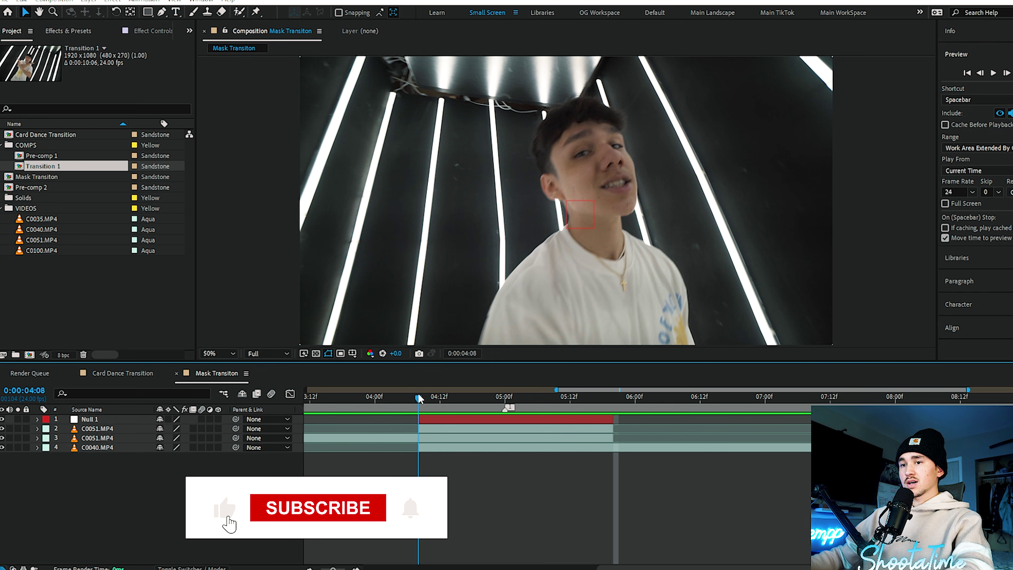
Pre-compose Null 1 and the C0051.MP4 copy into a composition named 'top roto'
{"action": "left_click_drag", "start_coordinate": [298, 424], "coordinate": [293, 417]}
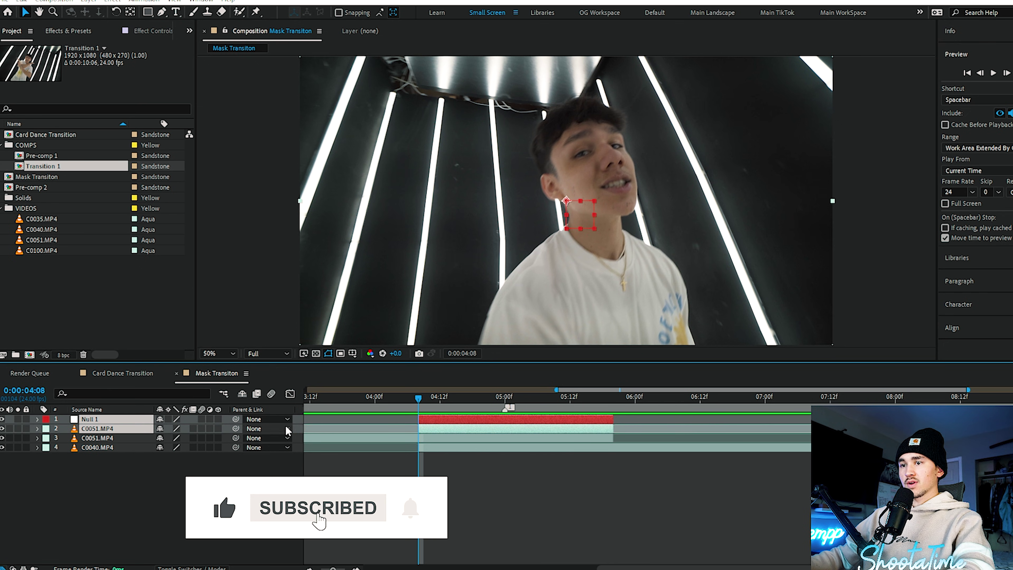
{"action": "right_click", "coordinate": [432, 427]}
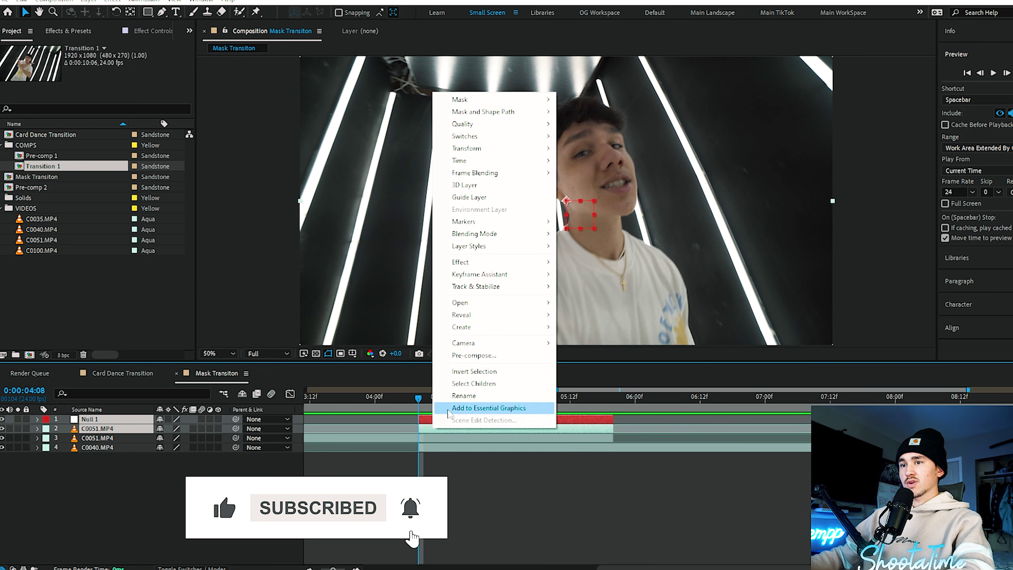
{"action": "left_click", "coordinate": [473, 355]}
{"action": "type", "text": "top"}
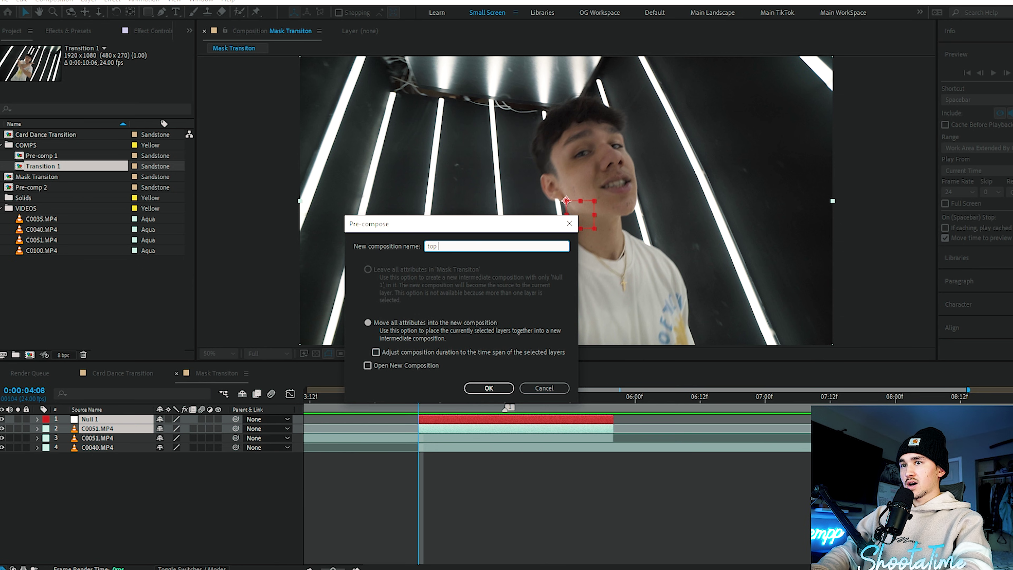
{"action": "type", "text": " roto"}
{"action": "left_click", "coordinate": [488, 388]}
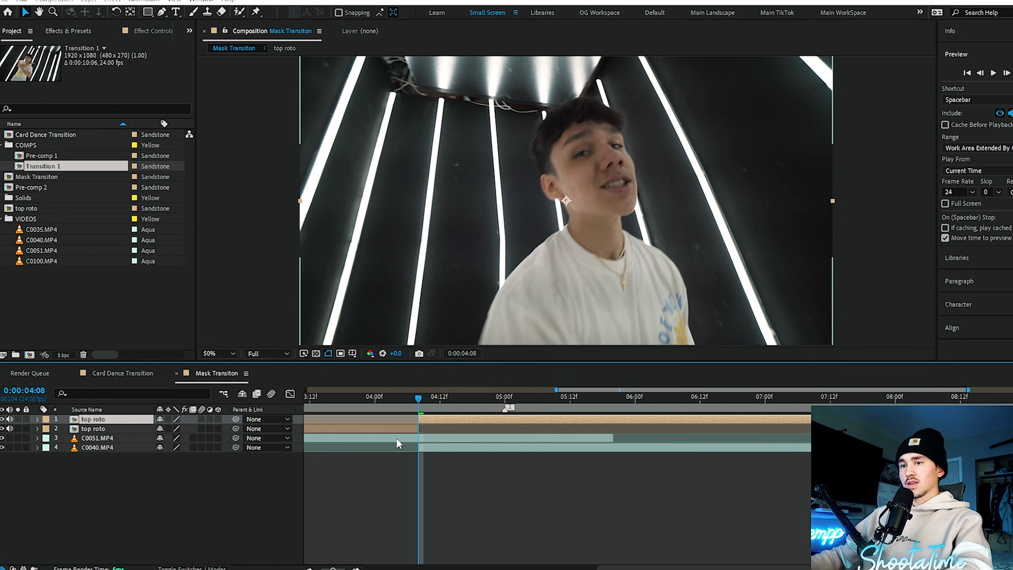
Paint a Roto Brush selection over the person in top roto and play to propagate the matte
{"action": "left_click", "coordinate": [610, 396]}
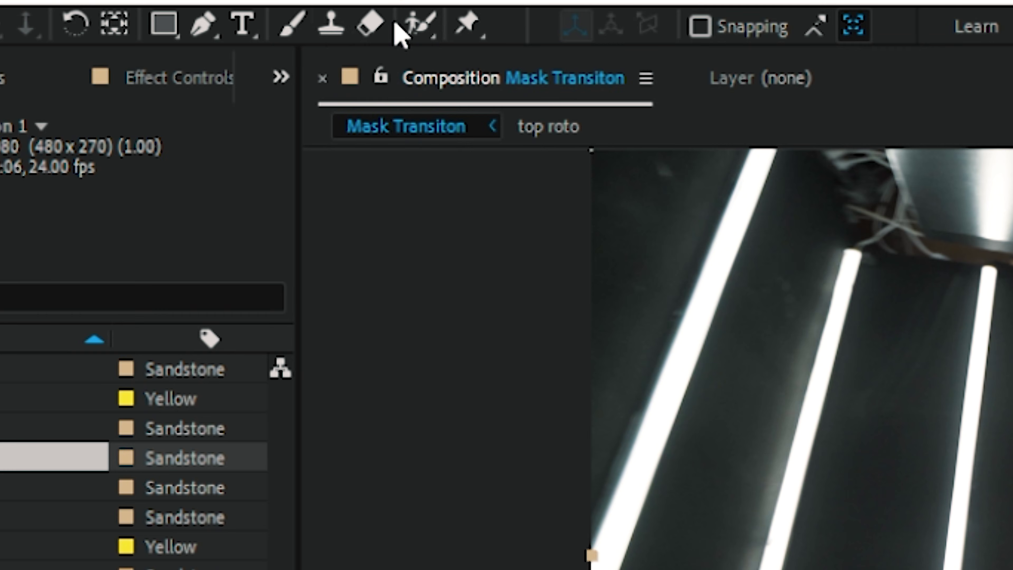
{"action": "left_click", "coordinate": [238, 12]}
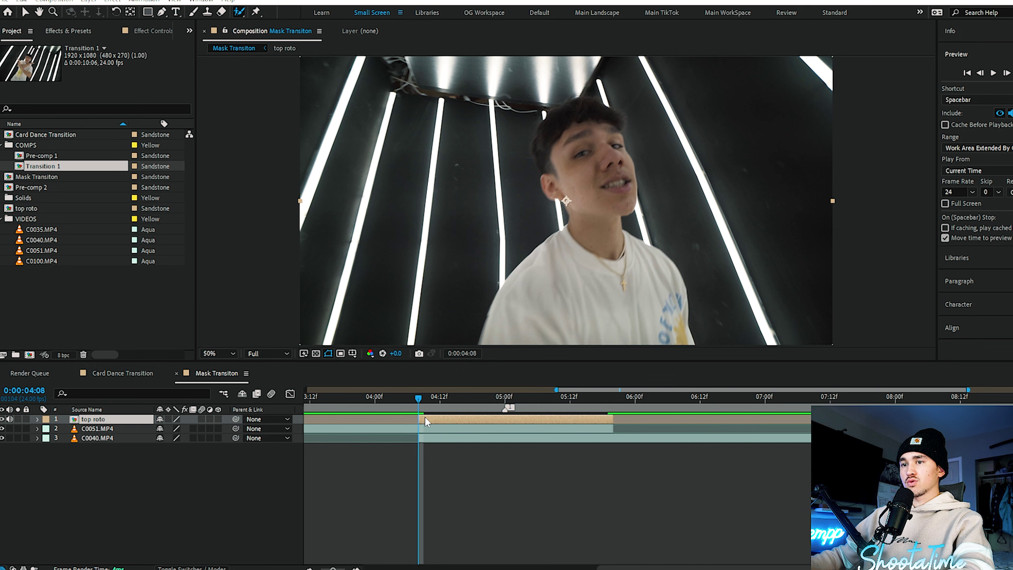
{"action": "double_click", "coordinate": [425, 419]}
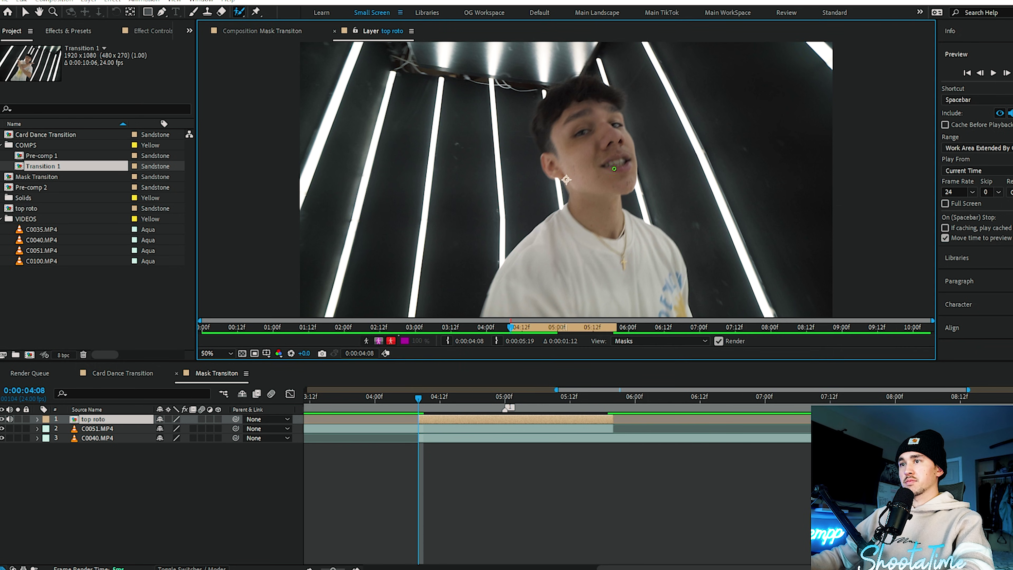
{"action": "left_click_drag", "start_coordinate": [579, 188], "coordinate": [511, 305]}
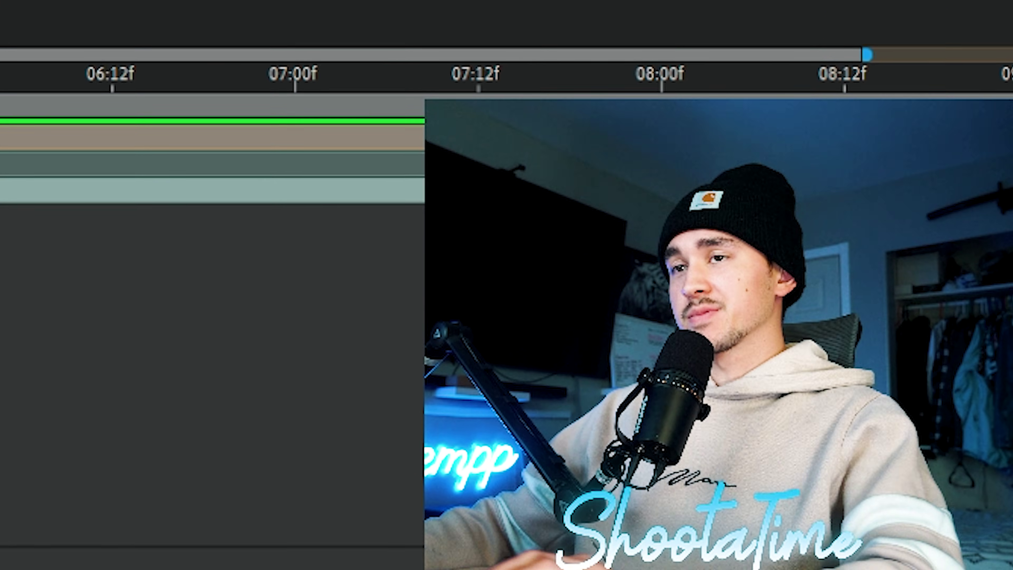
{"action": "scroll", "coordinate": [656, 249], "scroll_direction": "down", "scroll_amount": 2}
{"action": "key", "text": "space"}
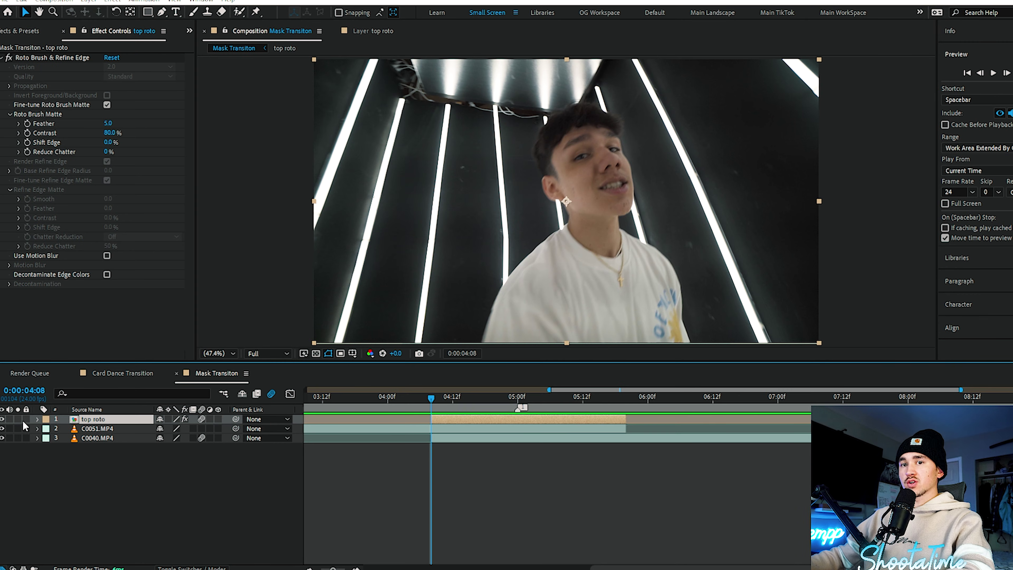
Solo top roto and scrub through to check the cutout, returning to 04:08
{"action": "left_click", "coordinate": [18, 419]}
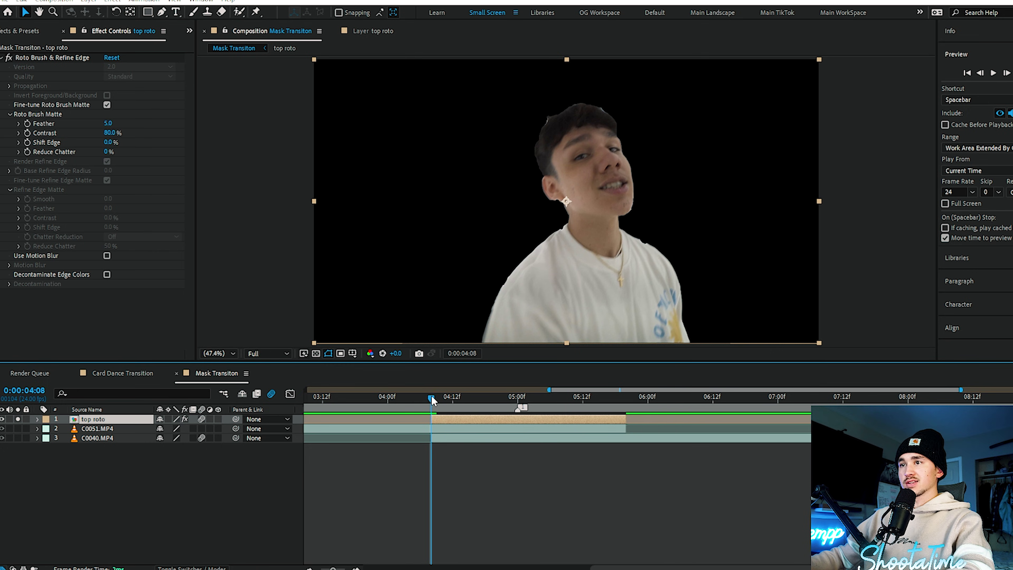
{"action": "left_click_drag", "start_coordinate": [430, 400], "coordinate": [459, 400]}
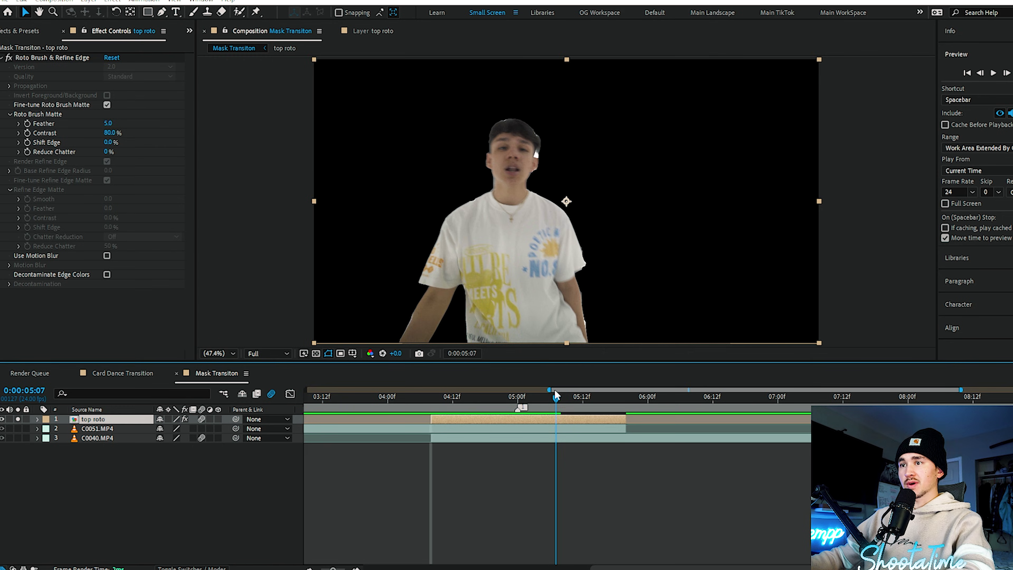
{"action": "left_click_drag", "start_coordinate": [555, 393], "coordinate": [432, 397]}
{"action": "left_click", "coordinate": [449, 439]}
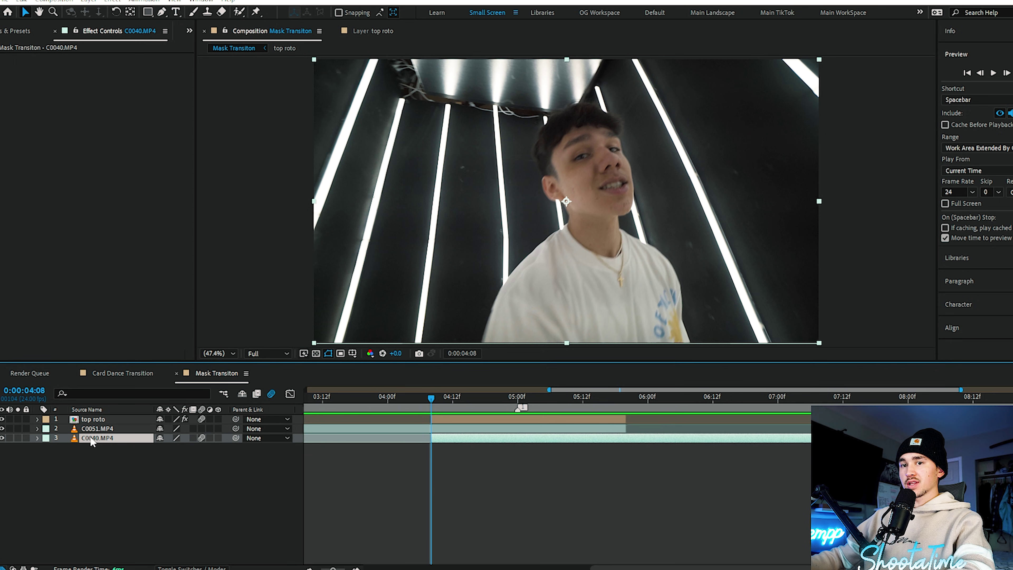
Move C0040.MP4 above C0051.MP4 and keyframe its Scale from 3% at 04:08 to 100% at 05:00
{"action": "left_click_drag", "start_coordinate": [91, 437], "coordinate": [92, 428]}
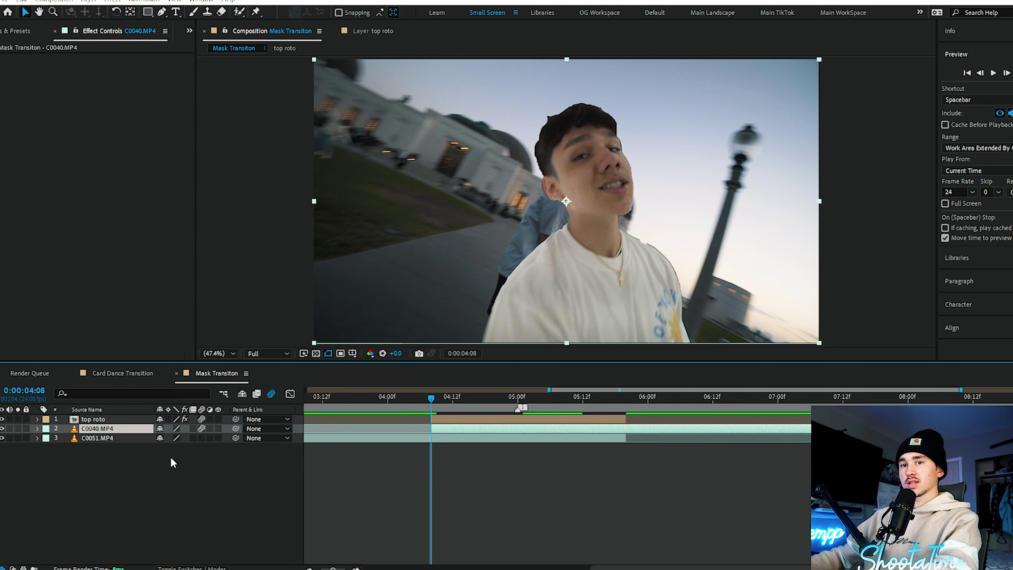
{"action": "key", "text": "s"}
{"action": "left_click", "coordinate": [65, 438]}
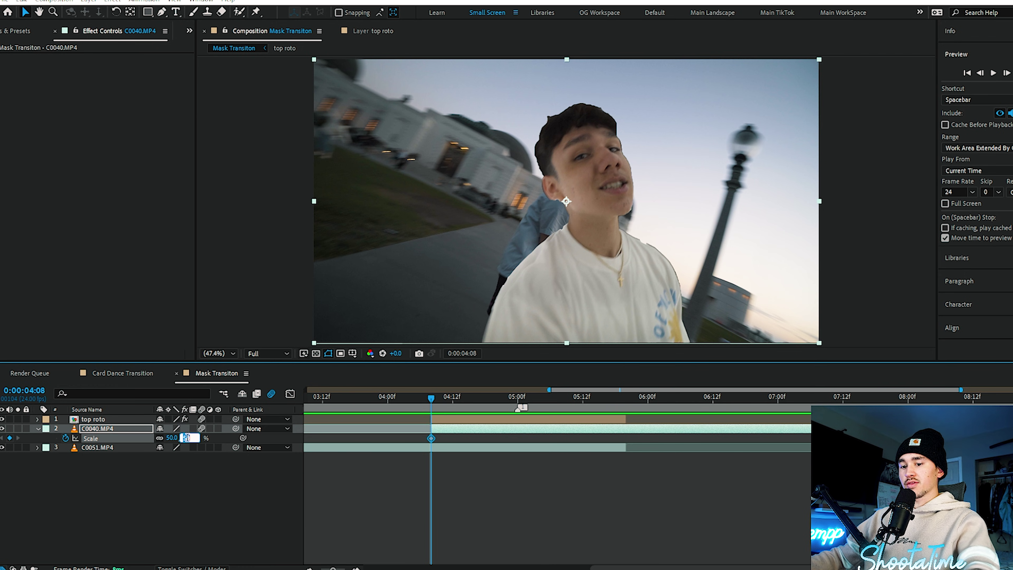
{"action": "key", "text": "Return"}
{"action": "key", "text": "space"}
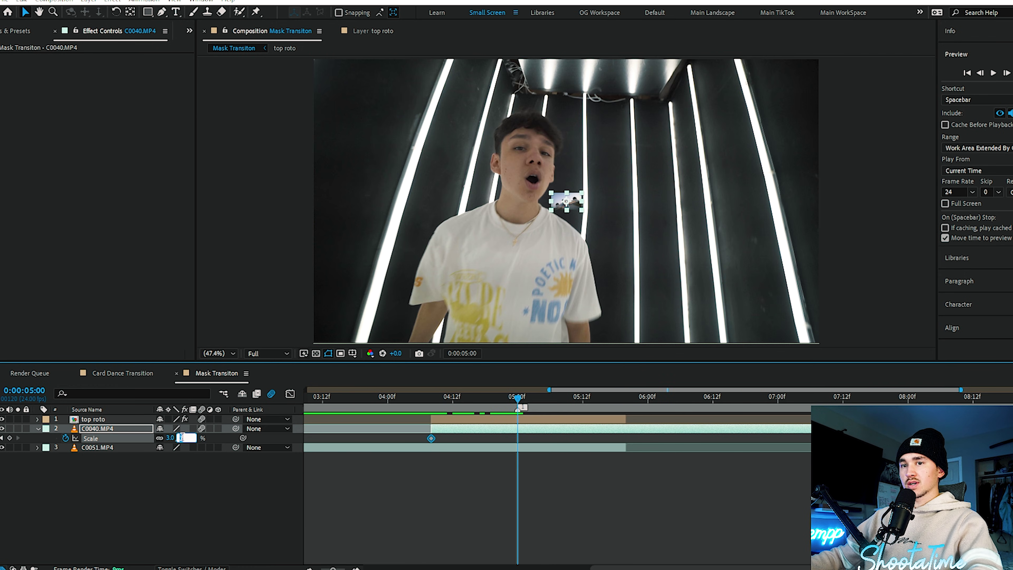
{"action": "type", "text": "100"}
{"action": "key", "text": "Return"}
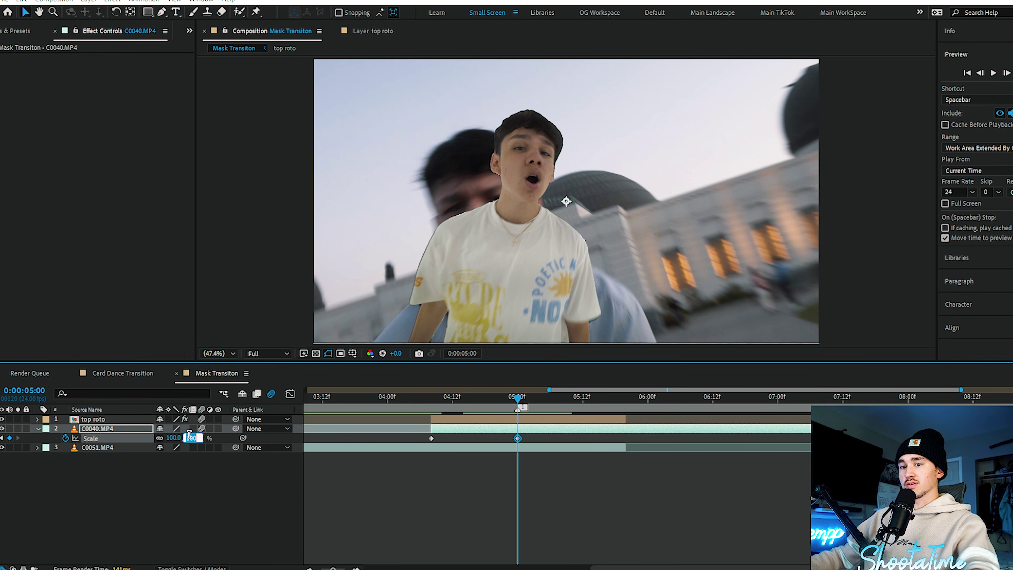
Lower the 05:00 Scale keyframe to 50% and preview the scale-up
{"action": "type", "text": "50"}
{"action": "key", "text": "Return"}
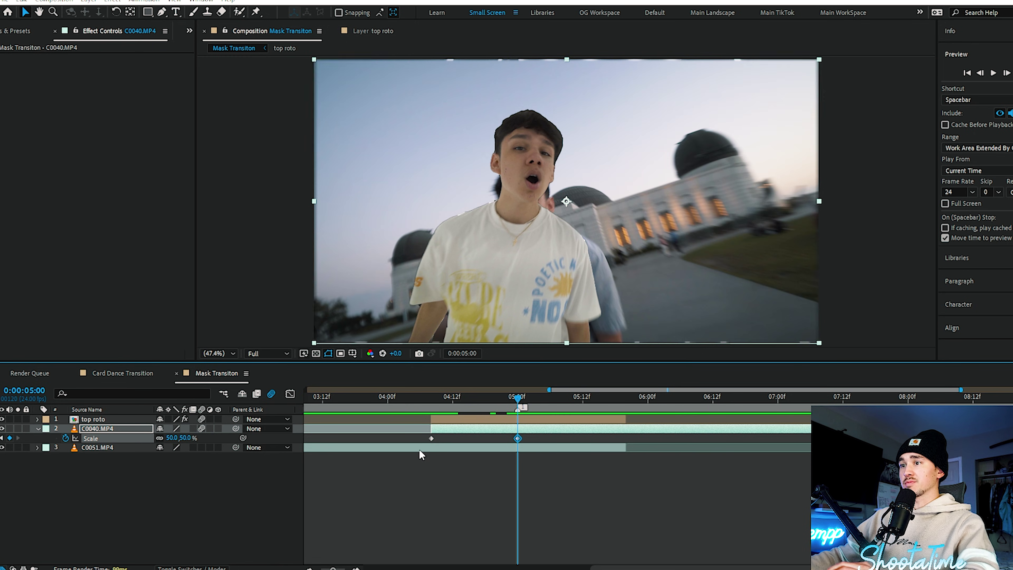
{"action": "left_click", "coordinate": [431, 401]}
{"action": "key", "text": "space"}
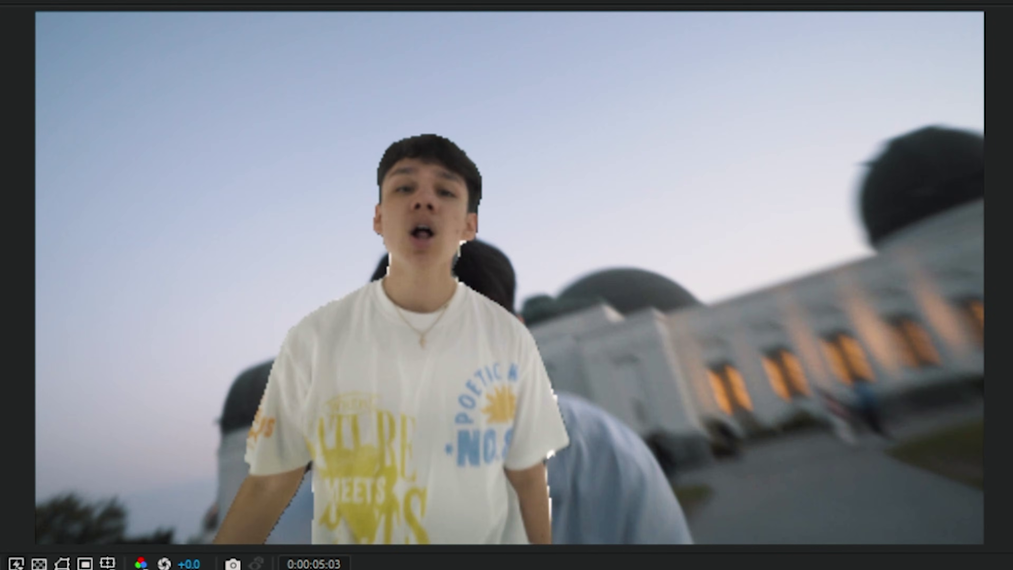
{"action": "key", "text": "space"}
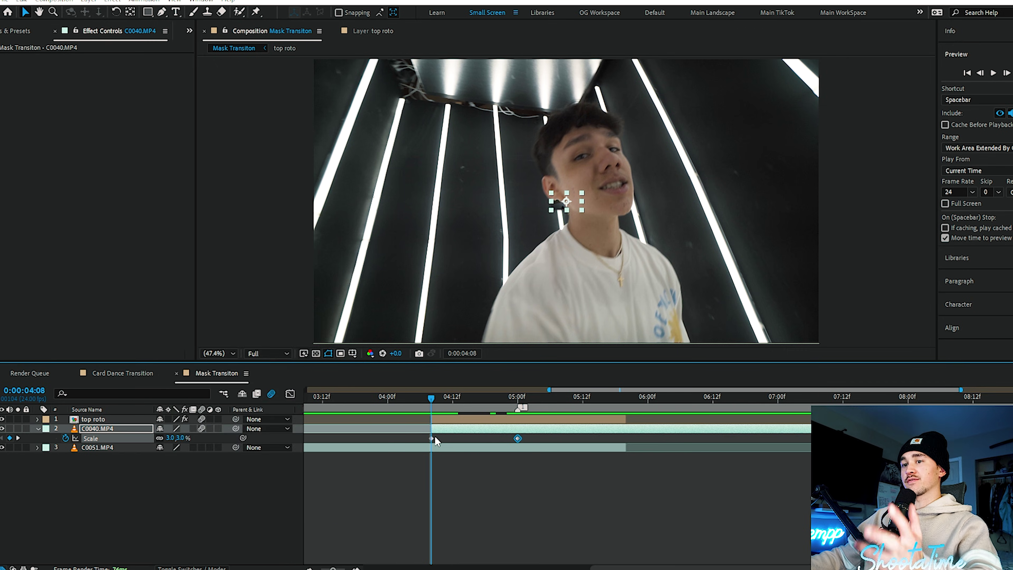
Move the first Scale keyframe to 04:16 and trim C0040.MP4 to start there
{"action": "left_click_drag", "start_coordinate": [431, 438], "coordinate": [460, 443]}
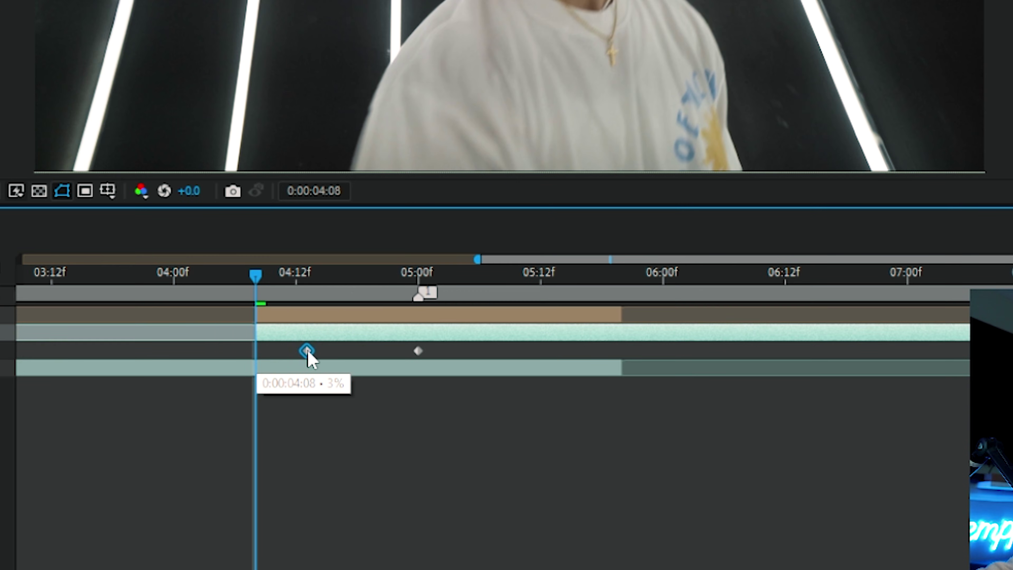
{"action": "left_click_drag", "start_coordinate": [335, 359], "coordinate": [339, 357]}
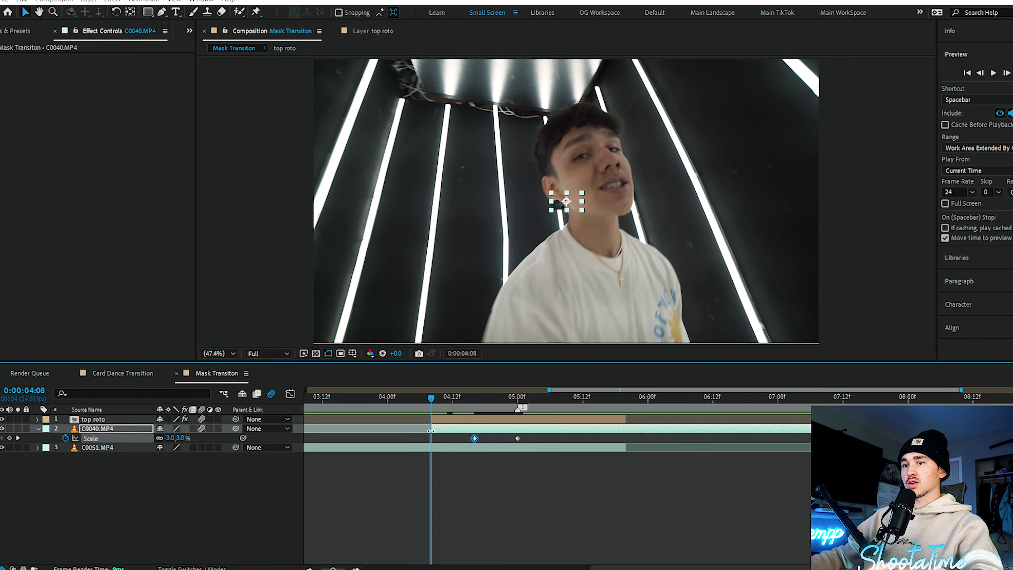
{"action": "left_click_drag", "start_coordinate": [460, 428], "coordinate": [475, 428]}
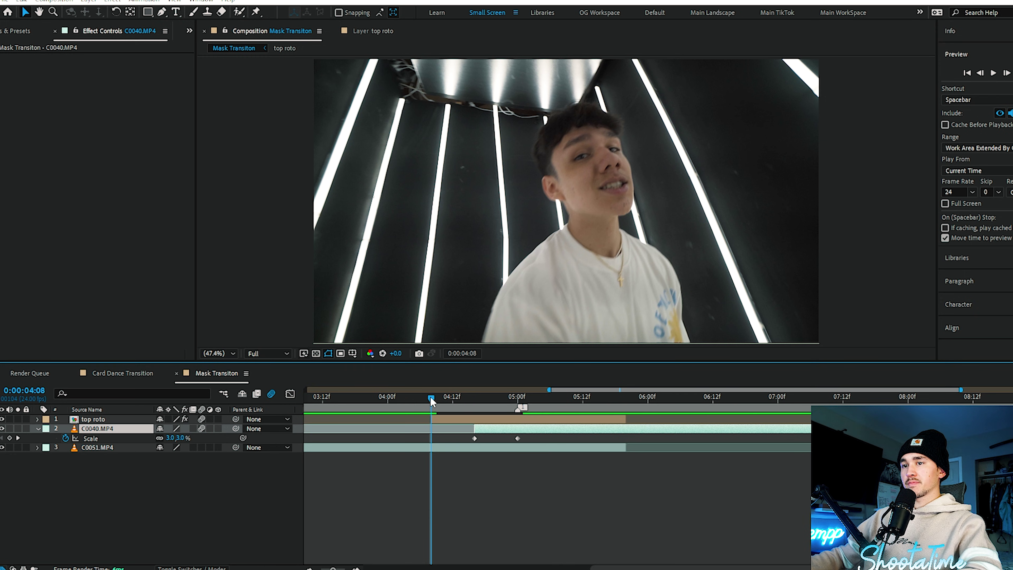
{"action": "left_click_drag", "start_coordinate": [431, 398], "coordinate": [474, 398]}
{"action": "left_click_drag", "start_coordinate": [532, 433], "coordinate": [475, 445]}
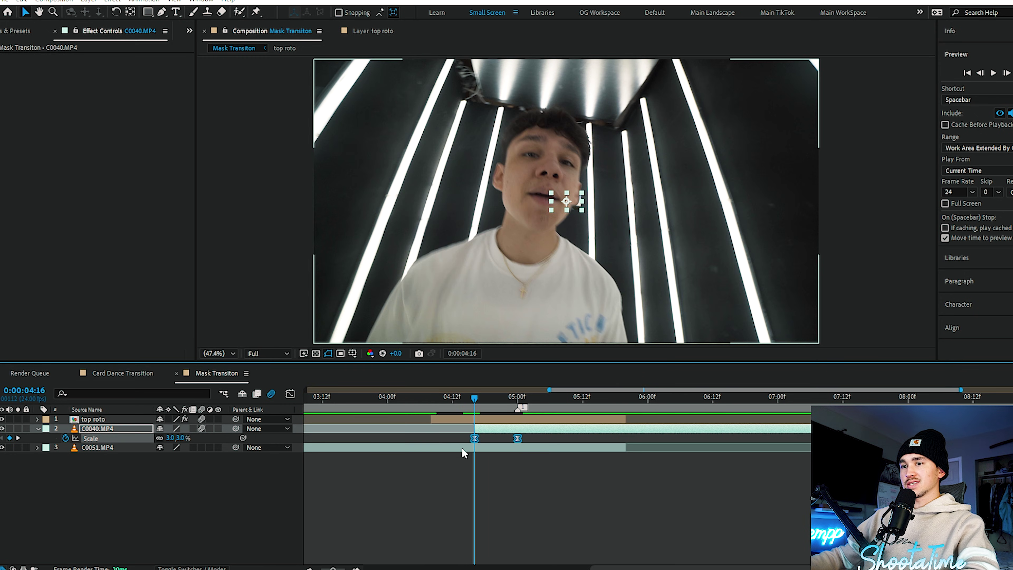
Drag the Bezier handles in the Scale value graph so the curve eases sharply into 50%
{"action": "left_click", "coordinate": [290, 394]}
{"action": "right_click", "coordinate": [485, 453]}
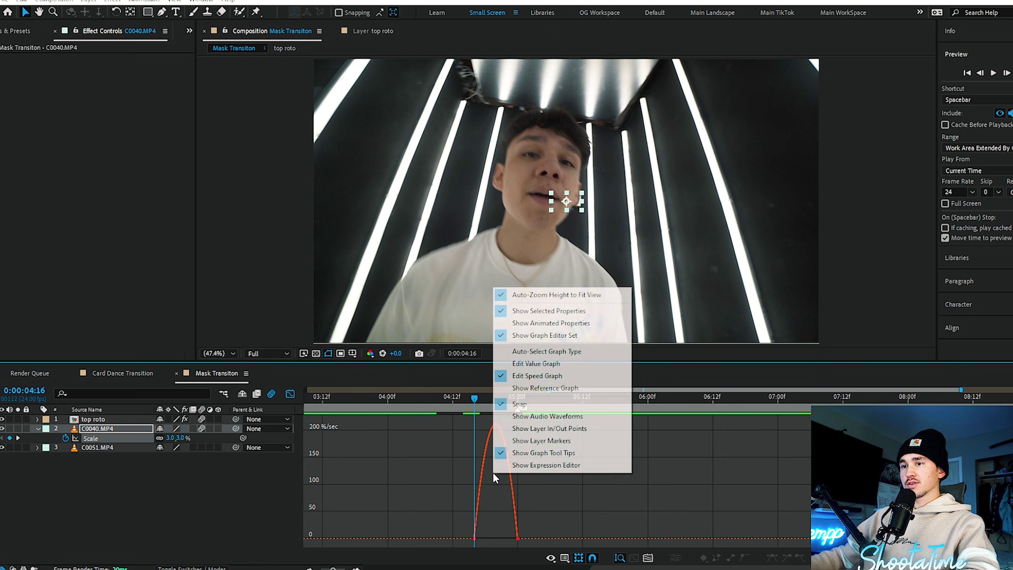
{"action": "left_click", "coordinate": [527, 379]}
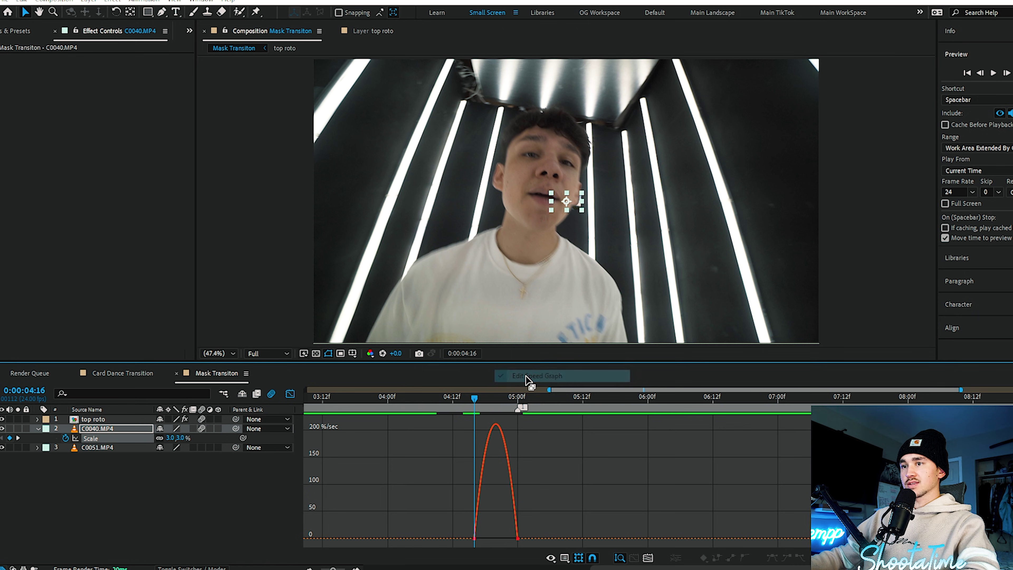
{"action": "right_click", "coordinate": [488, 520]}
{"action": "left_click", "coordinate": [527, 408]}
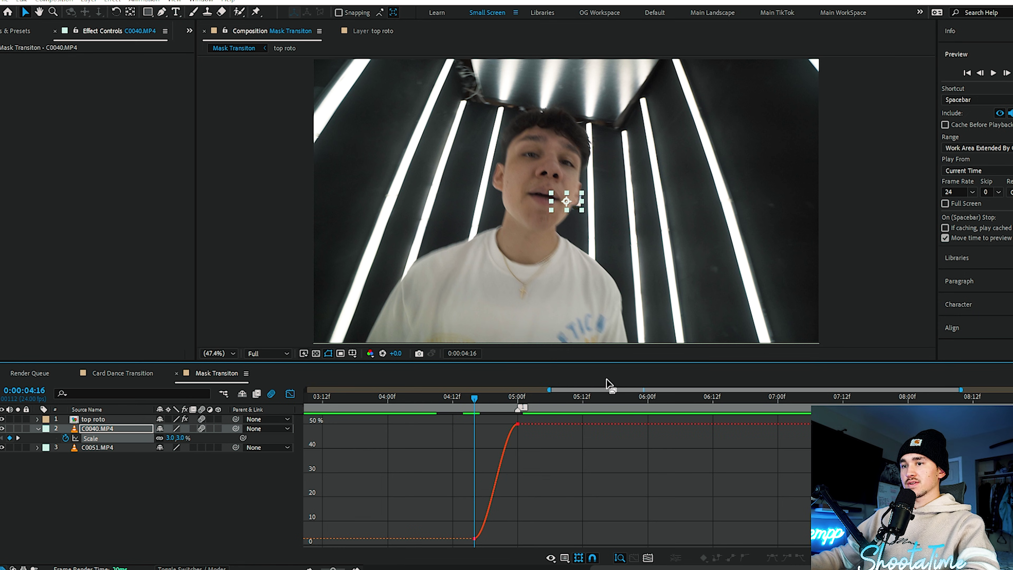
{"action": "scroll", "coordinate": [449, 479], "scroll_direction": "up", "scroll_amount": 5}
{"action": "left_click", "coordinate": [535, 538]}
{"action": "left_click_drag", "start_coordinate": [584, 539], "coordinate": [622, 539]}
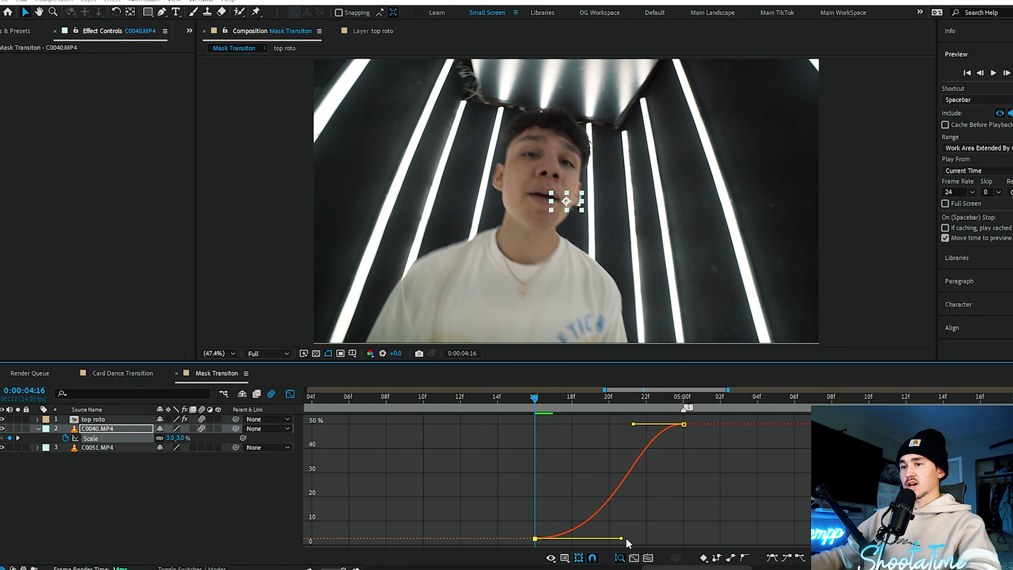
{"action": "left_click_drag", "start_coordinate": [634, 424], "coordinate": [752, 424]}
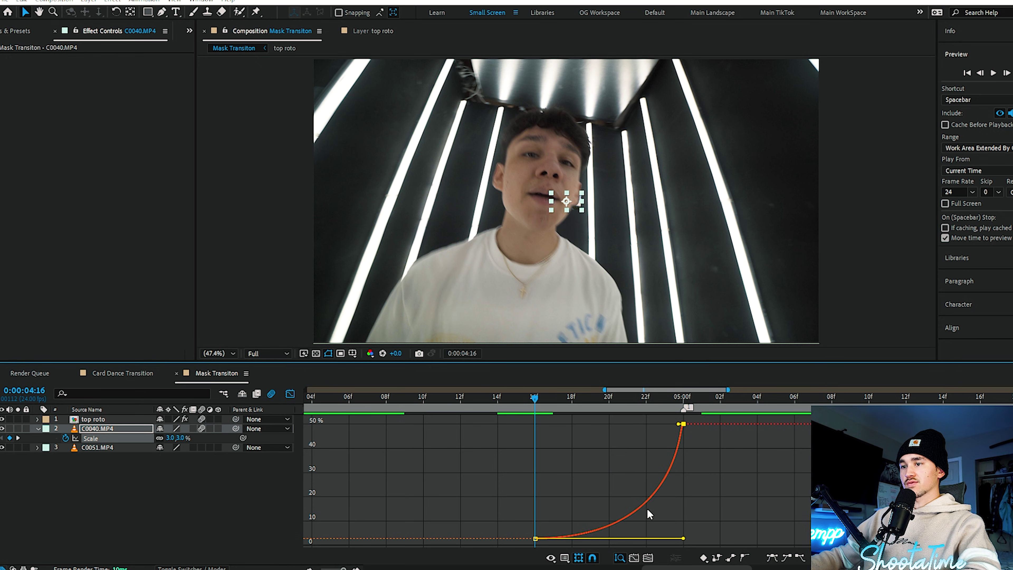
{"action": "key", "text": "shift+F3"}
Trim the top roto layer to start at 04:16
{"action": "key", "text": "ctrl+Up"}
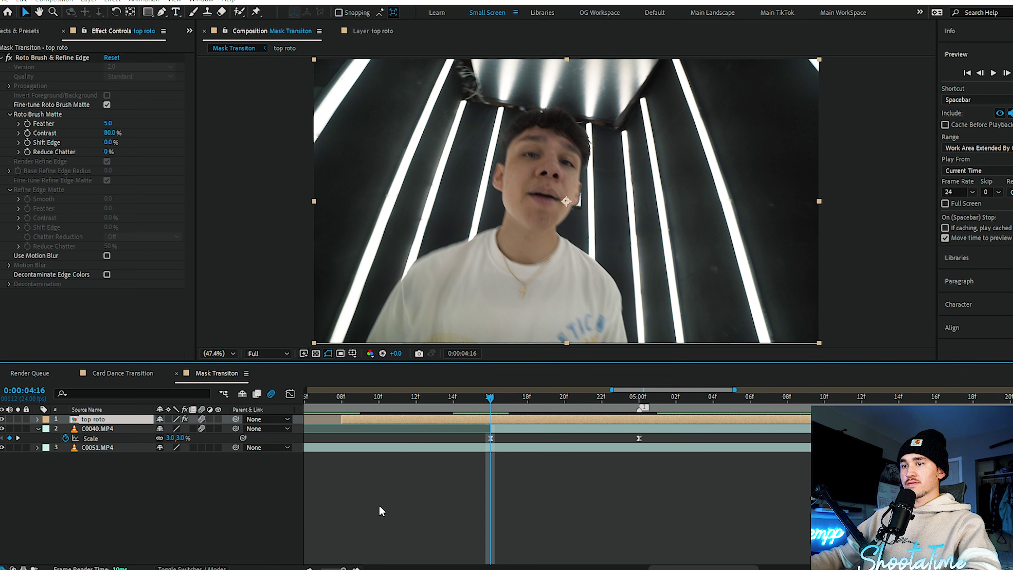
{"action": "left_click_drag", "start_coordinate": [340, 419], "coordinate": [483, 408]}
{"action": "scroll", "coordinate": [459, 419], "scroll_direction": "right", "scroll_amount": 3}
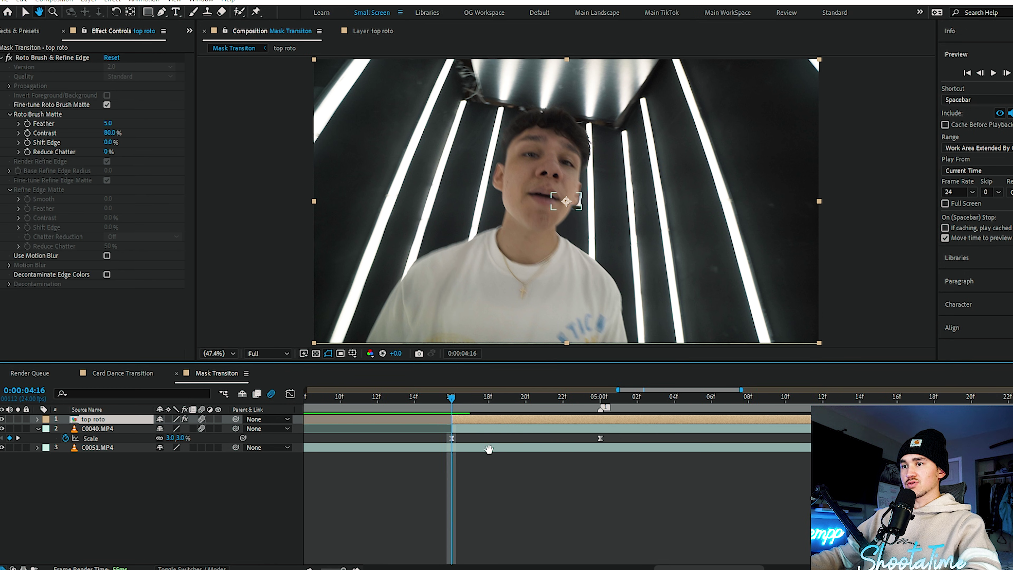
Set Scale, Position and Rotation keyframes on top roto at 05:00
{"action": "key", "text": "k"}
{"action": "key", "text": "s"}
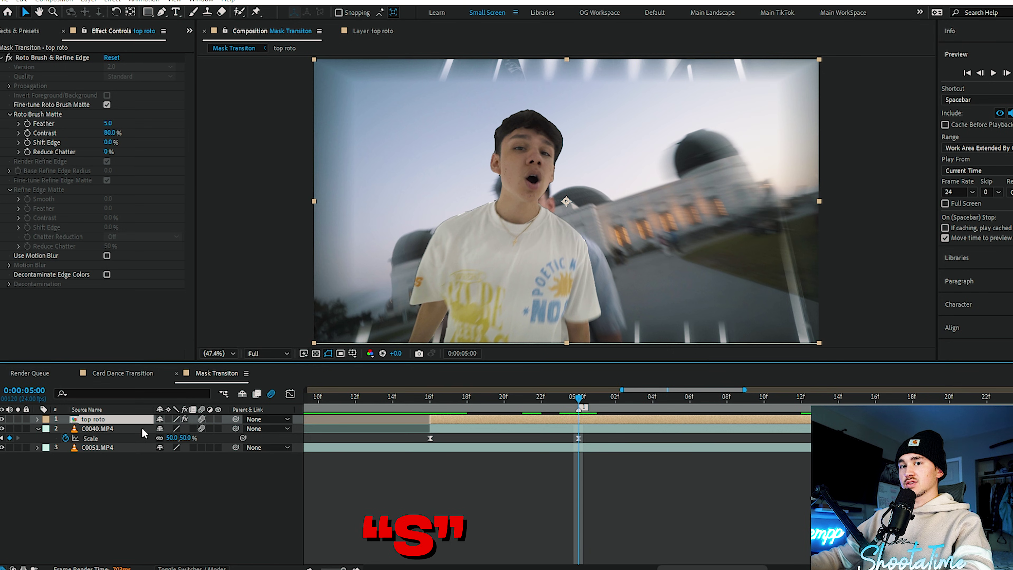
{"action": "left_click", "coordinate": [65, 429]}
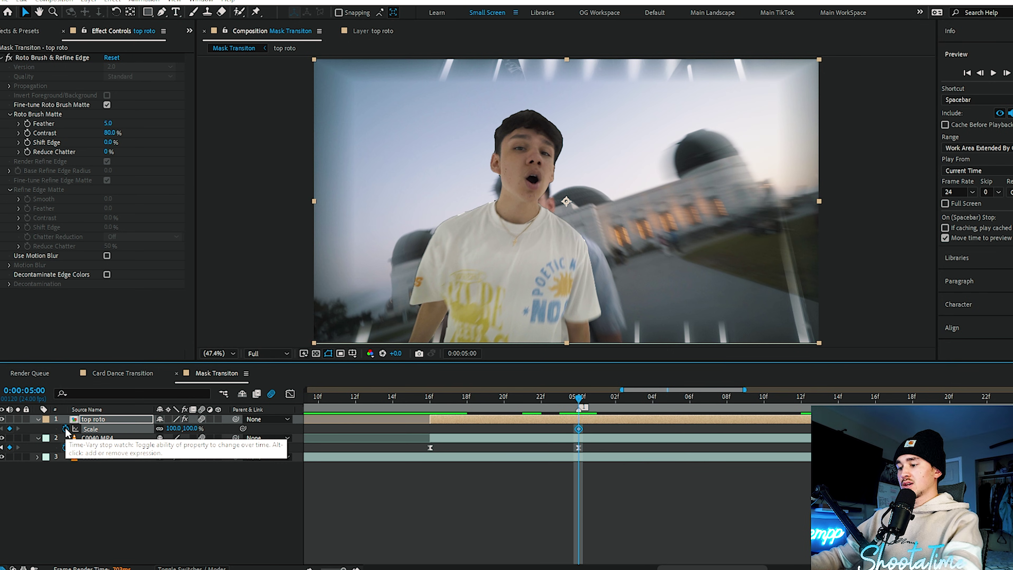
{"action": "key", "text": "p"}
{"action": "left_click", "coordinate": [65, 429]}
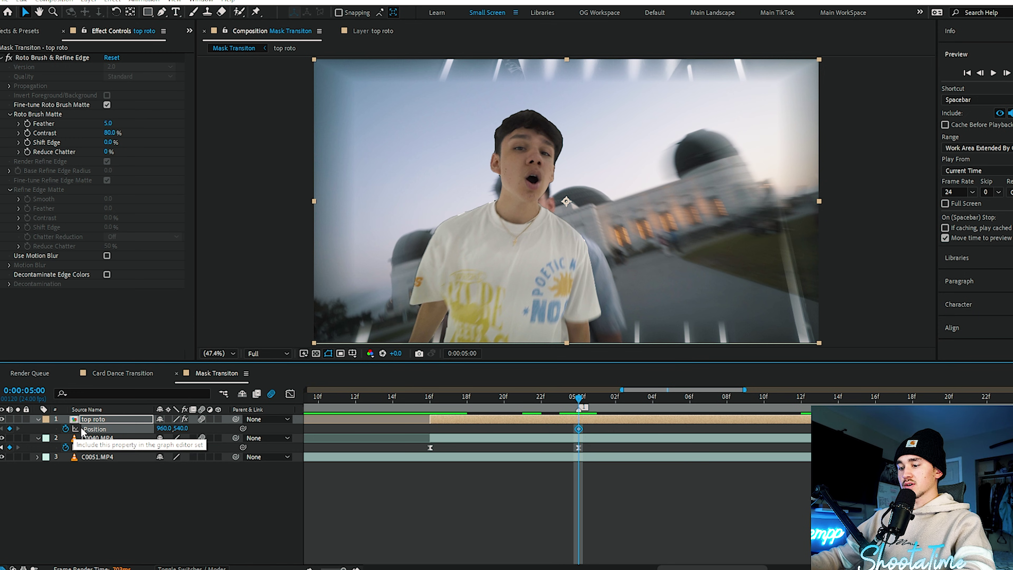
{"action": "key", "text": "r"}
{"action": "left_click", "coordinate": [65, 429]}
{"action": "key", "text": "shift+s"}
{"action": "key", "text": "shift+p"}
{"action": "key", "text": "u"}
{"action": "scroll", "coordinate": [493, 439], "scroll_direction": "right", "scroll_amount": 1}
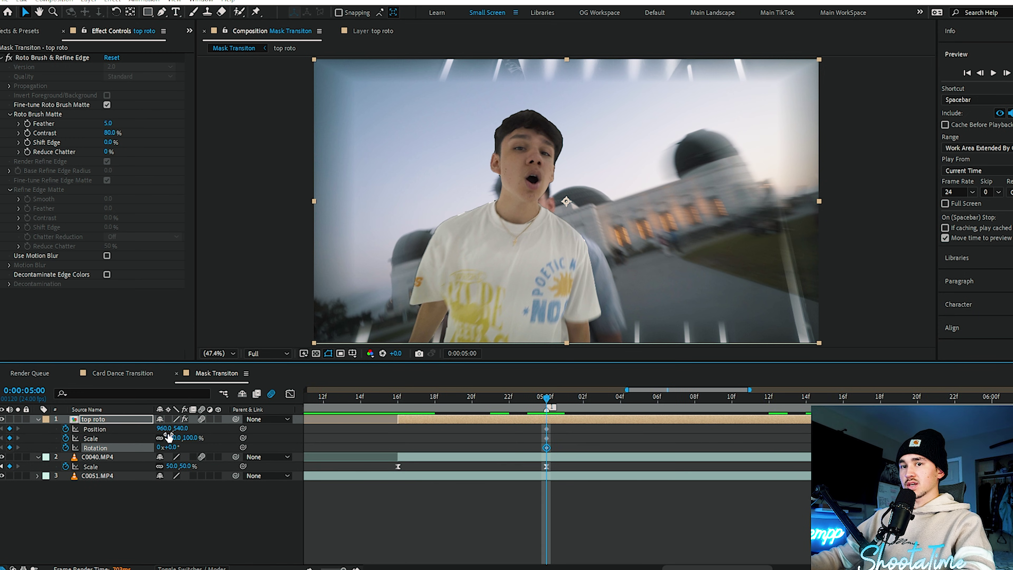
At 05:07, rotate top roto to -22°, scale it to 383%, shift it down-left, then preview
{"action": "left_click_drag", "start_coordinate": [598, 397], "coordinate": [678, 400]}
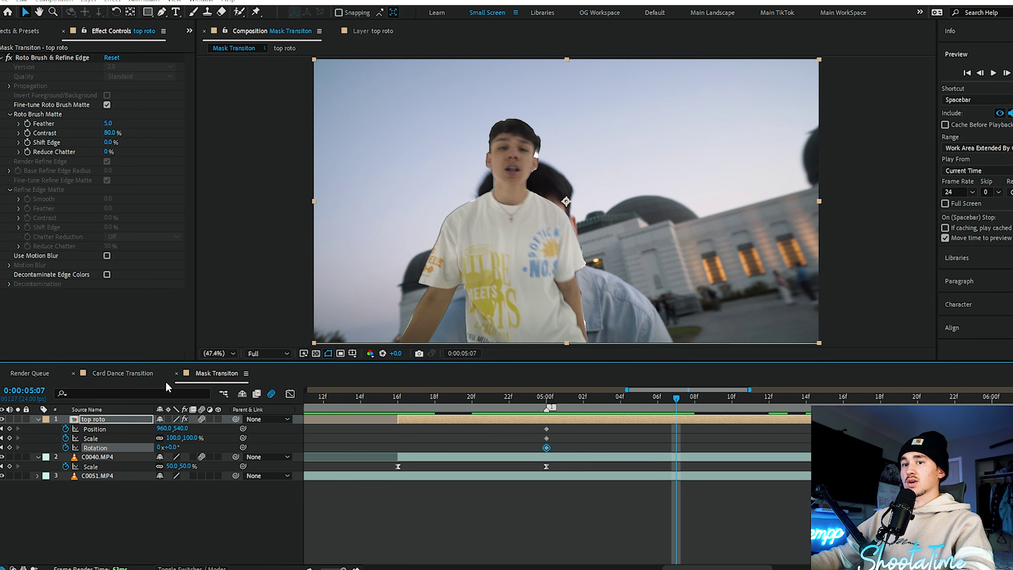
{"action": "left_click_drag", "start_coordinate": [173, 448], "coordinate": [243, 438]}
{"action": "left_click_drag", "start_coordinate": [308, 419], "coordinate": [323, 414]}
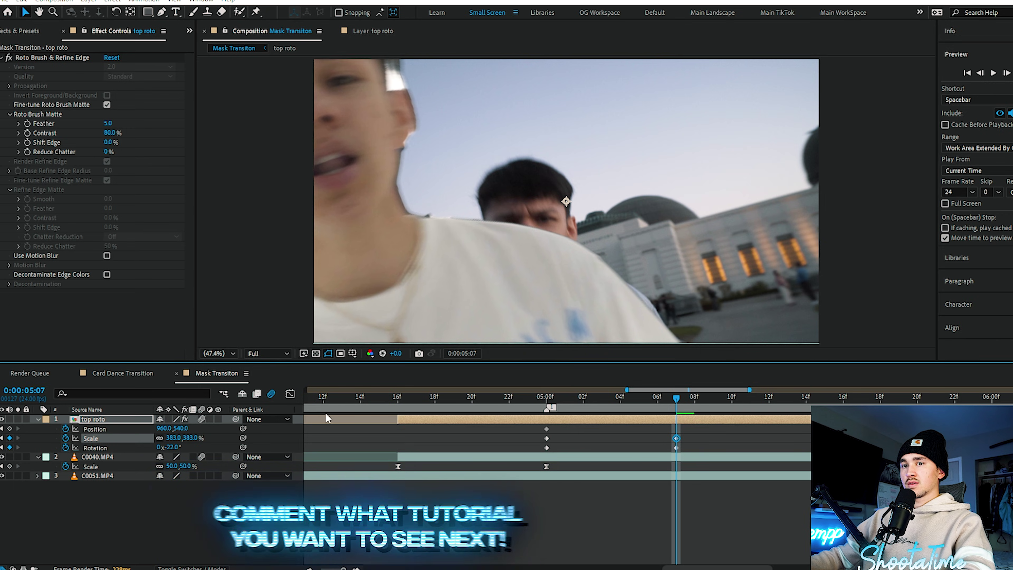
{"action": "key", "text": "comma"}
{"action": "key", "text": "comma"}
{"action": "left_click_drag", "start_coordinate": [510, 230], "coordinate": [429, 288]}
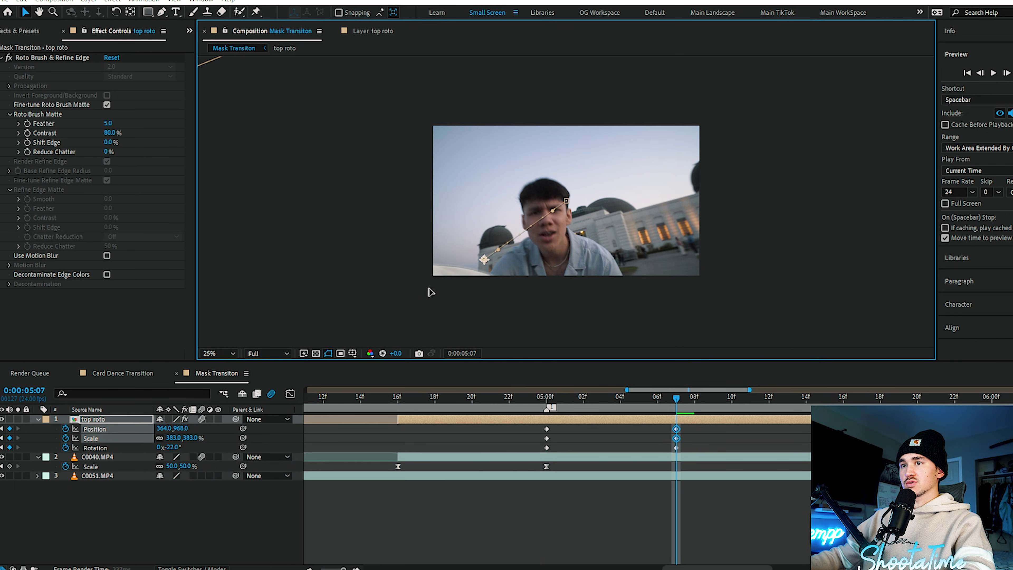
{"action": "key", "text": "i"}
{"action": "key", "text": "space"}
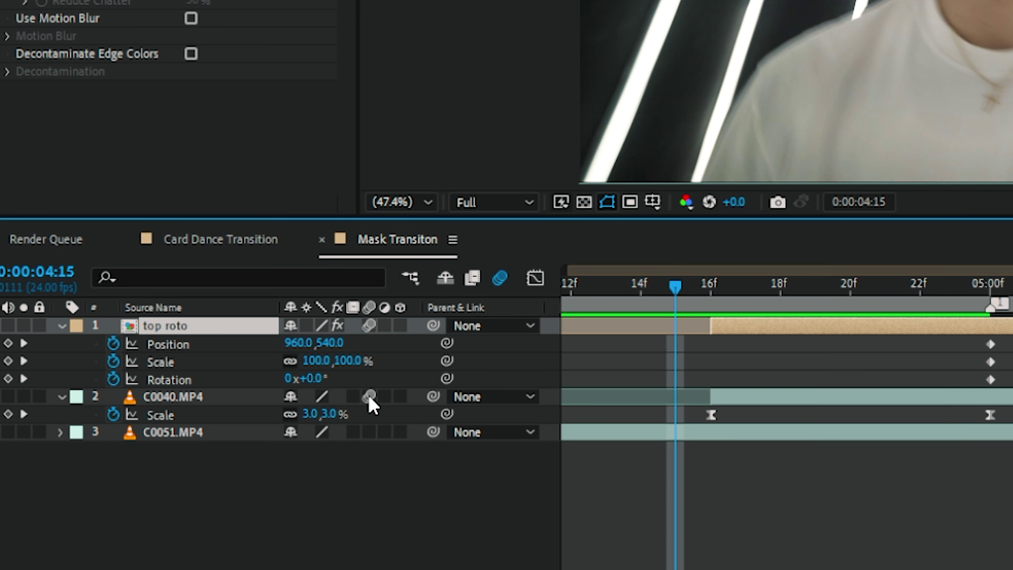
Leave motion blur on only for top roto, preview the blurred transition, and return before it
{"action": "left_click_drag", "start_coordinate": [369, 398], "coordinate": [370, 308]}
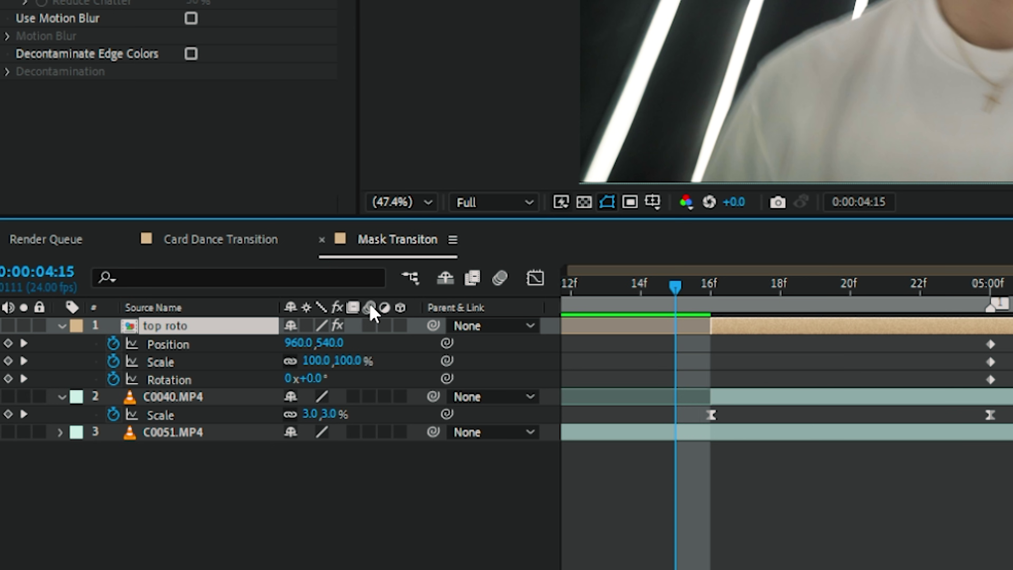
{"action": "left_click", "coordinate": [369, 325]}
{"action": "key", "text": "space"}
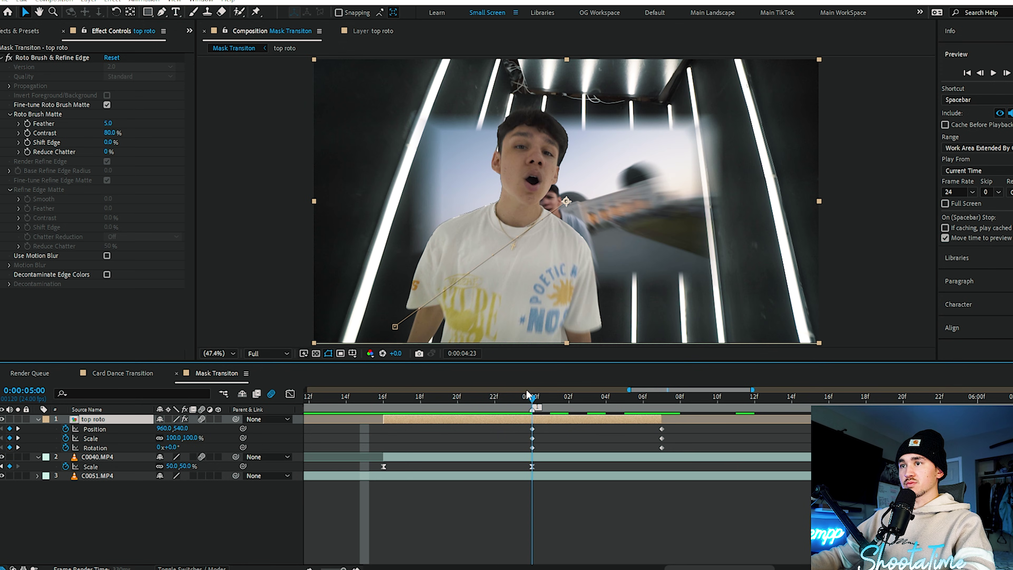
{"action": "left_click_drag", "start_coordinate": [527, 390], "coordinate": [323, 399]}
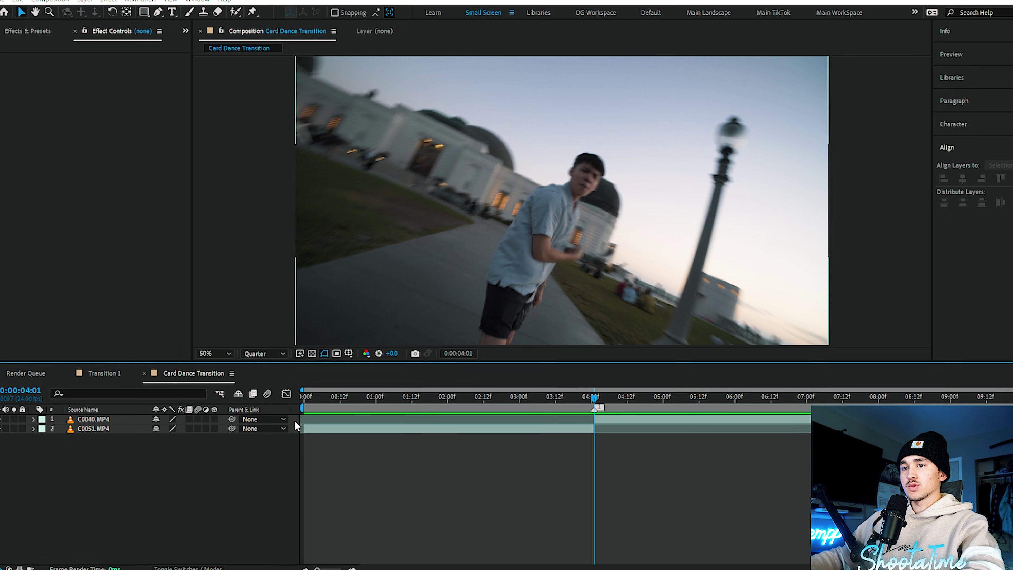
Pre-compose C0040.MP4 and C0051.MP4 together into Pre-comp 2
{"action": "left_click_drag", "start_coordinate": [294, 420], "coordinate": [291, 426]}
{"action": "right_click", "coordinate": [356, 430]}
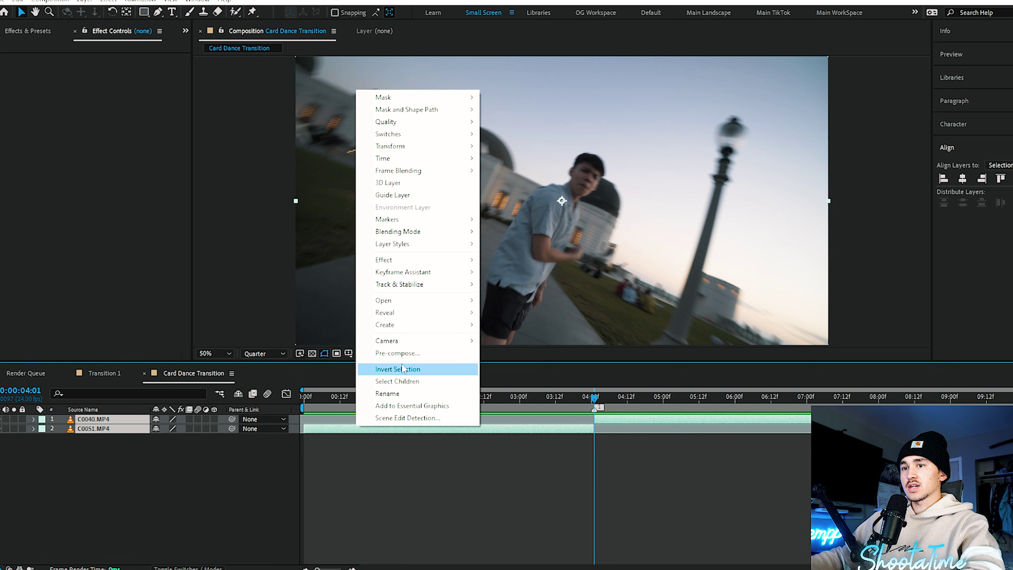
{"action": "left_click", "coordinate": [402, 353]}
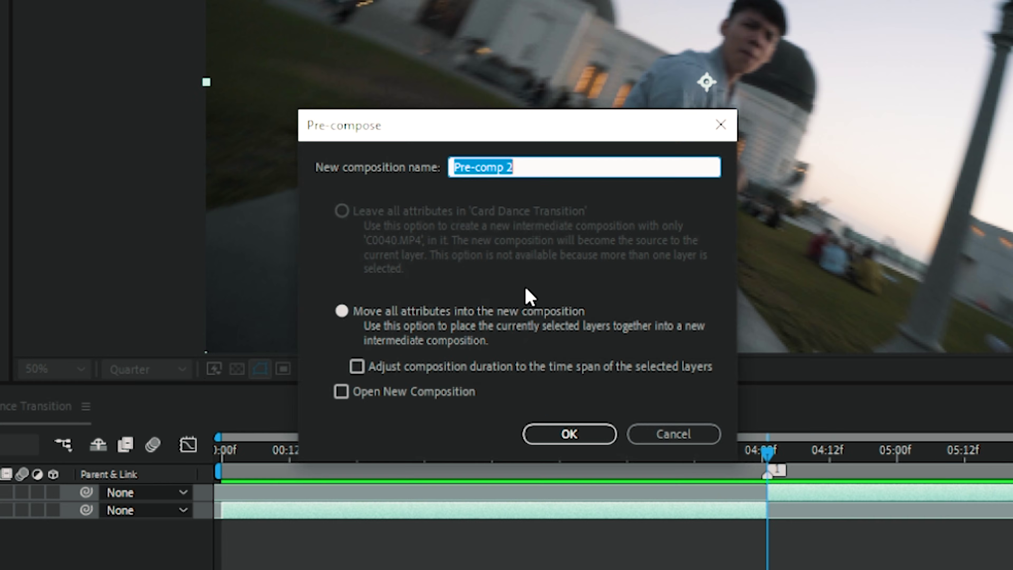
{"action": "left_click", "coordinate": [571, 433]}
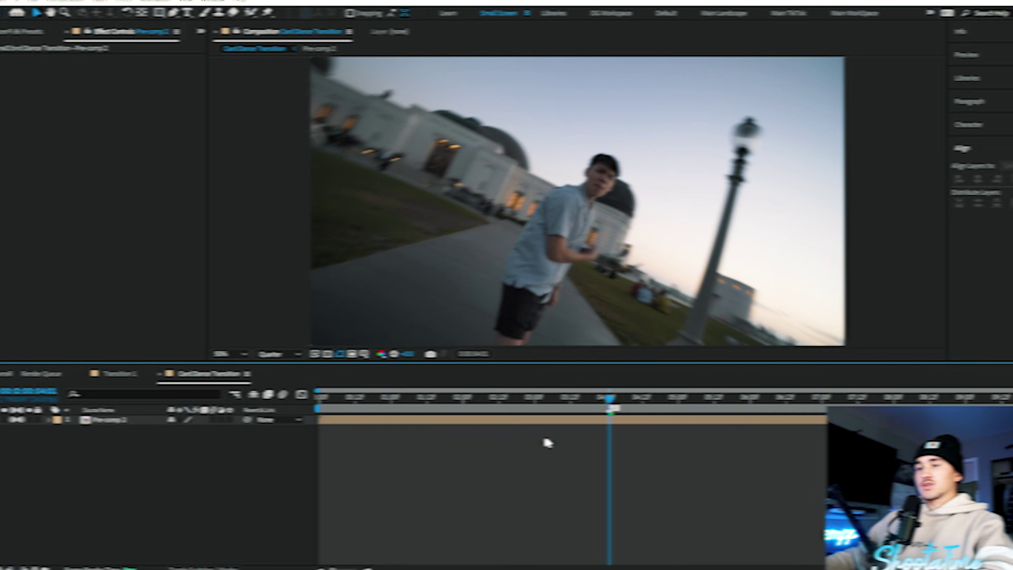
Add an adjustment layer above Pre-comp 2 and find Card Dance in Effects & Presets
{"action": "right_click", "coordinate": [112, 62]}
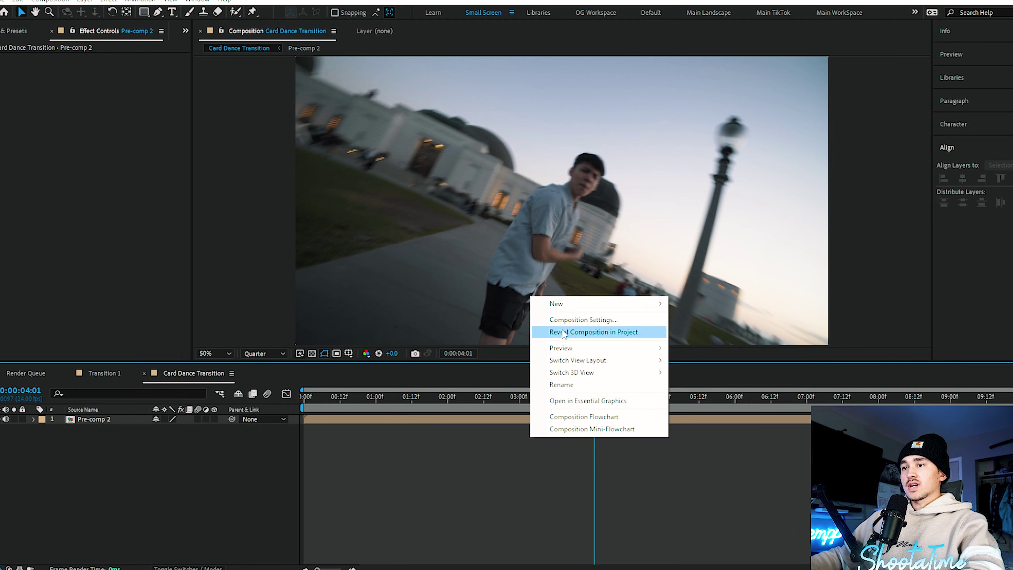
{"action": "mouse_move", "coordinate": [158, 72]}
{"action": "left_click", "coordinate": [679, 397]}
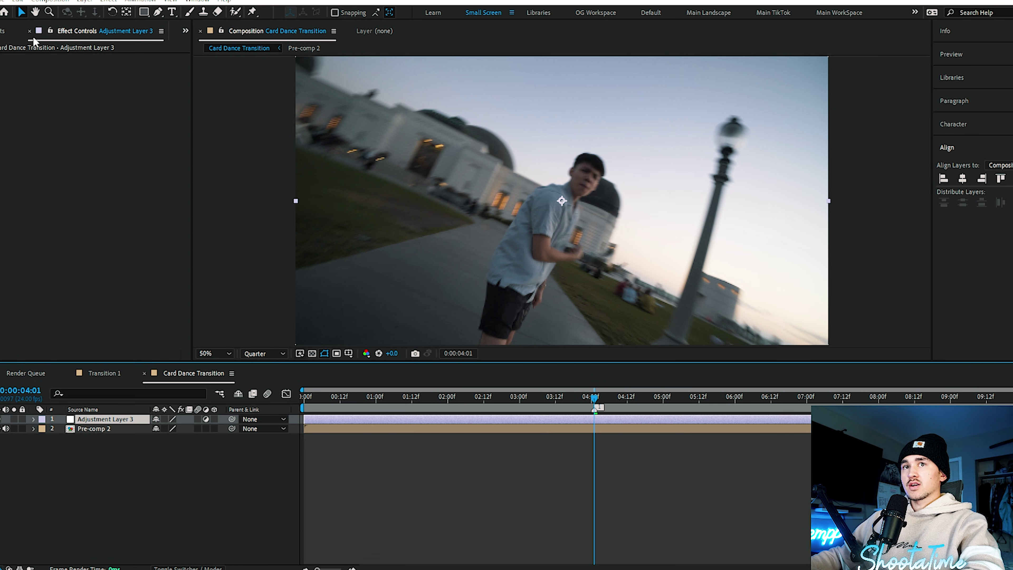
{"action": "left_click", "coordinate": [3, 32]}
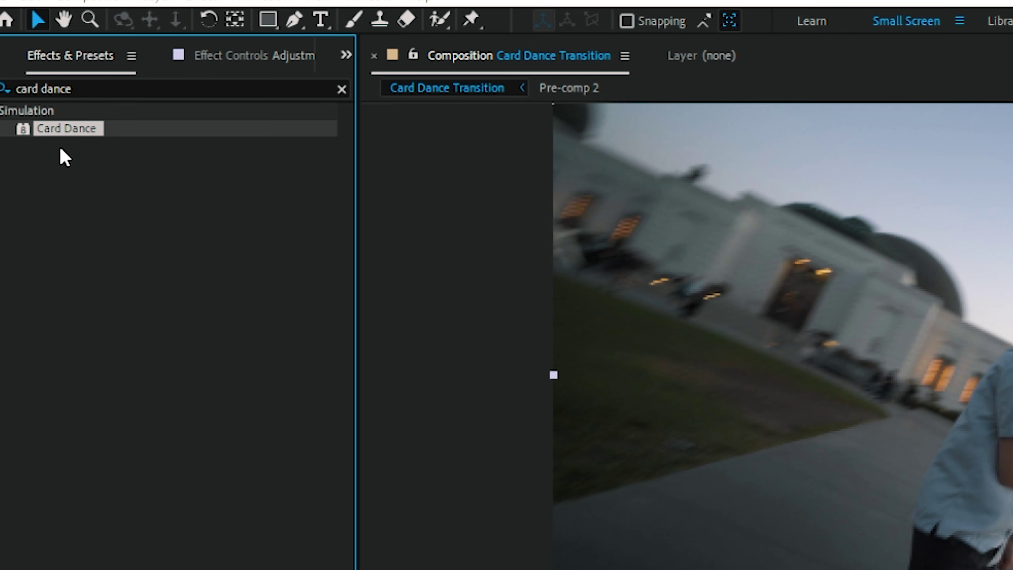
Drag Card Dance onto Adjustment Layer 3 and choose Pre-comp 2 as Gradient Layer 1
{"action": "left_click_drag", "start_coordinate": [64, 157], "coordinate": [594, 422]}
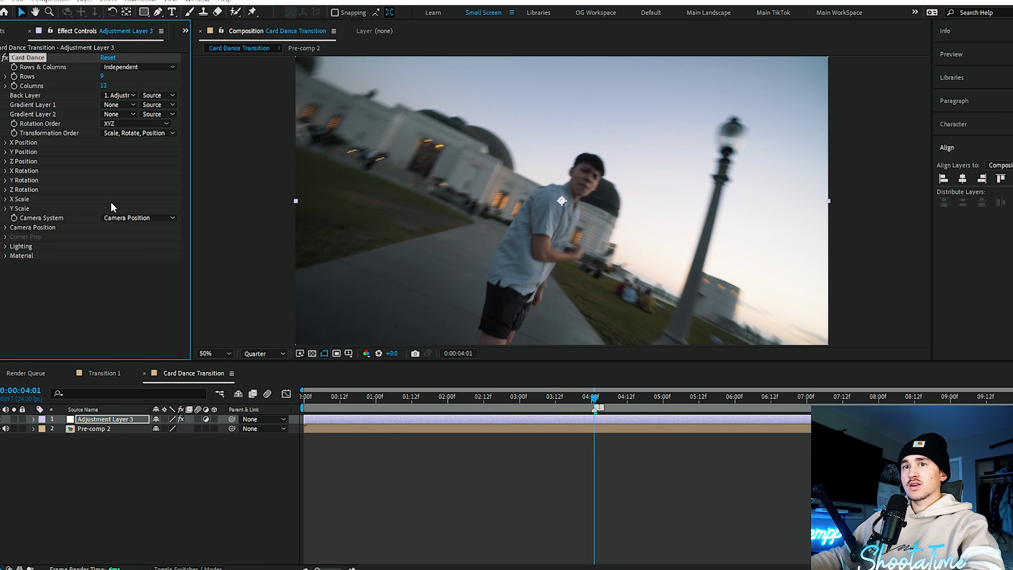
{"action": "left_click", "coordinate": [112, 107]}
{"action": "left_click", "coordinate": [143, 146]}
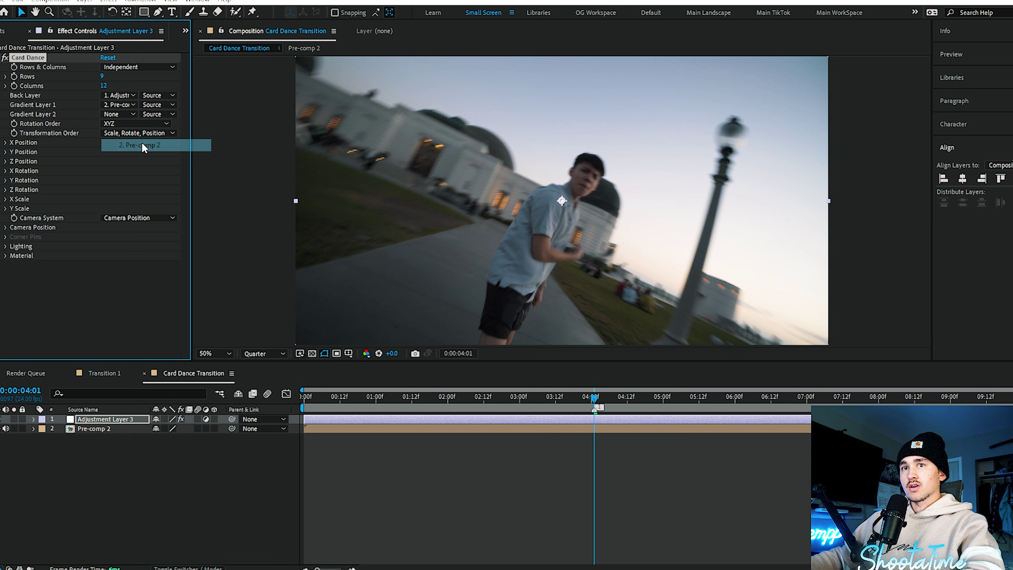
Add a 50mm Camera 1 layer and set Card Dance's Camera System to Comp Camera
{"action": "right_click", "coordinate": [584, 459]}
{"action": "mouse_move", "coordinate": [638, 323]}
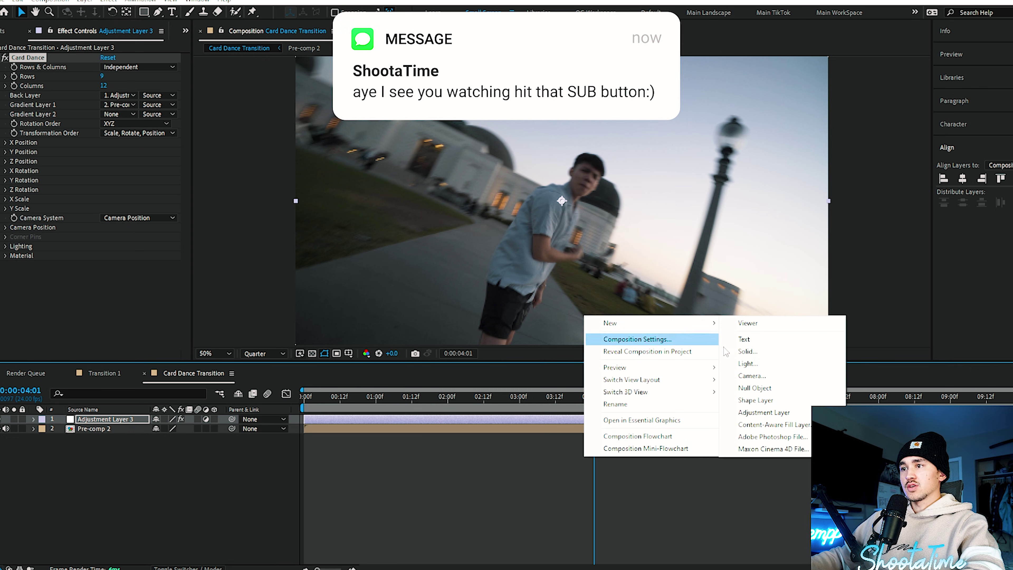
{"action": "left_click", "coordinate": [752, 375]}
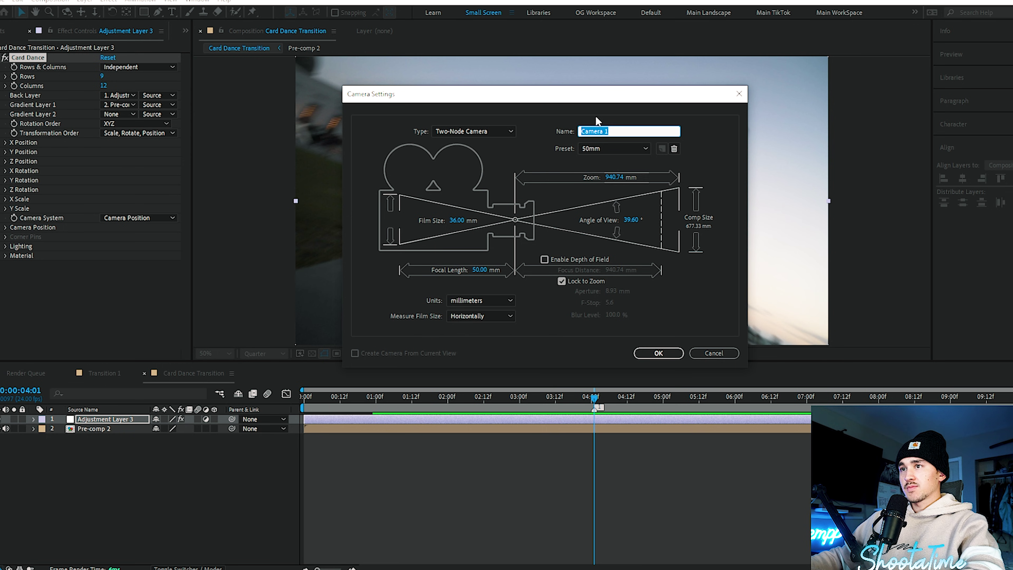
{"action": "left_click", "coordinate": [653, 356]}
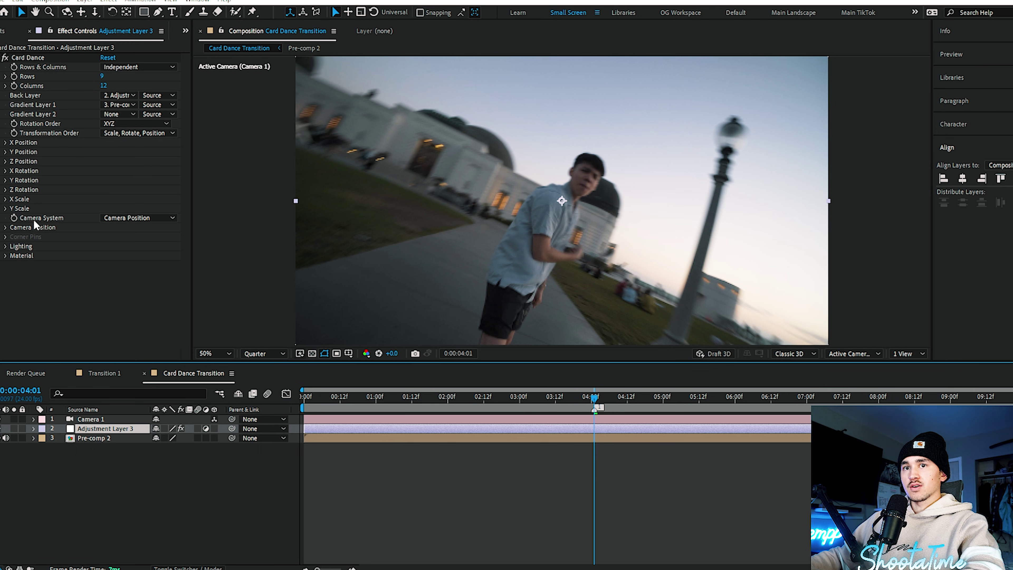
{"action": "left_click", "coordinate": [134, 218]}
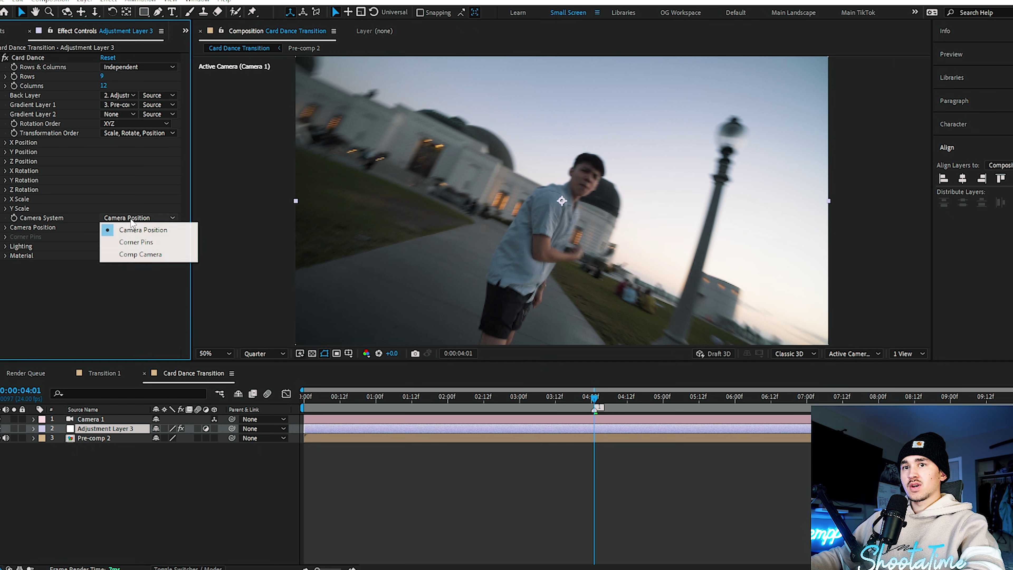
{"action": "left_click", "coordinate": [147, 256]}
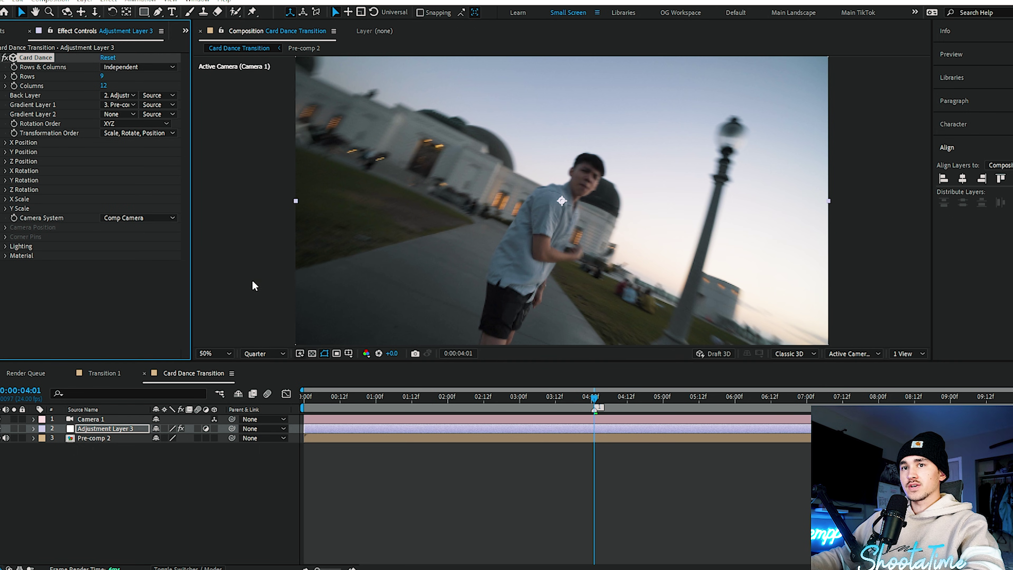
Drive Card Dance's Z Position from Intensity 1 and set rows and columns to 300
{"action": "left_click", "coordinate": [5, 161]}
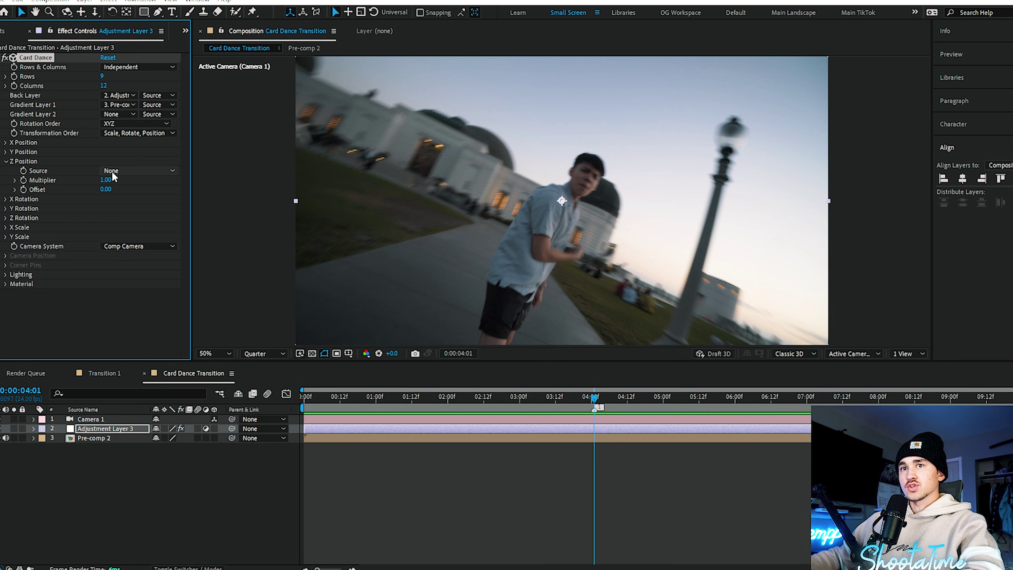
{"action": "left_click", "coordinate": [120, 170]}
{"action": "left_click", "coordinate": [134, 194]}
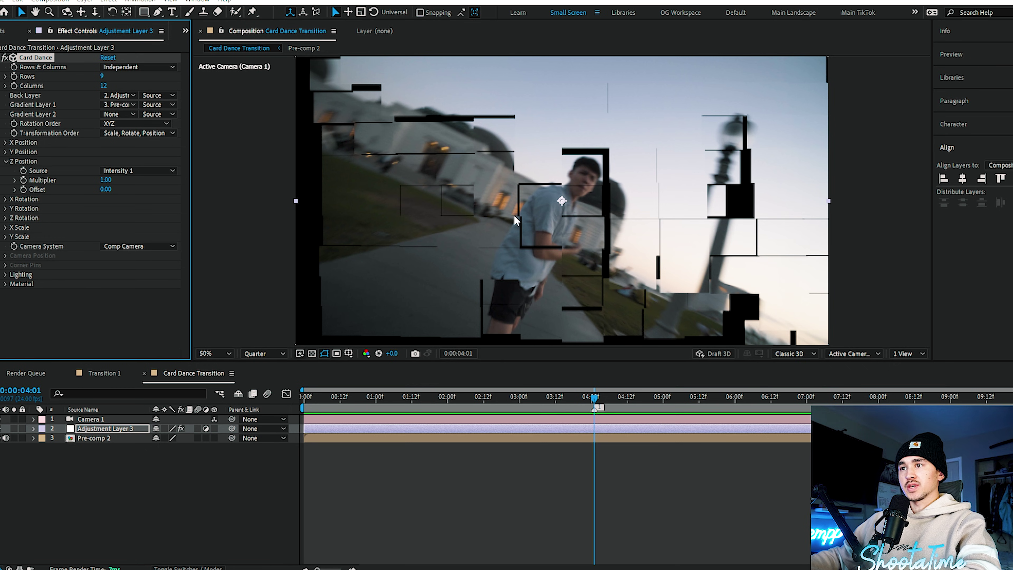
{"action": "left_click", "coordinate": [103, 75]}
{"action": "left_click", "coordinate": [104, 85]}
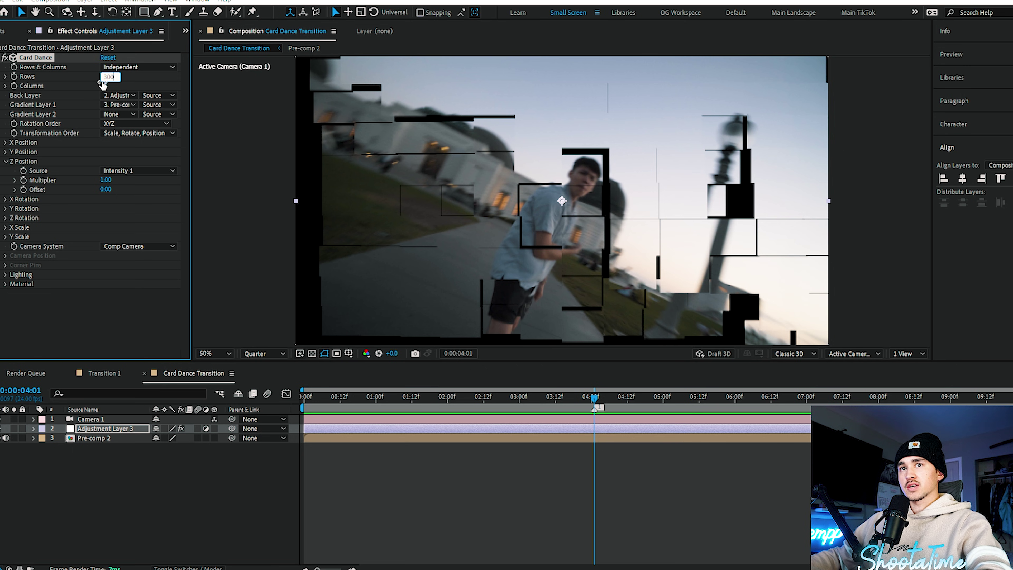
{"action": "type", "text": "300"}
{"action": "key", "text": "Return"}
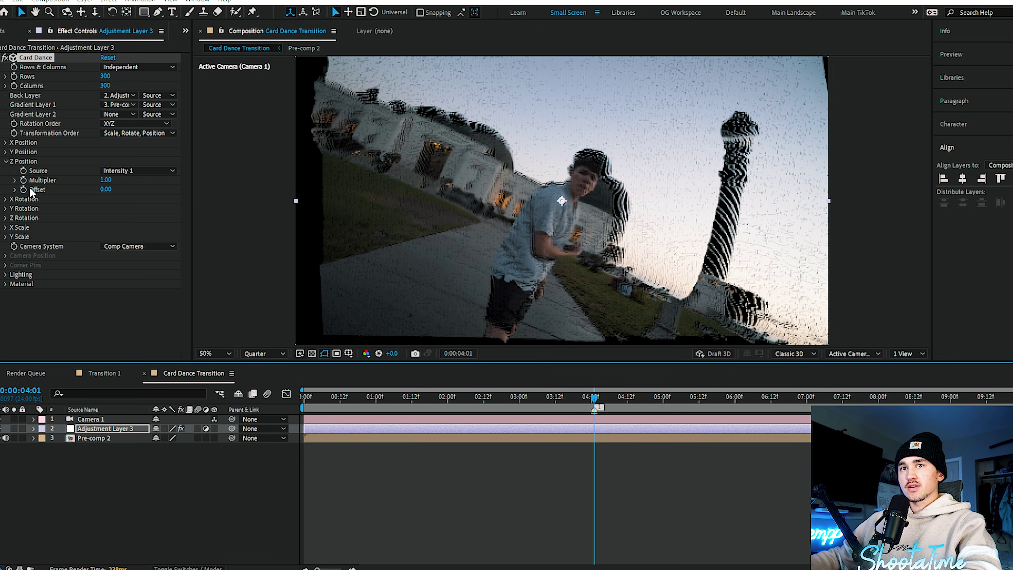
Keyframe the Z Position Multiplier at 12 and Offset at 1 at 04:01
{"action": "left_click", "coordinate": [23, 180]}
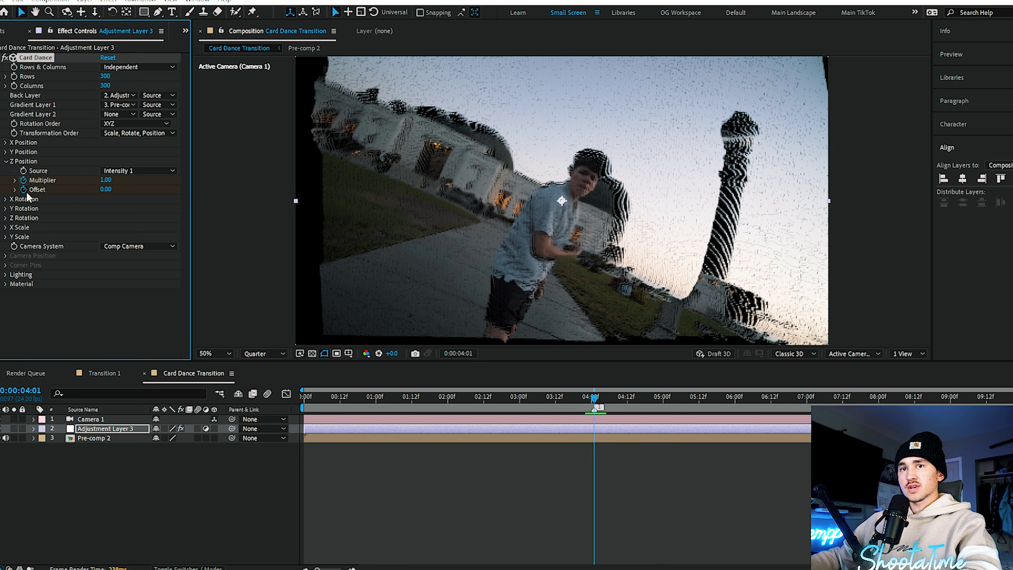
{"action": "key", "text": "u"}
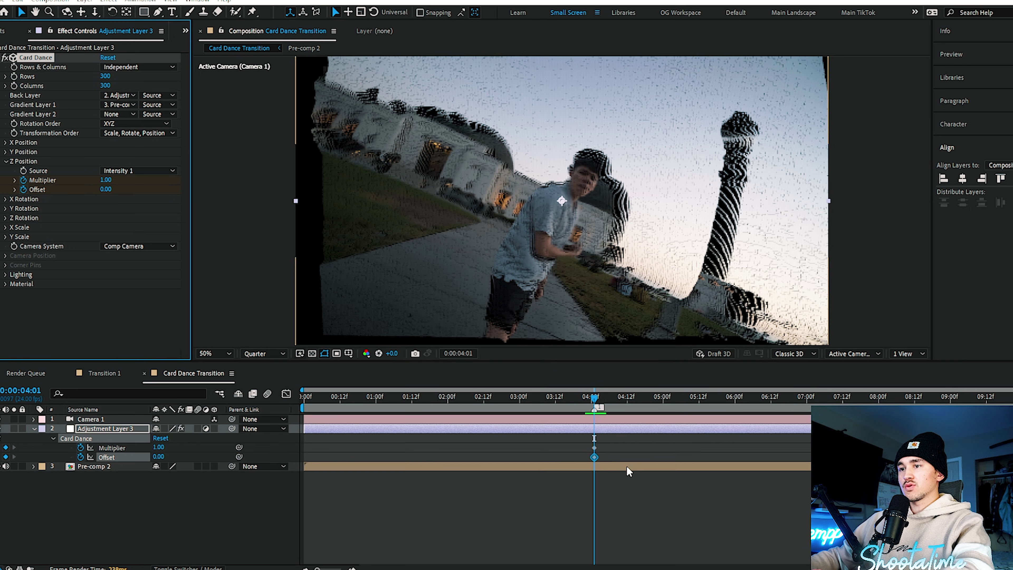
{"action": "key", "text": "equal"}
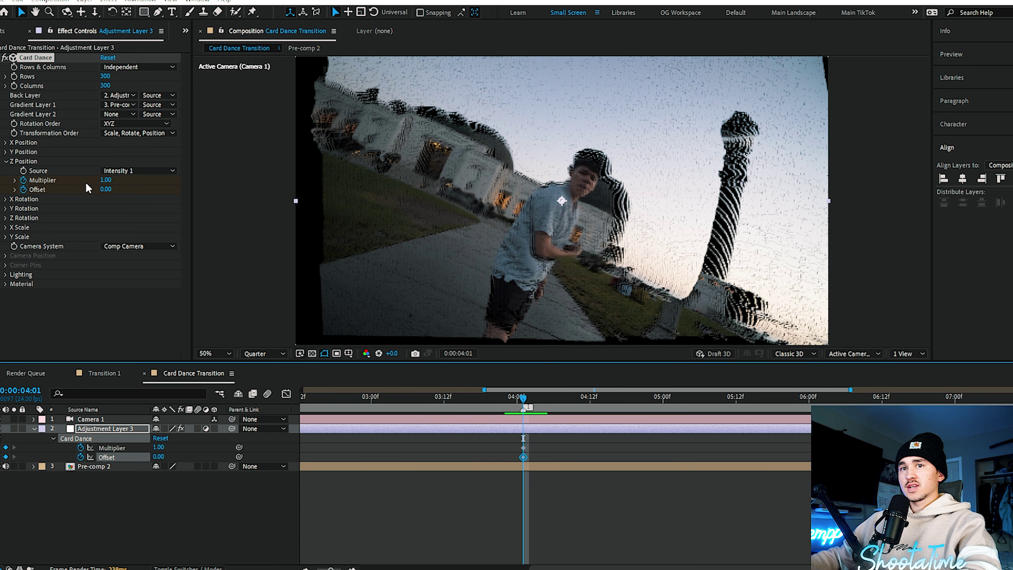
{"action": "left_click", "coordinate": [107, 180]}
{"action": "type", "text": "12"}
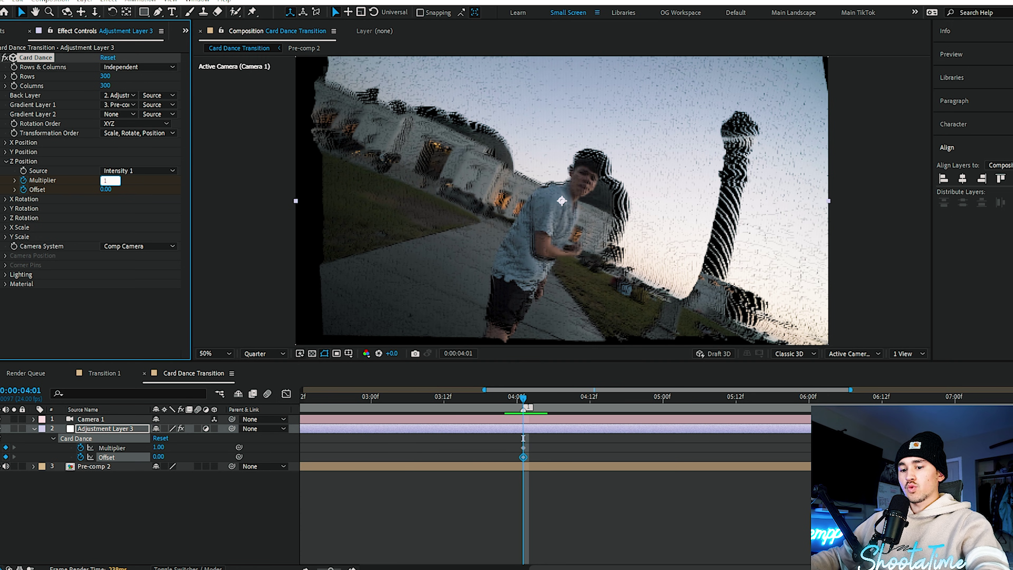
{"action": "key", "text": "Return"}
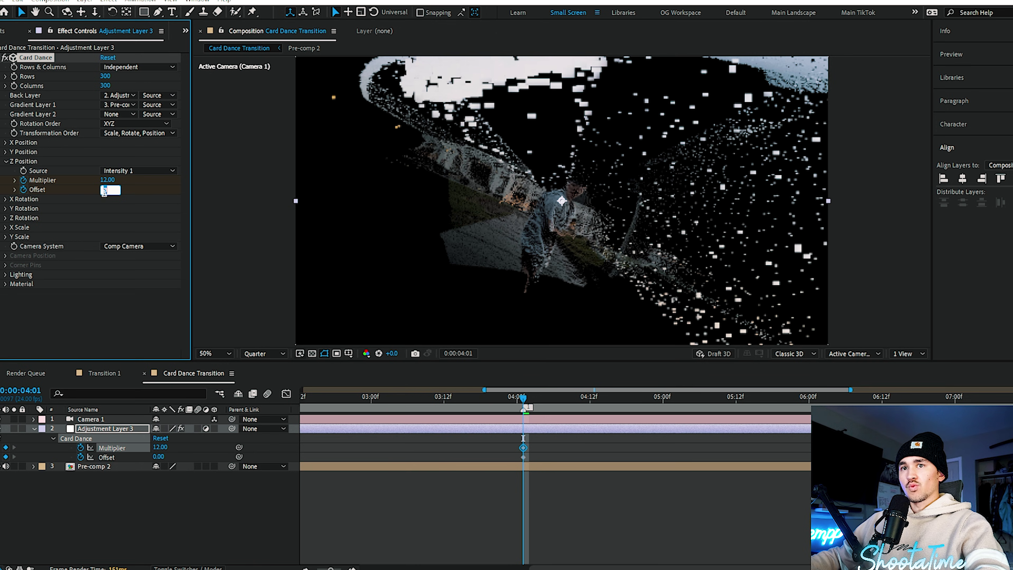
{"action": "left_click", "coordinate": [109, 190]}
{"action": "type", "text": "1.20"}
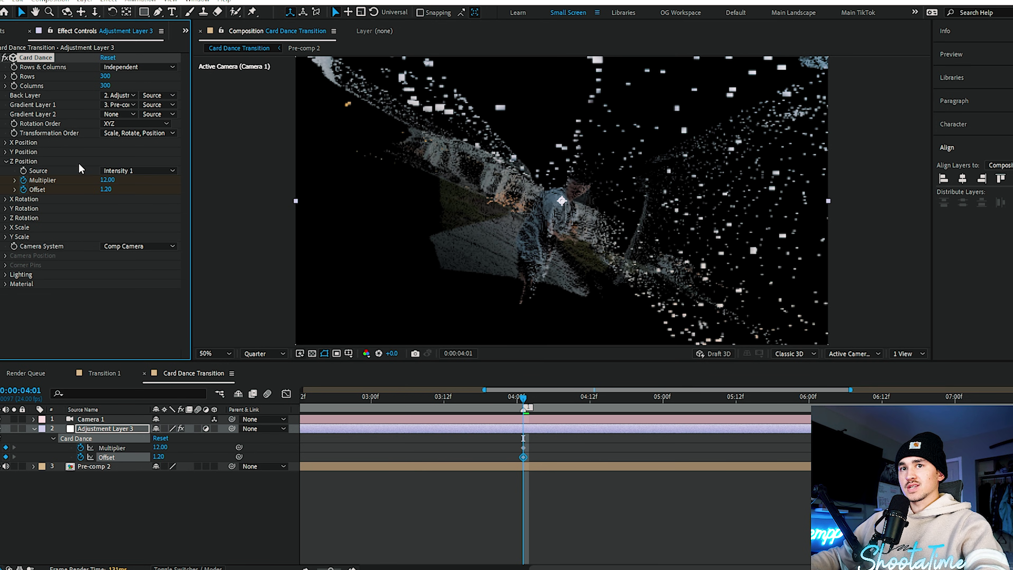
Keyframe the Z Multiplier and Offset to 0 at 03:17
{"action": "left_click_drag", "start_coordinate": [107, 185], "coordinate": [124, 183]}
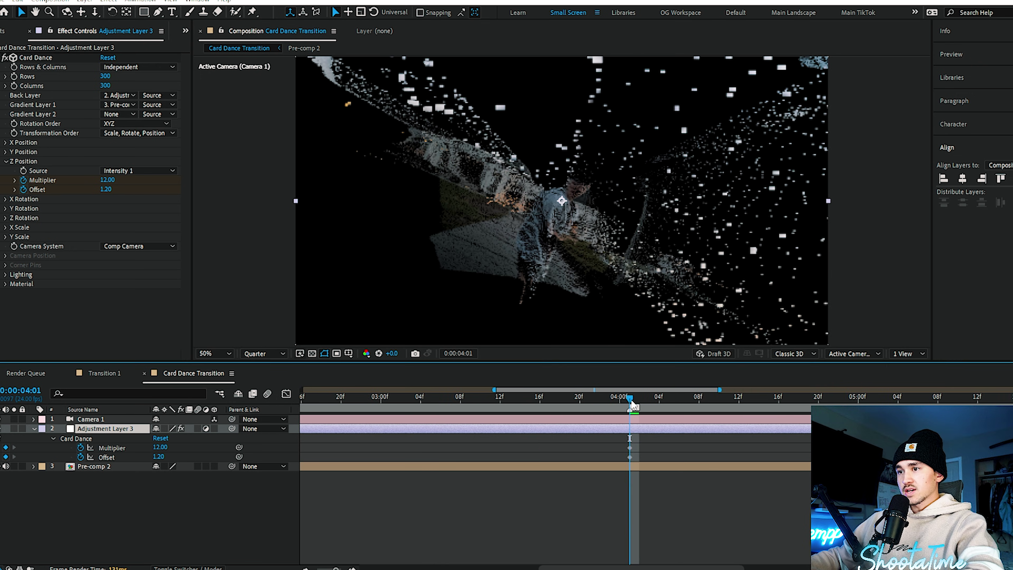
{"action": "left_click_drag", "start_coordinate": [626, 402], "coordinate": [553, 397]}
{"action": "left_click", "coordinate": [107, 180]}
{"action": "type", "text": "0"}
{"action": "key", "text": "Return"}
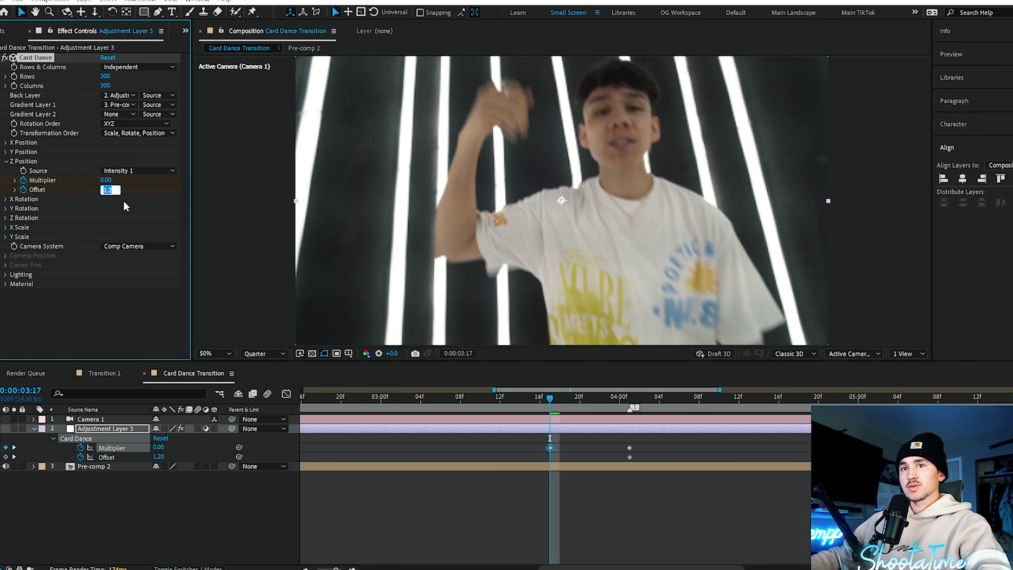
{"action": "type", "text": "0"}
{"action": "key", "text": "Return"}
Copy the zeroed Multiplier and Offset keyframes to 05:00 and preview the break-up
{"action": "left_click_drag", "start_coordinate": [443, 398], "coordinate": [681, 401]}
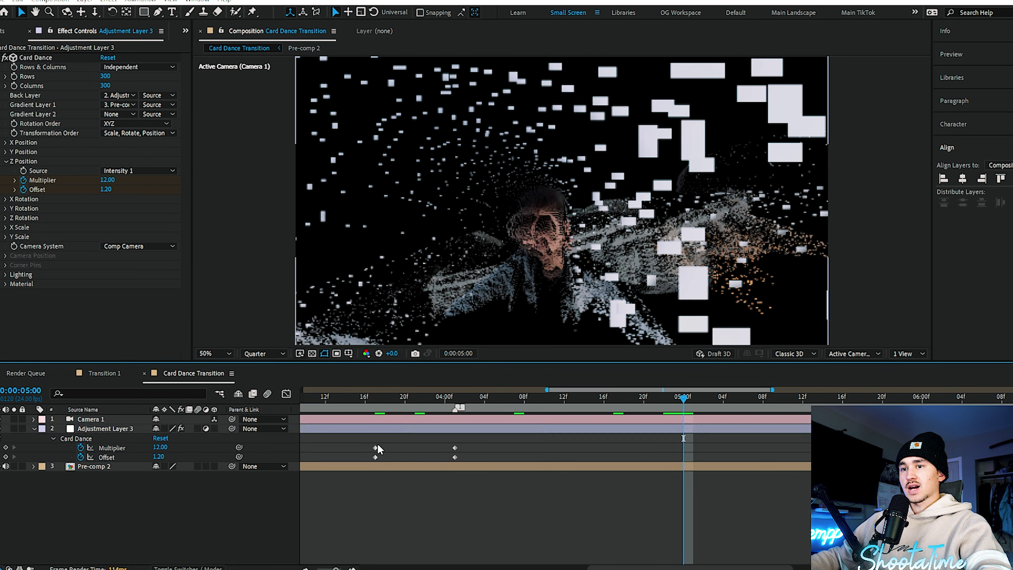
{"action": "left_click_drag", "start_coordinate": [379, 442], "coordinate": [370, 459]}
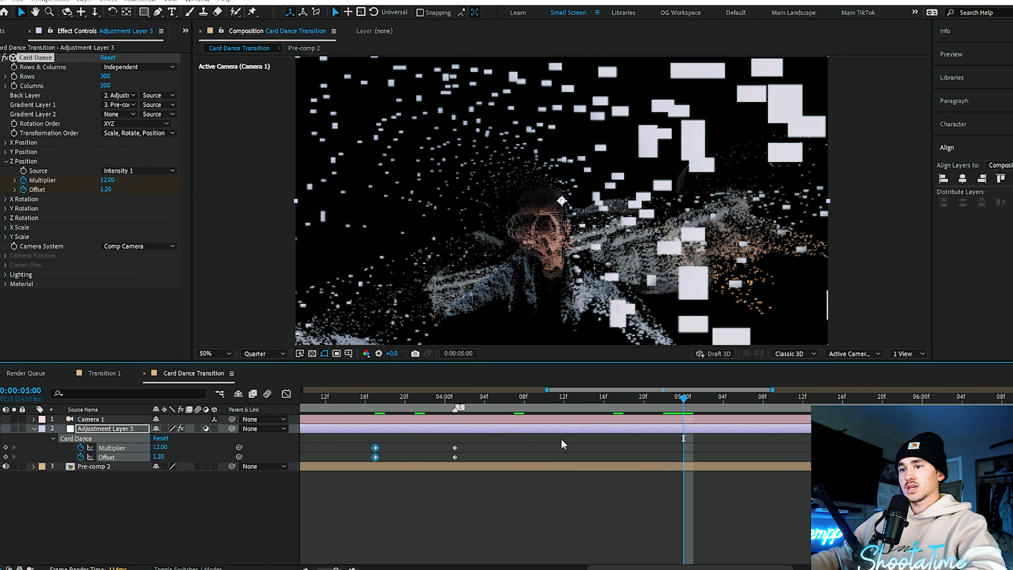
{"action": "key", "text": "ctrl+c"}
{"action": "key", "text": "ctrl+v"}
{"action": "left_click_drag", "start_coordinate": [377, 401], "coordinate": [682, 407]}
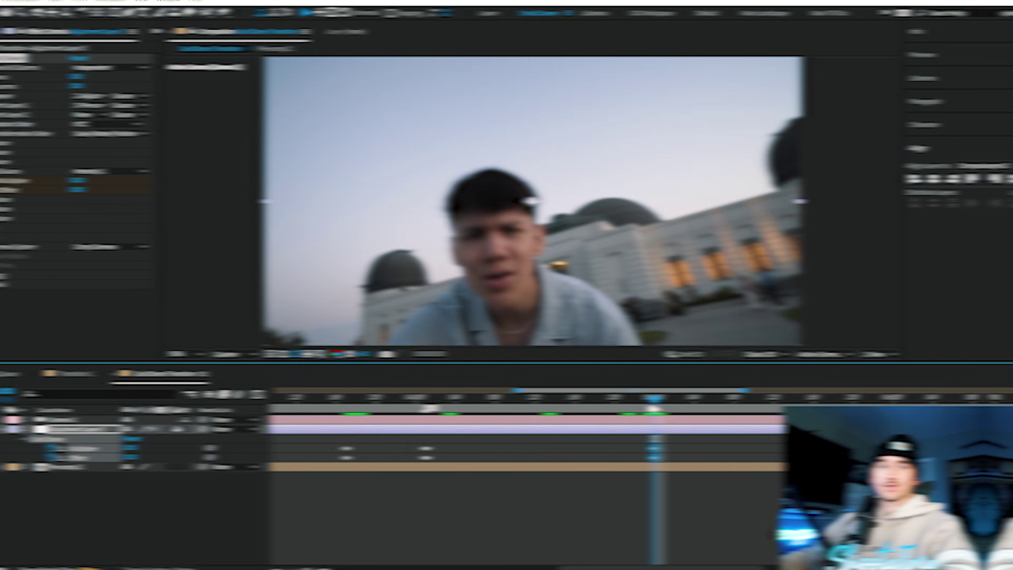
Drive Y Position from Intensity 1, keyframing Multiplier 3 at 04:01 and 0 at 03:17
{"action": "key", "text": "j"}
{"action": "left_click", "coordinate": [6, 152]}
{"action": "left_click", "coordinate": [120, 161]}
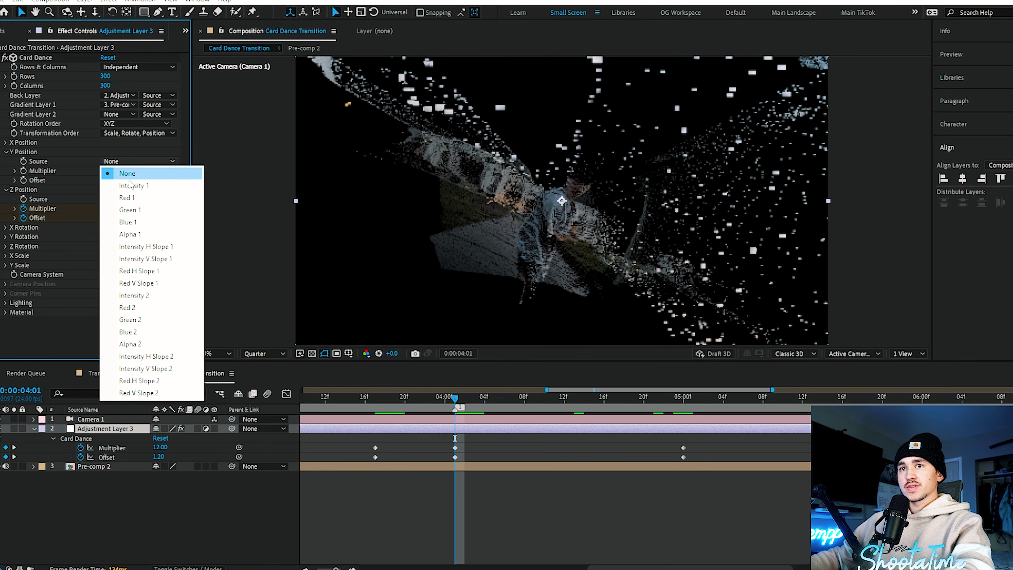
{"action": "left_click", "coordinate": [120, 184]}
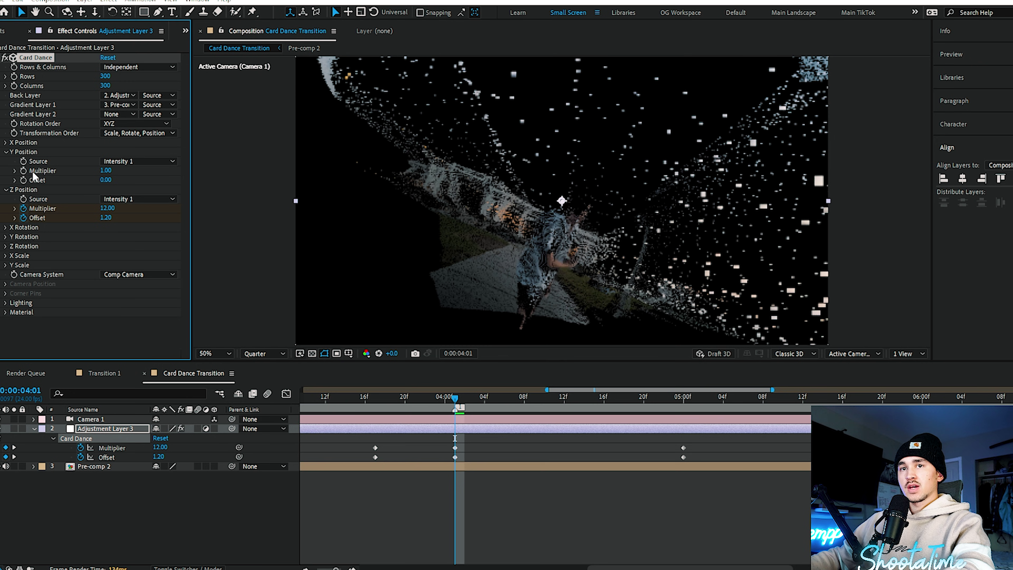
{"action": "type", "text": "3"}
{"action": "key", "text": "Return"}
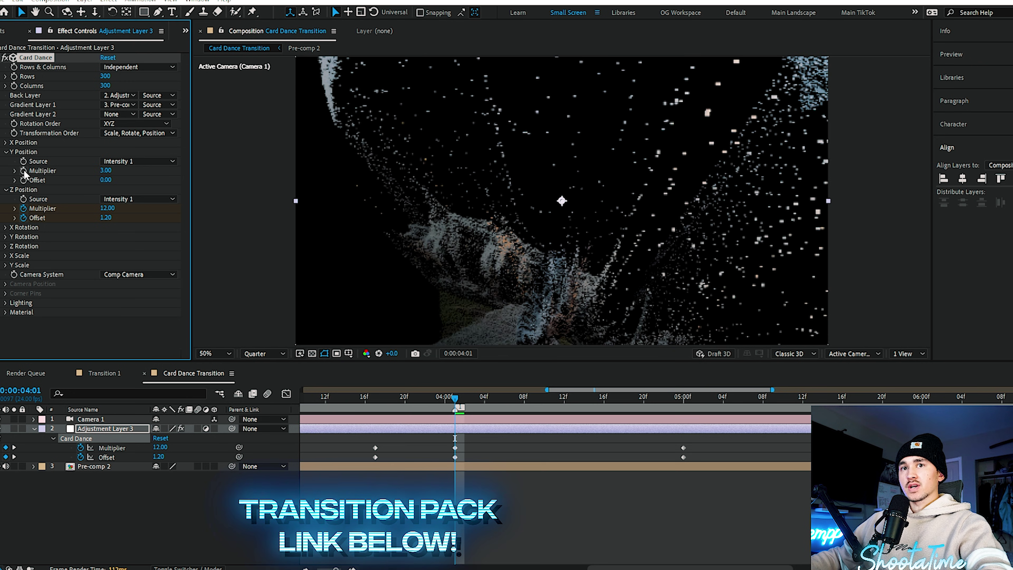
{"action": "left_click", "coordinate": [24, 171]}
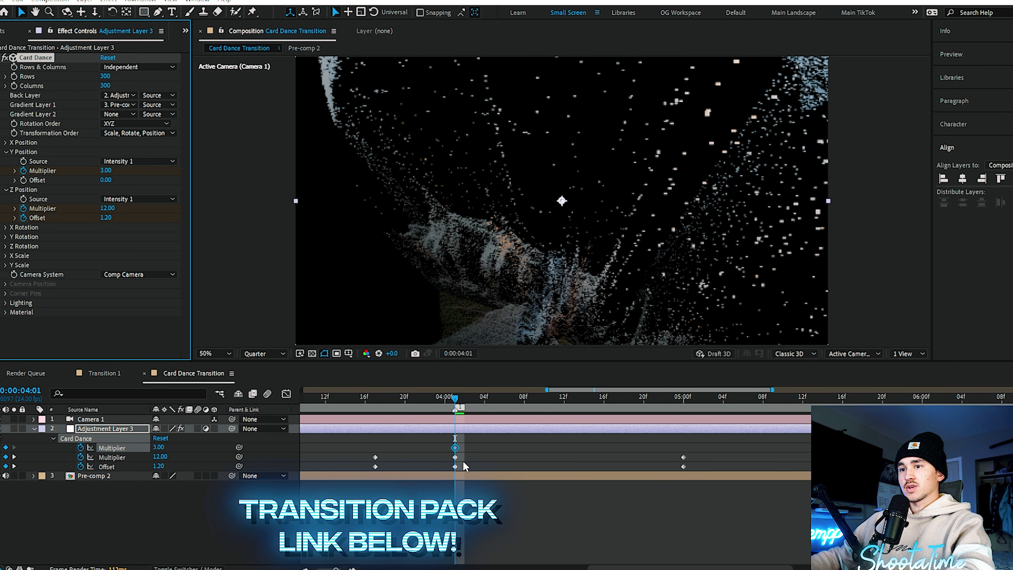
{"action": "key", "text": "j"}
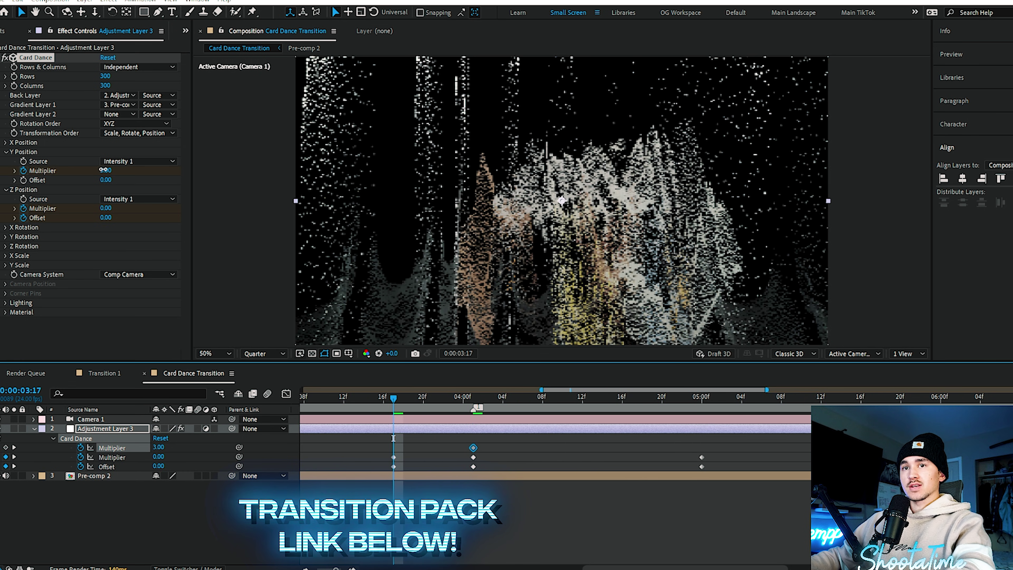
{"action": "left_click_drag", "start_coordinate": [103, 170], "coordinate": [79, 170]}
{"action": "left_click_drag", "start_coordinate": [554, 399], "coordinate": [704, 405]}
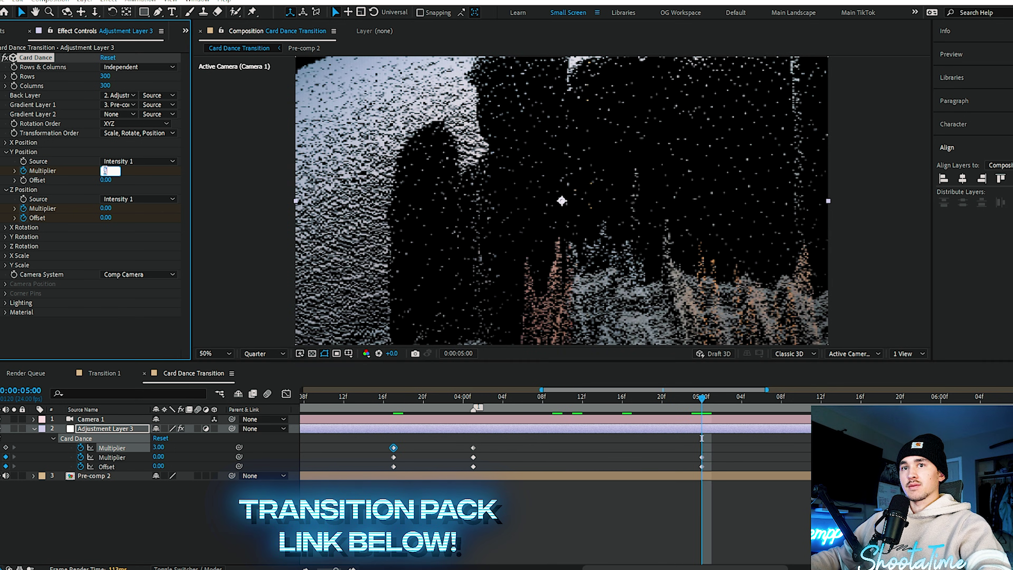
Split the adjustment layer at 03:17 and delete its first half
{"action": "key", "text": "j"}
{"action": "key", "text": "j"}
{"action": "key", "text": "ctrl+shift+d"}
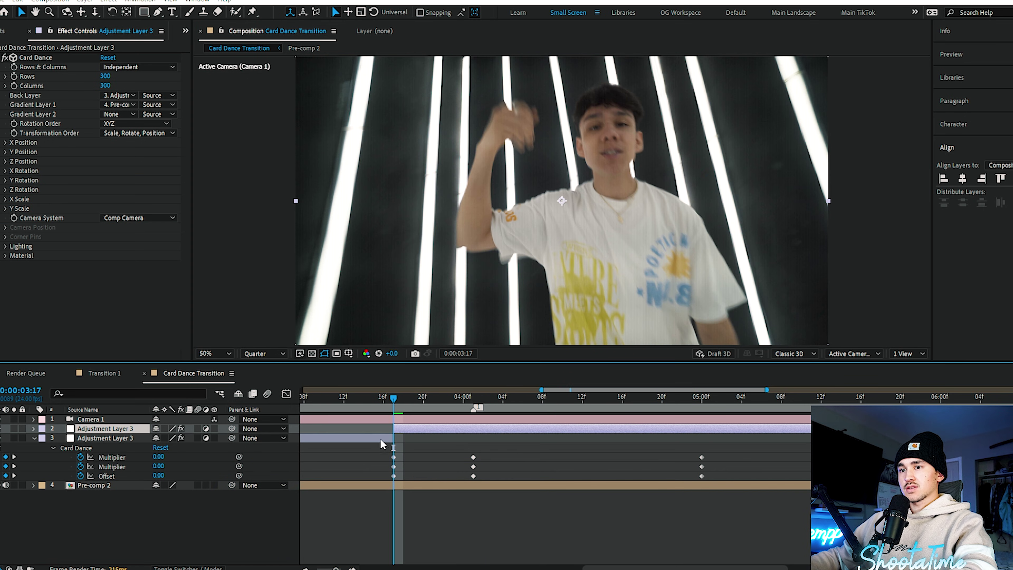
{"action": "left_click", "coordinate": [382, 440]}
{"action": "key", "text": "Delete"}
{"action": "key", "text": "u"}
Apply easy ease to all nine Card Dance keyframes
{"action": "left_click", "coordinate": [704, 408]}
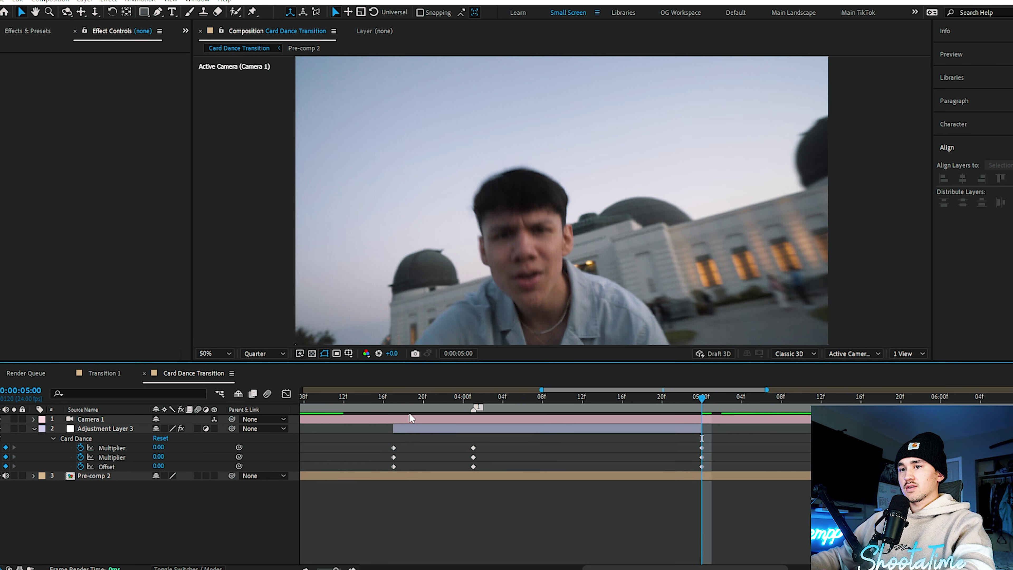
{"action": "left_click", "coordinate": [459, 428]}
{"action": "key", "text": "i"}
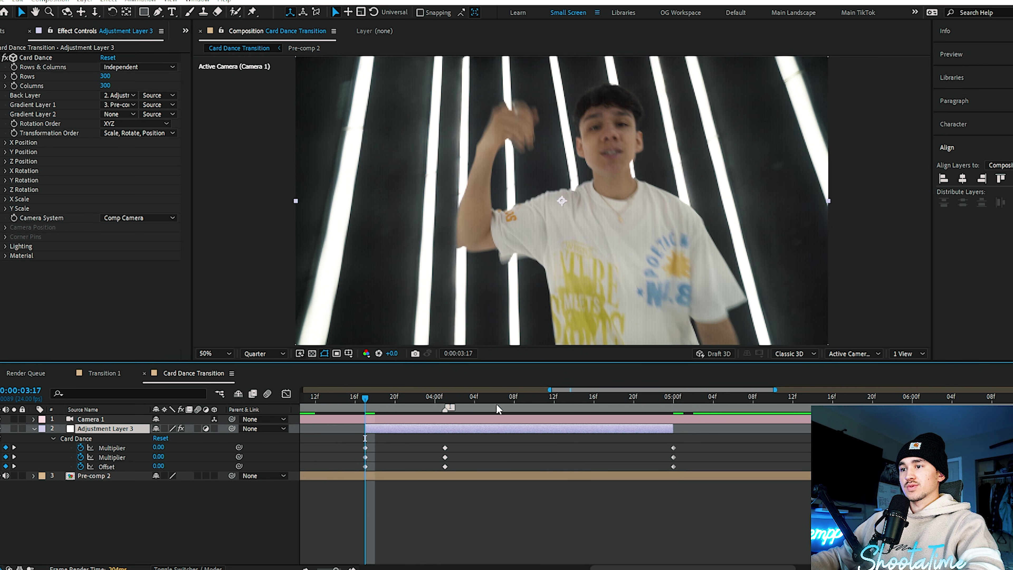
{"action": "left_click_drag", "start_coordinate": [690, 446], "coordinate": [358, 469]}
{"action": "key", "text": "F9"}
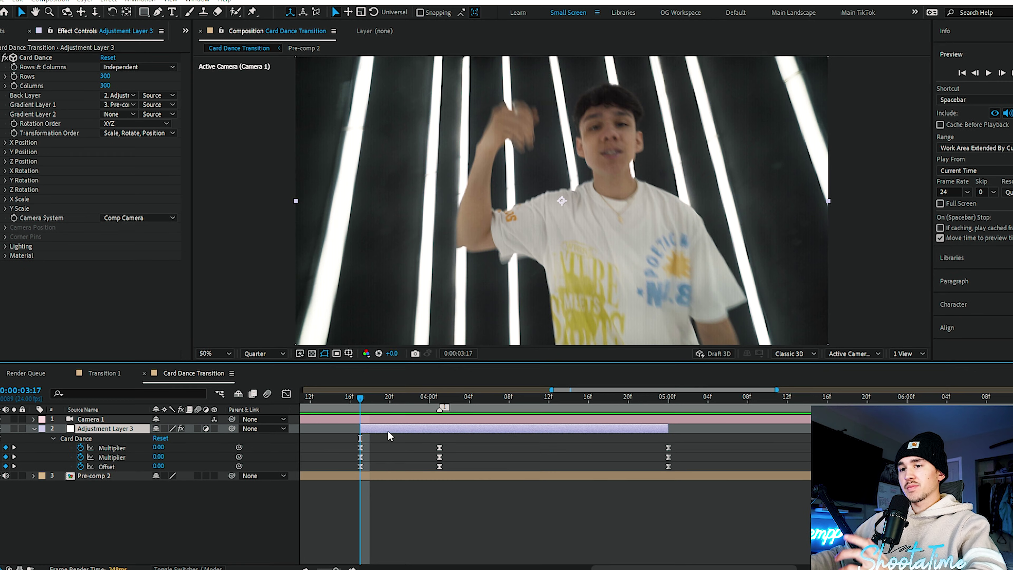
{"action": "left_click", "coordinate": [437, 477]}
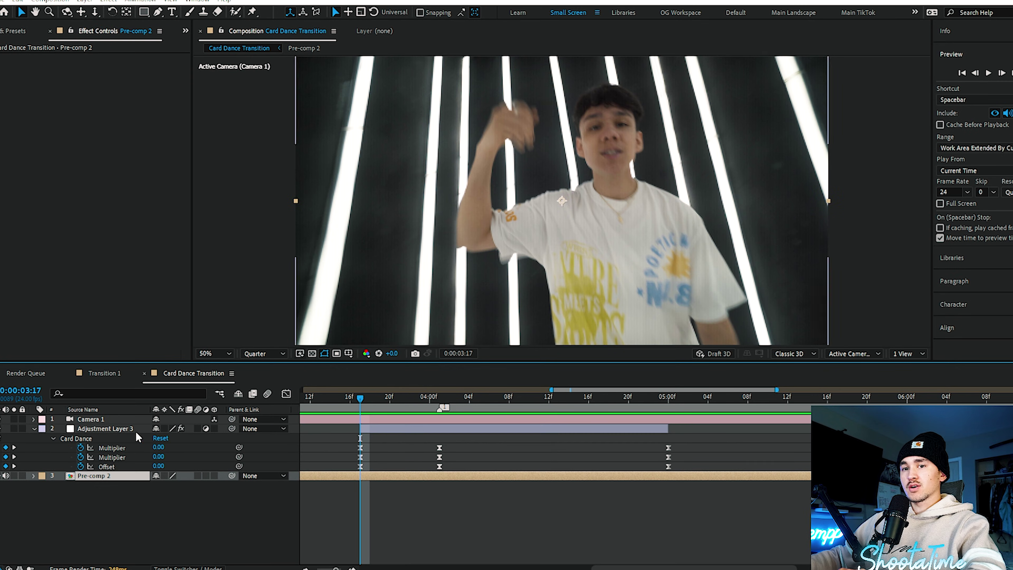
Inside Pre-comp 2, extend C0040.MP4 to start around 03:16
{"action": "double_click", "coordinate": [441, 477]}
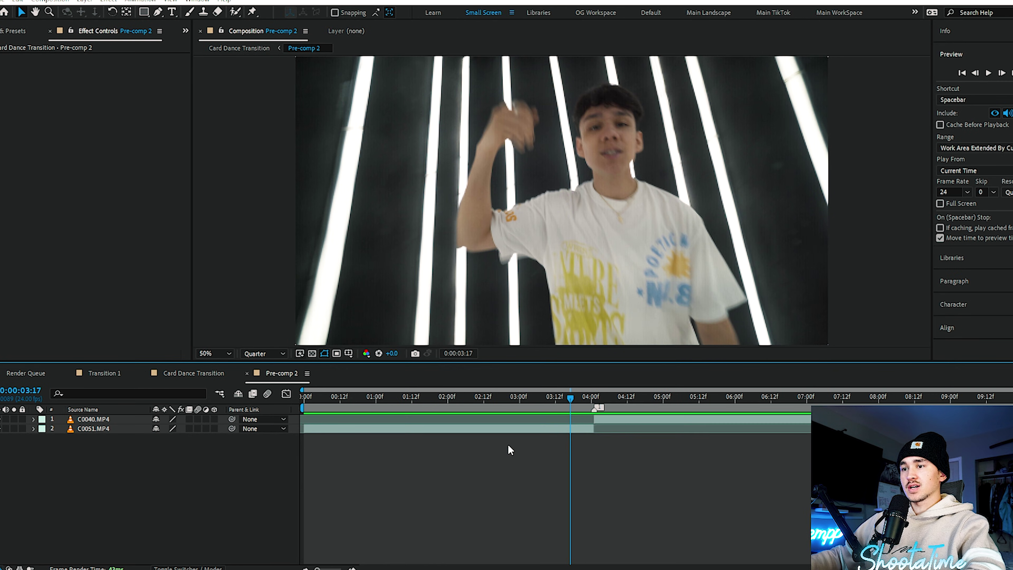
{"action": "left_click_drag", "start_coordinate": [578, 397], "coordinate": [594, 397]}
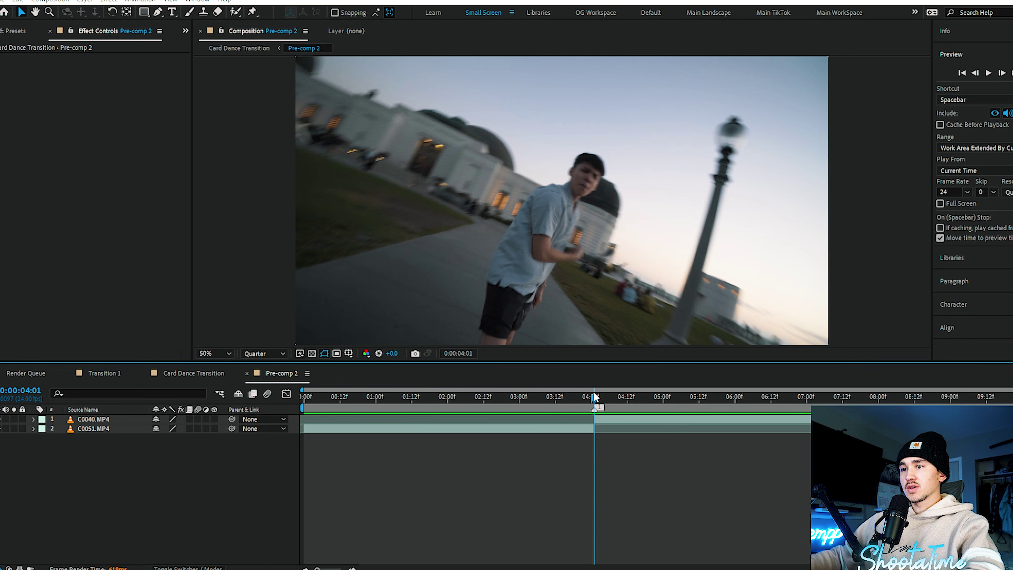
{"action": "scroll", "coordinate": [638, 421], "scroll_direction": "up", "scroll_amount": 3}
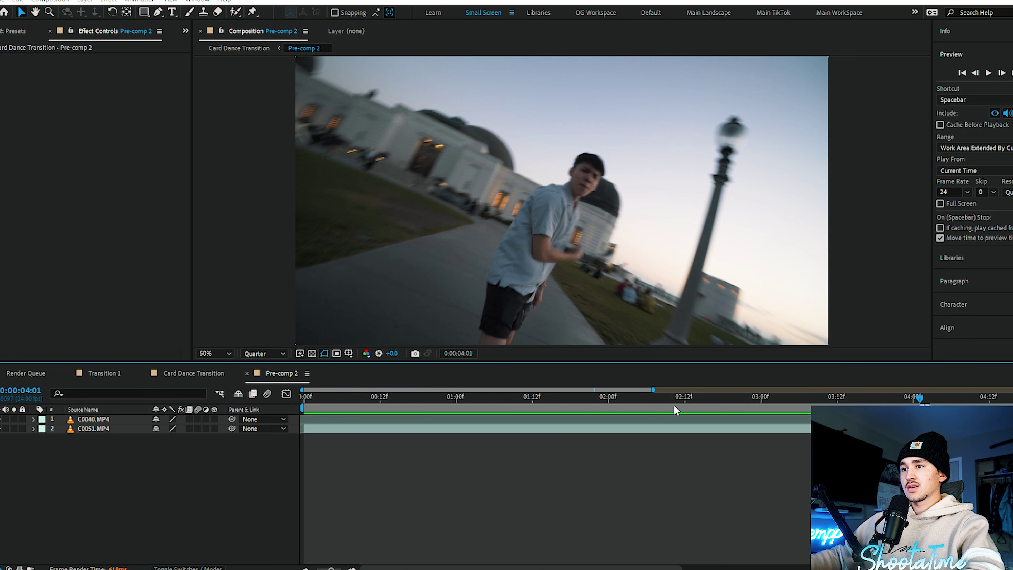
{"action": "left_click", "coordinate": [638, 421]}
{"action": "left_click_drag", "start_coordinate": [627, 419], "coordinate": [583, 420]}
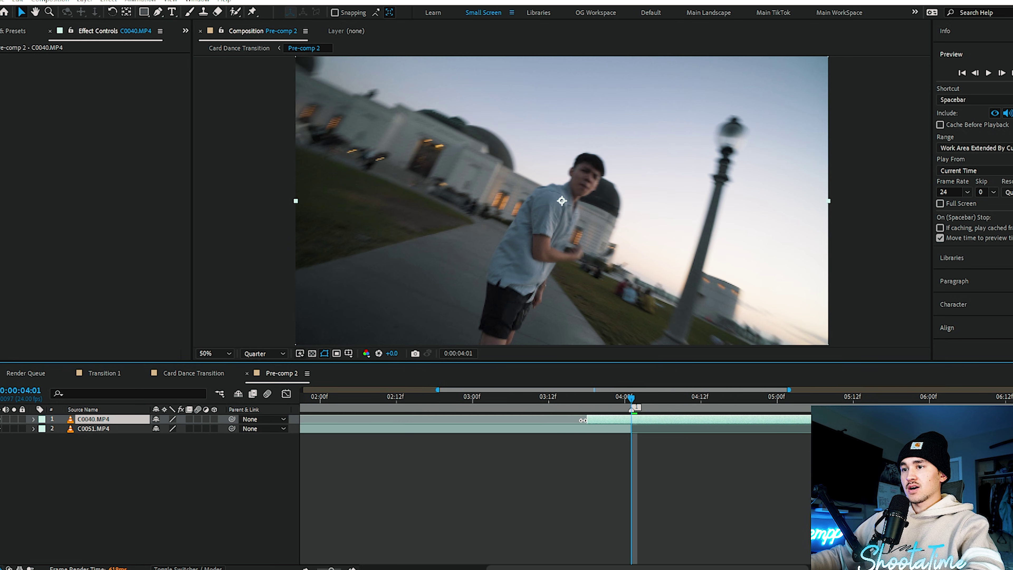
Keyframe C0040.MP4's Opacity at 100% at 04:01 and 12% at 03:17
{"action": "key", "text": "t"}
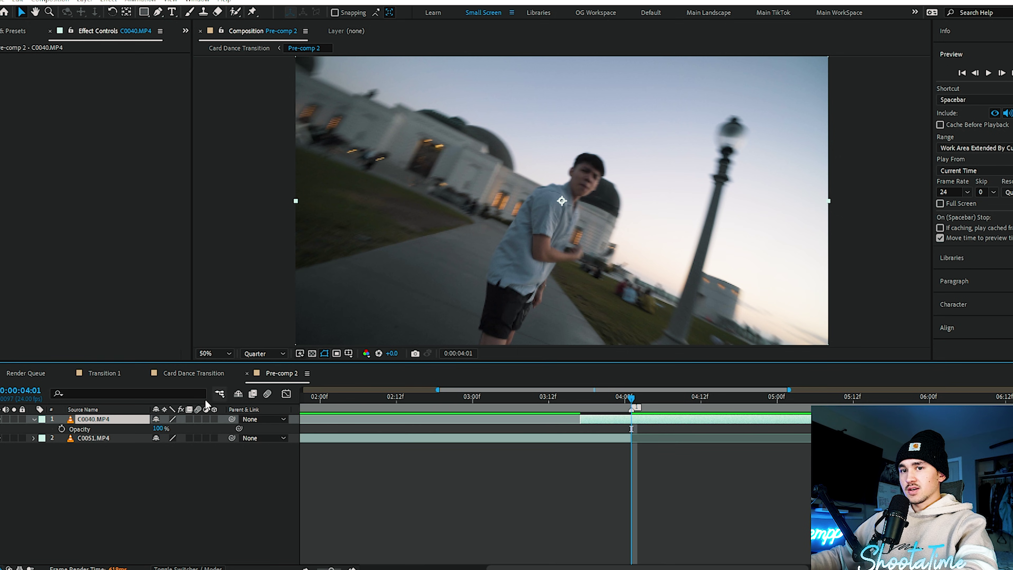
{"action": "left_click", "coordinate": [62, 429]}
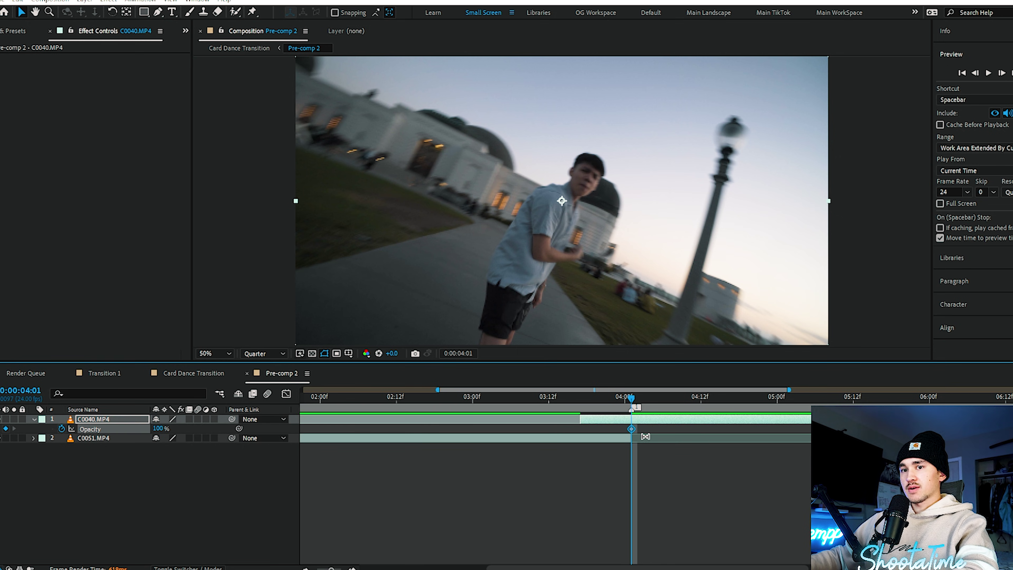
{"action": "left_click", "coordinate": [583, 398]}
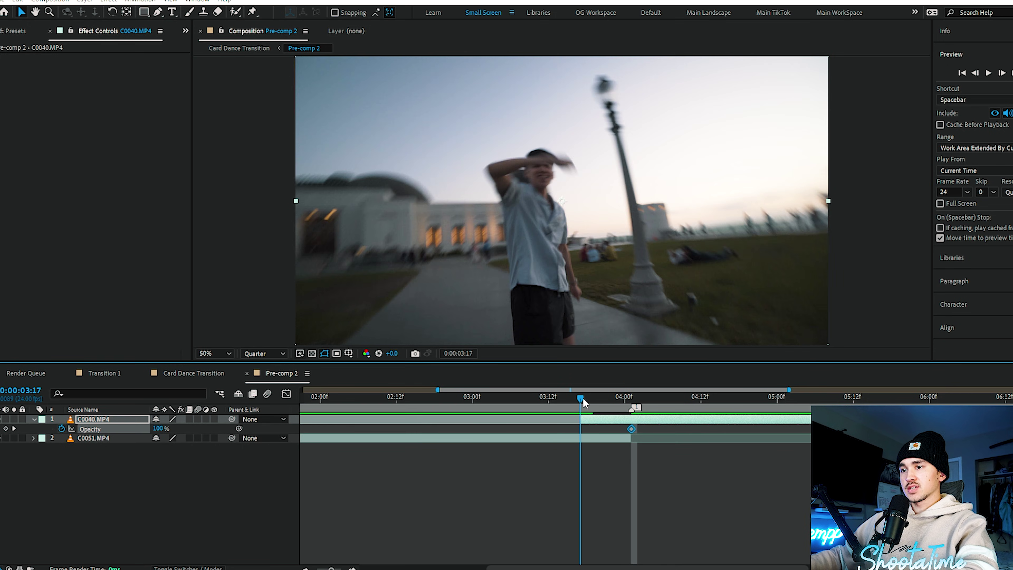
{"action": "type", "text": "12"}
{"action": "key", "text": "Return"}
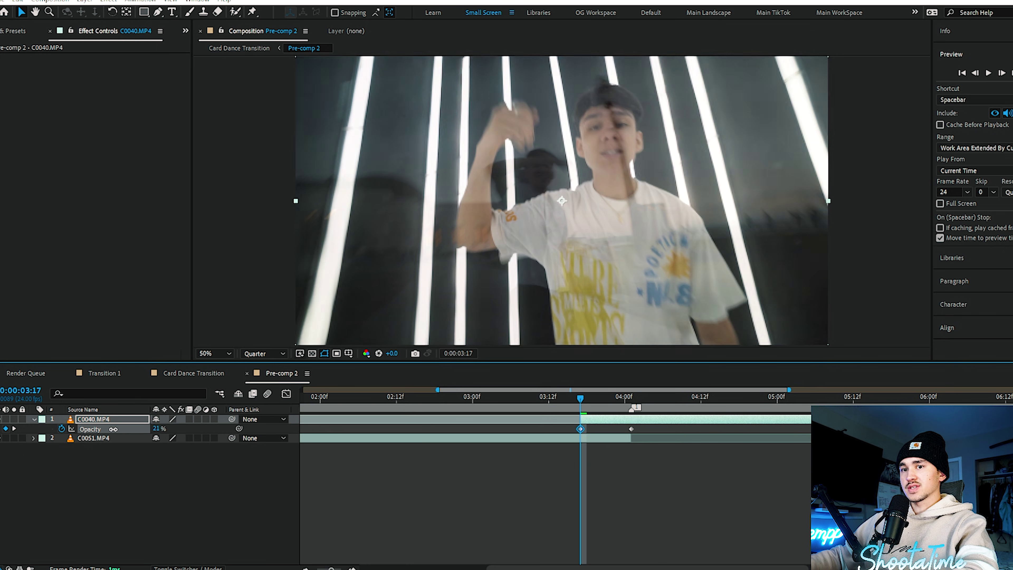
{"action": "left_click", "coordinate": [480, 497]}
{"action": "left_click", "coordinate": [586, 397]}
{"action": "left_click_drag", "start_coordinate": [588, 399], "coordinate": [632, 399]}
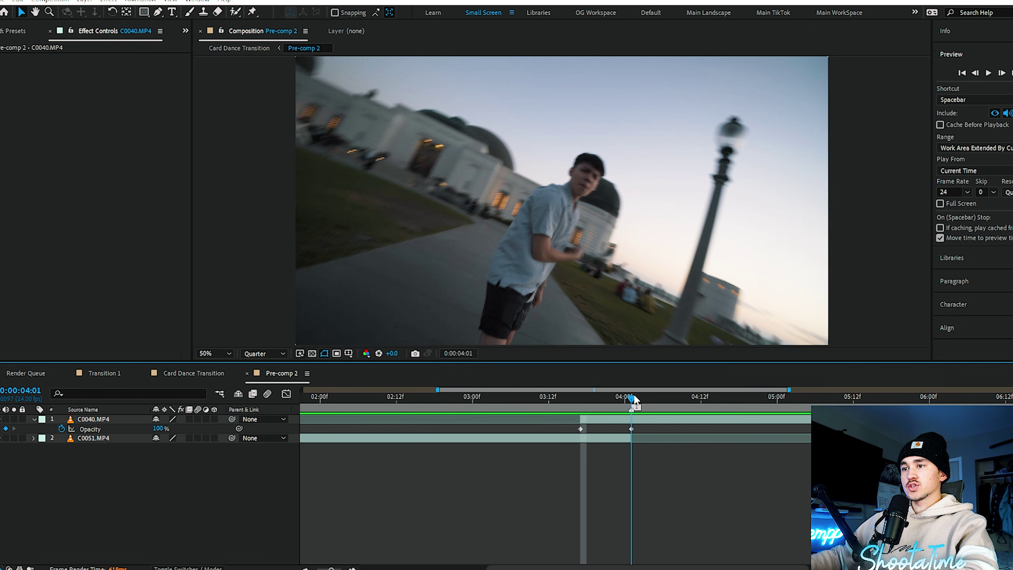
Apply the Warp effect to Adjustment Layer 3 with Warp Style set to FishEye
{"action": "left_click", "coordinate": [193, 374]}
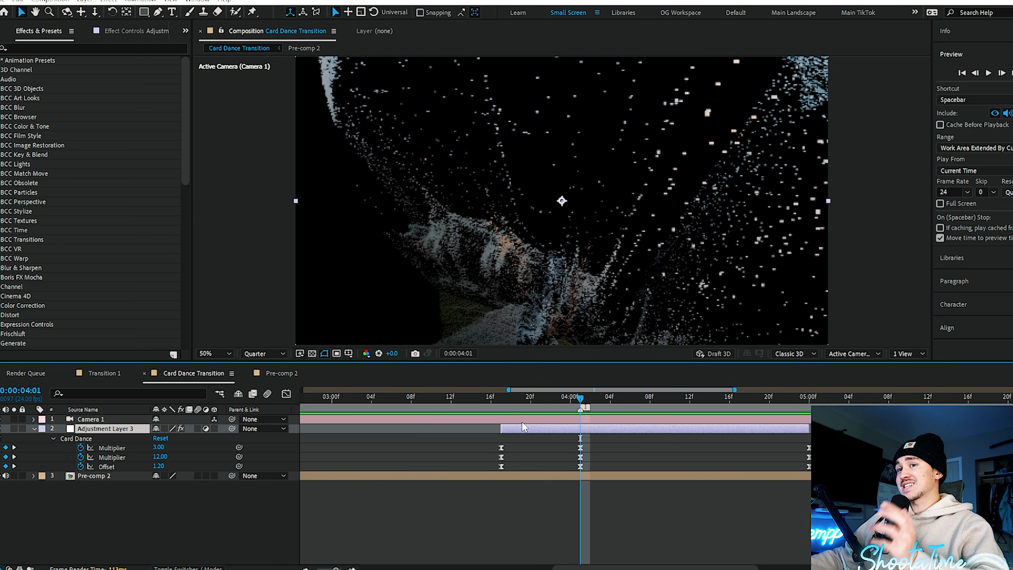
{"action": "left_click", "coordinate": [35, 47]}
{"action": "type", "text": "wa"}
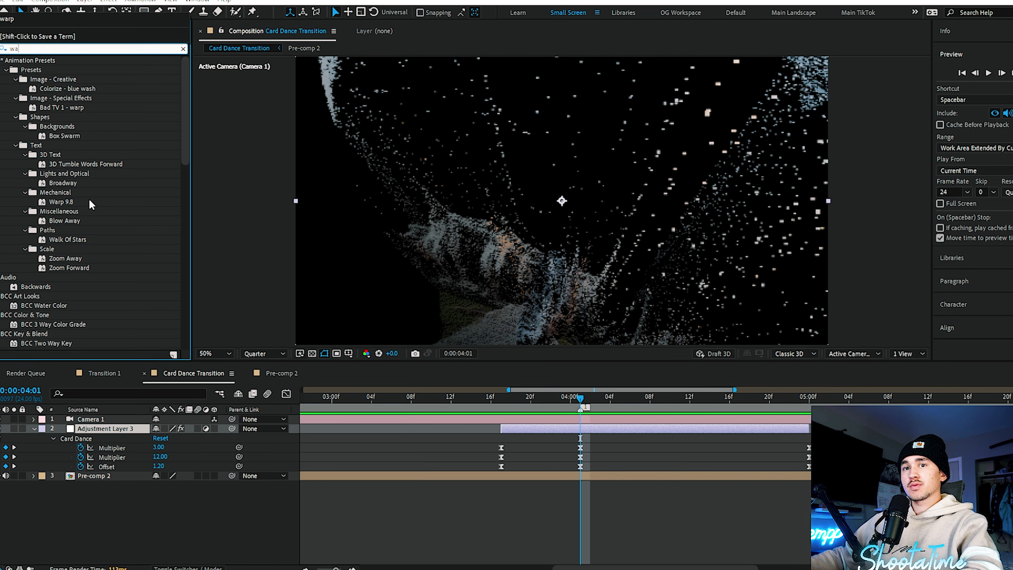
{"action": "scroll", "coordinate": [80, 208], "scroll_direction": "down", "scroll_amount": 3}
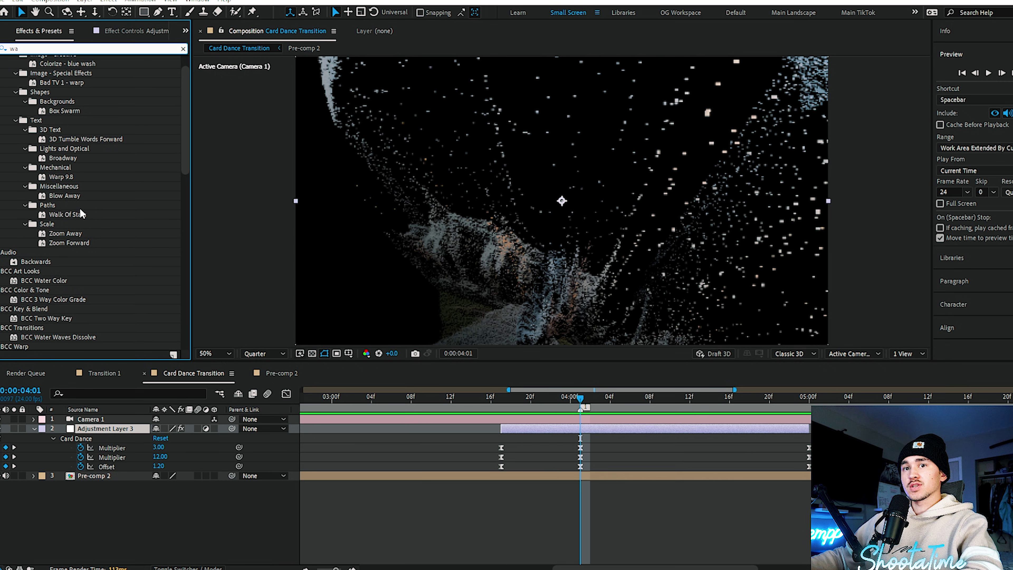
{"action": "scroll", "coordinate": [80, 267], "scroll_direction": "down", "scroll_amount": 4}
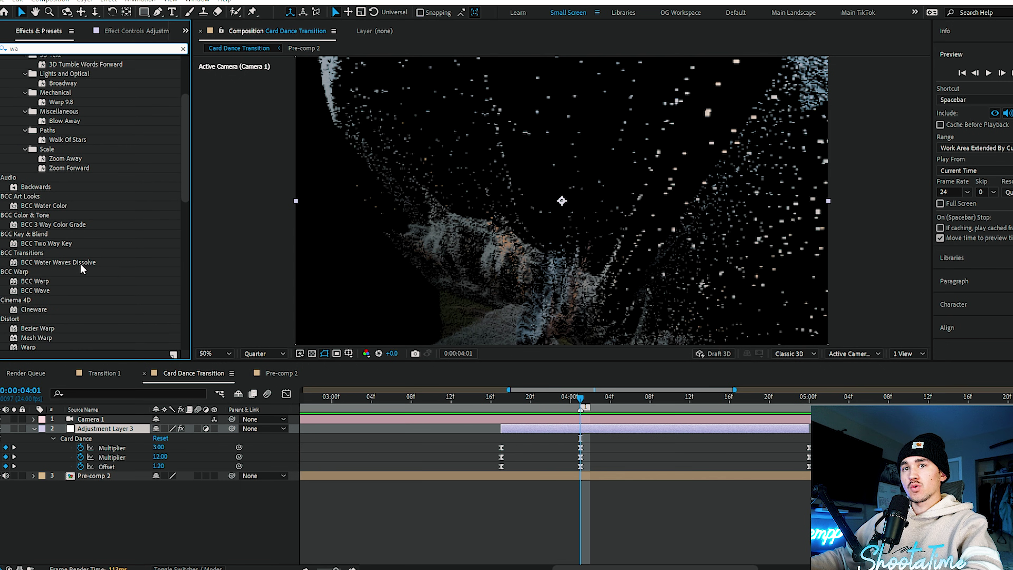
{"action": "left_click_drag", "start_coordinate": [26, 272], "coordinate": [573, 432]}
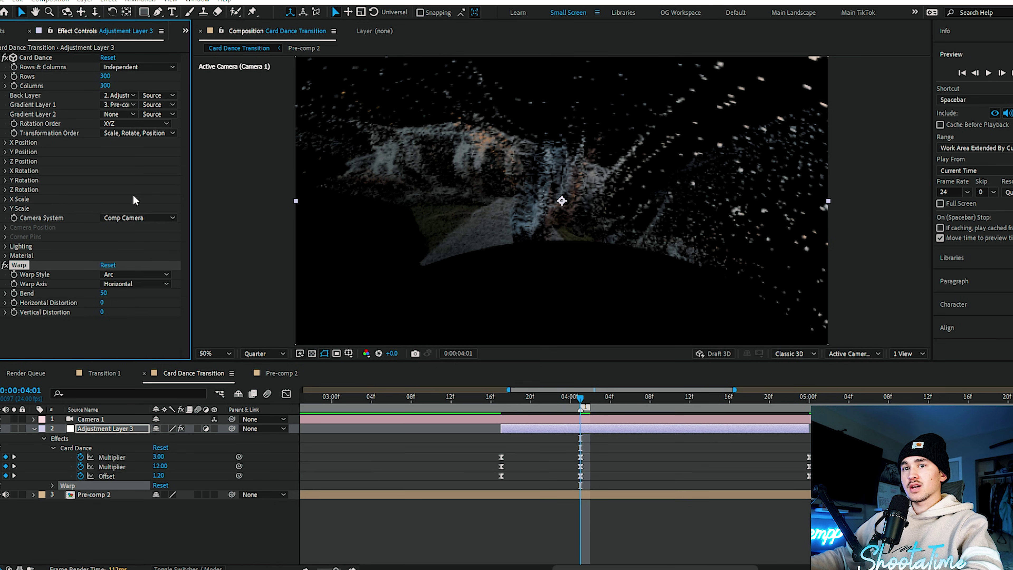
{"action": "left_click", "coordinate": [161, 275]}
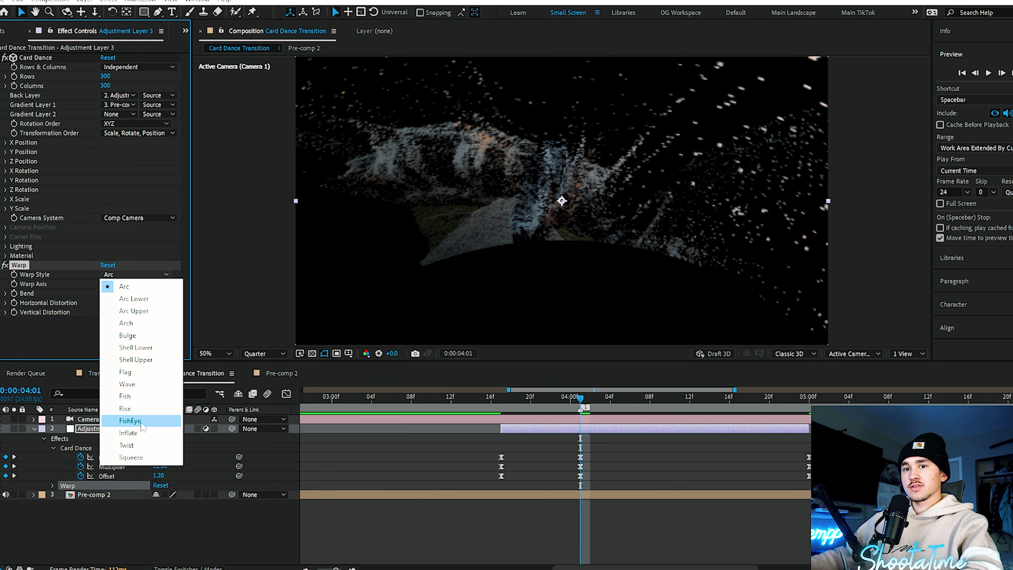
{"action": "left_click", "coordinate": [120, 422]}
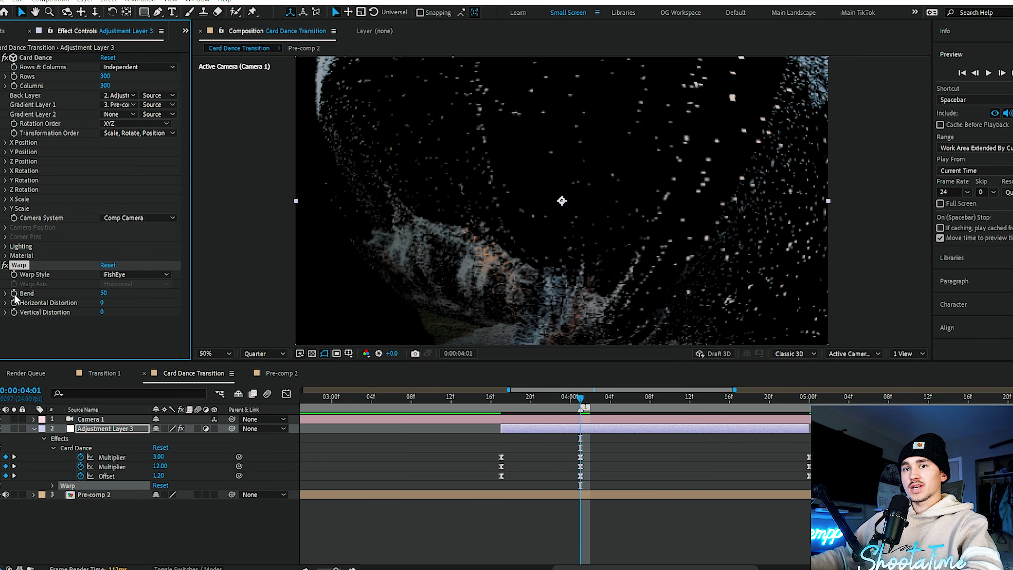
Keyframe Bend at -100 at 04:01 and 0 at 03:17 and 05:00, then preview
{"action": "left_click_drag", "start_coordinate": [99, 293], "coordinate": [58, 293]}
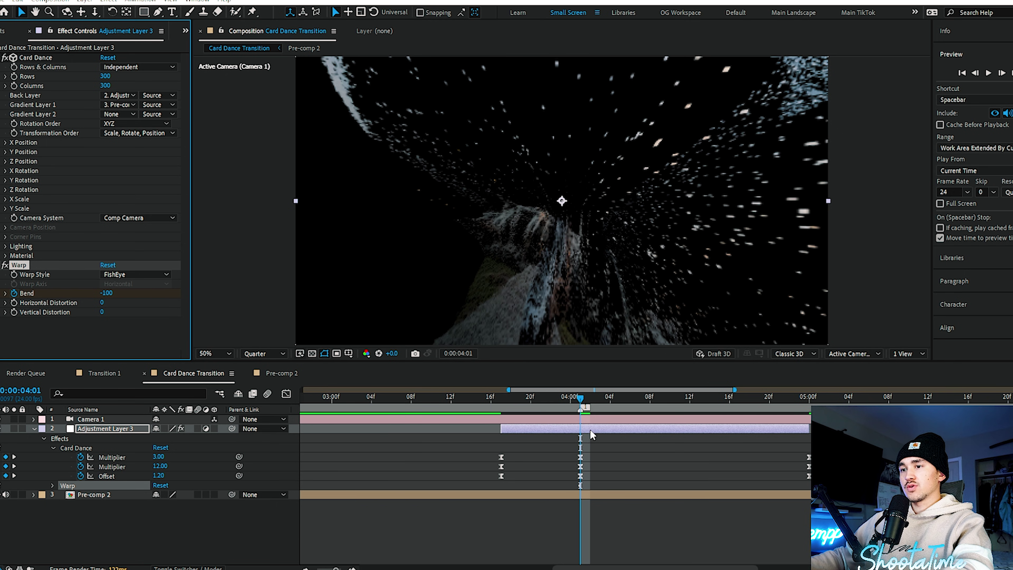
{"action": "key", "text": "u"}
{"action": "key", "text": "u"}
{"action": "left_click_drag", "start_coordinate": [578, 406], "coordinate": [502, 404]}
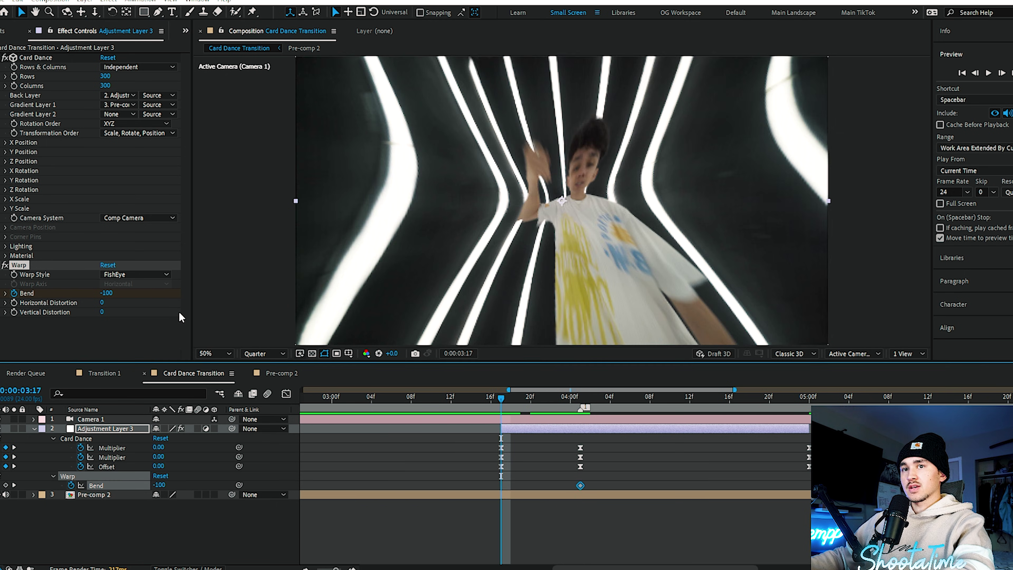
{"action": "left_click", "coordinate": [806, 407]}
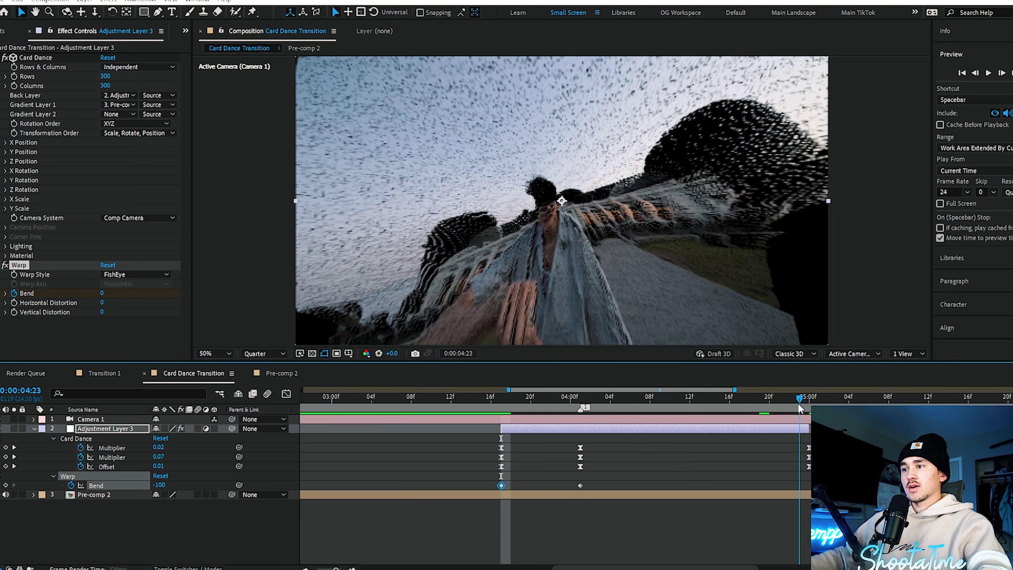
{"action": "type", "text": "0"}
{"action": "key", "text": "Return"}
{"action": "left_click_drag", "start_coordinate": [491, 493], "coordinate": [484, 495]}
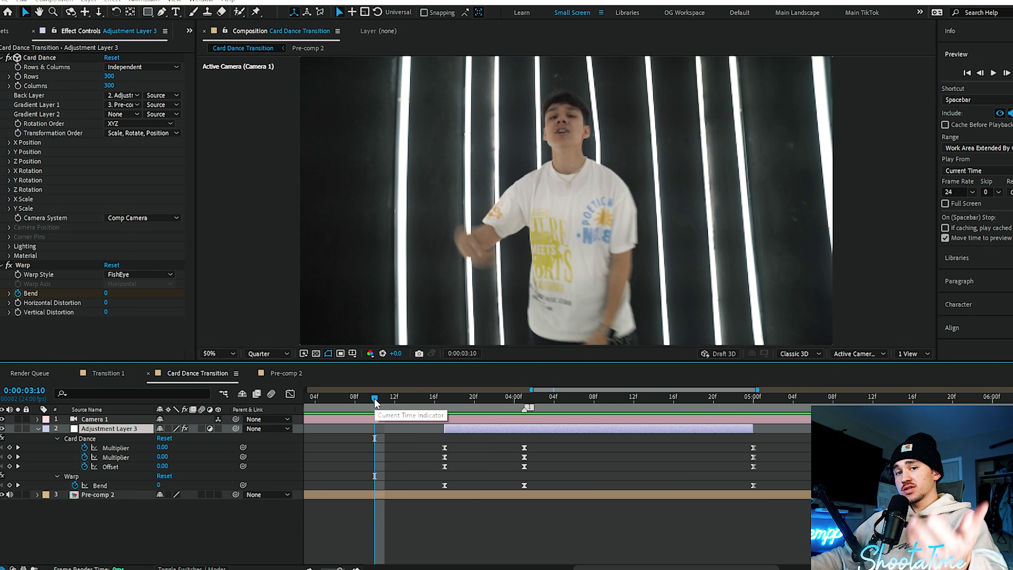
{"action": "key", "text": "space"}
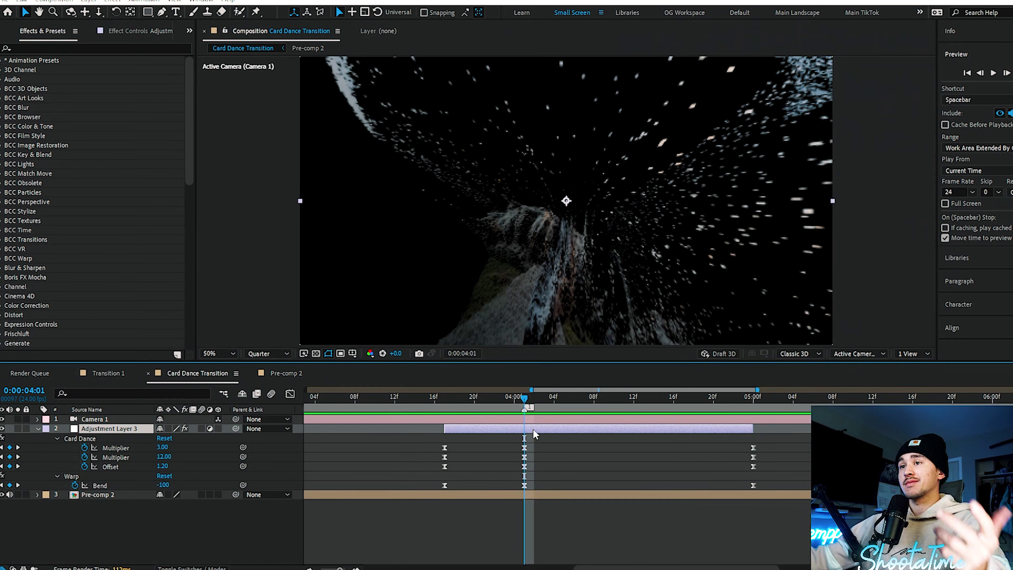
Add Deep Glow to Adjustment Layer 3, keying Exposure 0.00 at 3:17 and 1.00 at 4:01
{"action": "left_click", "coordinate": [37, 48]}
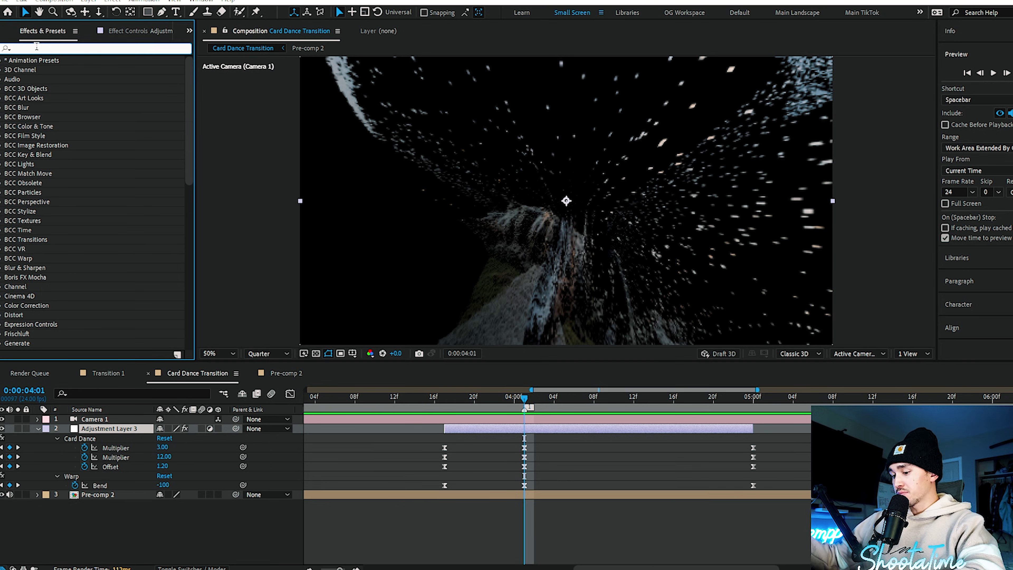
{"action": "type", "text": "deep"}
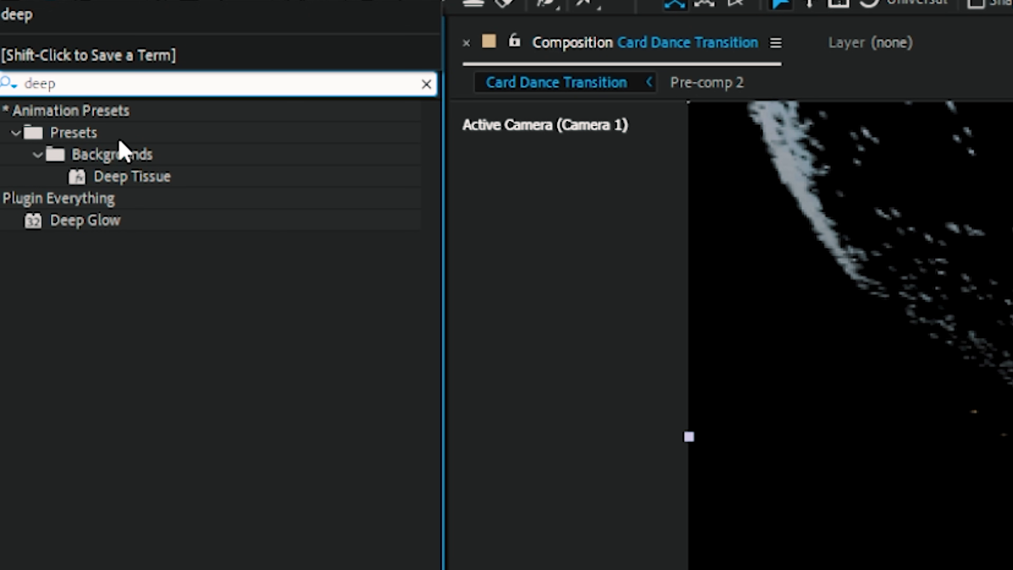
{"action": "left_click_drag", "start_coordinate": [99, 221], "coordinate": [1012, 569]}
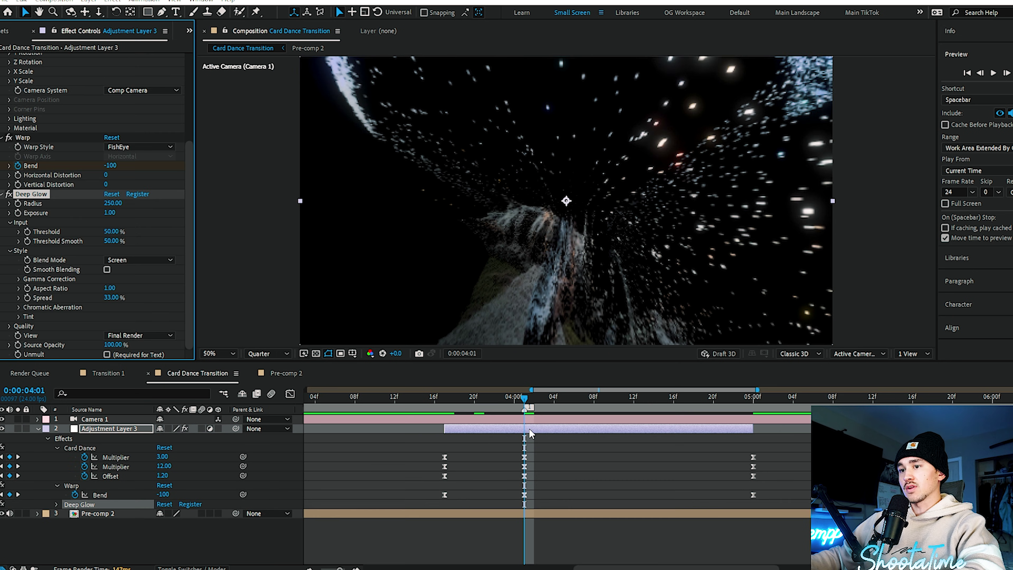
{"action": "left_click", "coordinate": [18, 212]}
{"action": "key", "text": "u"}
{"action": "key", "text": "j"}
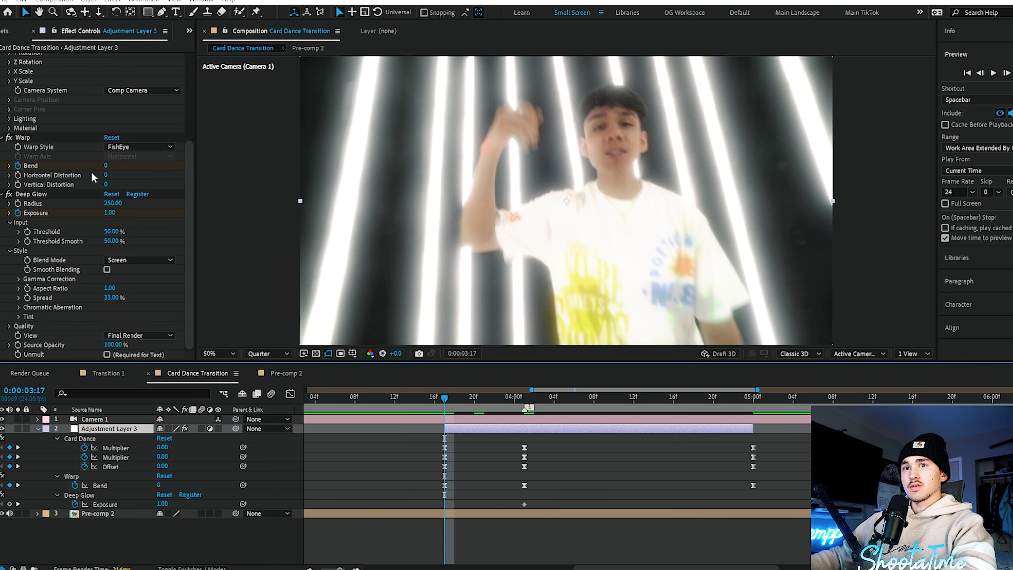
{"action": "left_click", "coordinate": [110, 213]}
{"action": "type", "text": "0"}
{"action": "key", "text": "Return"}
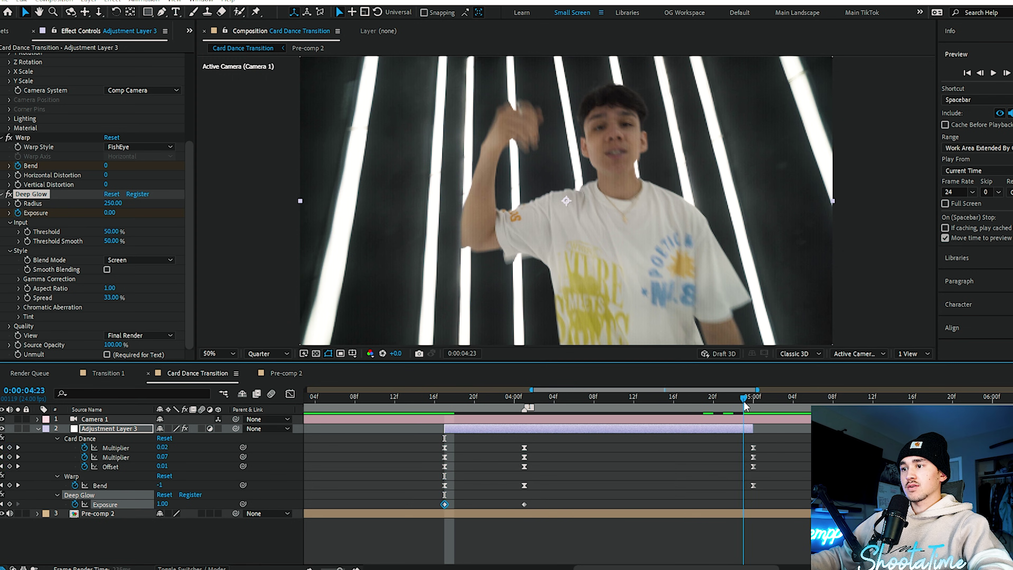
{"action": "left_click", "coordinate": [752, 401]}
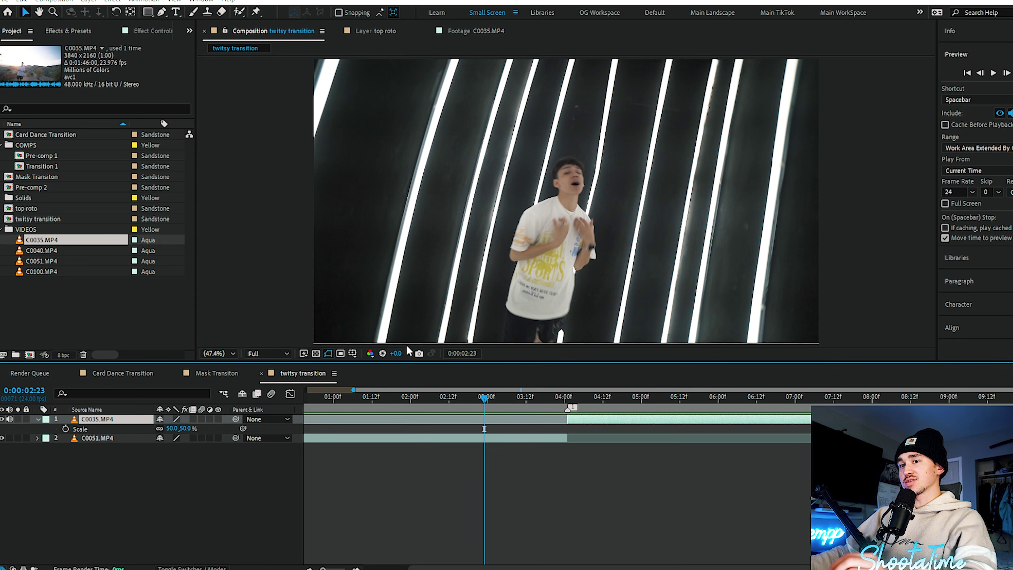
Drag C0035.MP4's in point earlier to about 3:07 and split it into two layers at 4:01
{"action": "left_click_drag", "start_coordinate": [491, 401], "coordinate": [468, 394]}
{"action": "scroll", "coordinate": [718, 504], "scroll_direction": "up", "scroll_amount": 2}
{"action": "key", "text": "h"}
{"action": "key", "text": "v"}
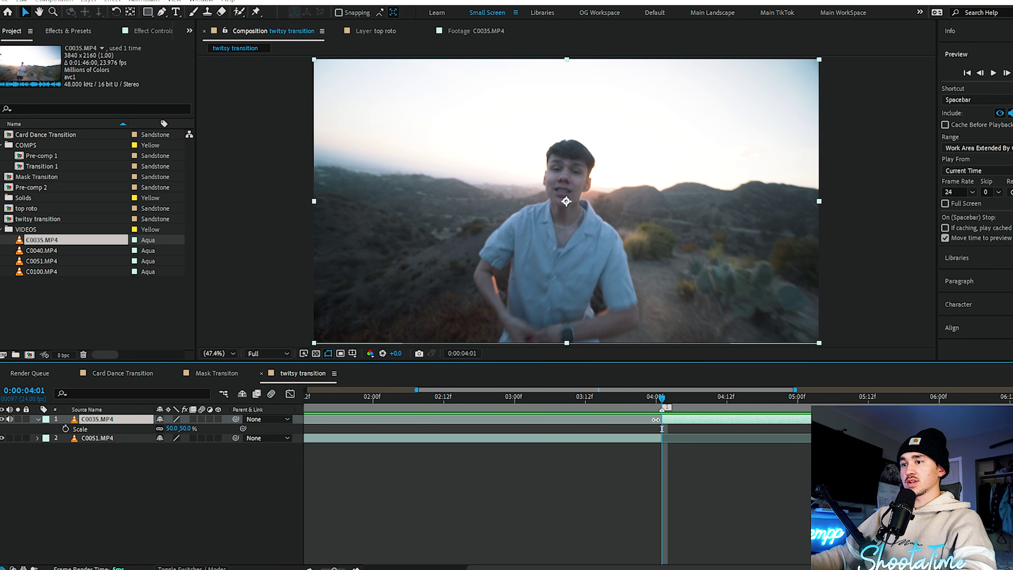
{"action": "scroll", "coordinate": [659, 419], "scroll_direction": "right", "scroll_amount": 2}
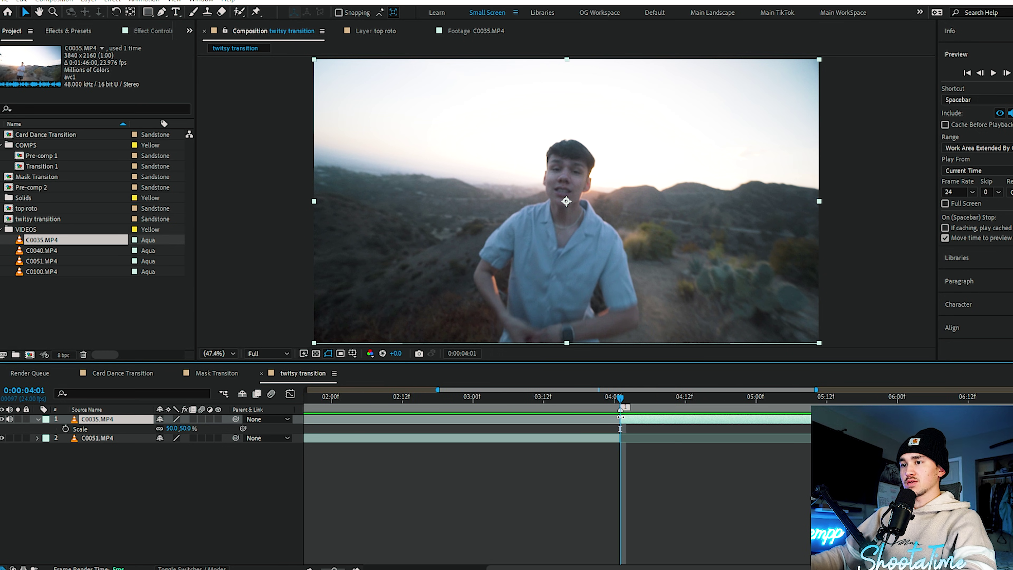
{"action": "left_click_drag", "start_coordinate": [604, 418], "coordinate": [528, 418]}
{"action": "left_click", "coordinate": [514, 396]}
{"action": "left_click", "coordinate": [614, 399]}
{"action": "key", "text": "ctrl+shift+d"}
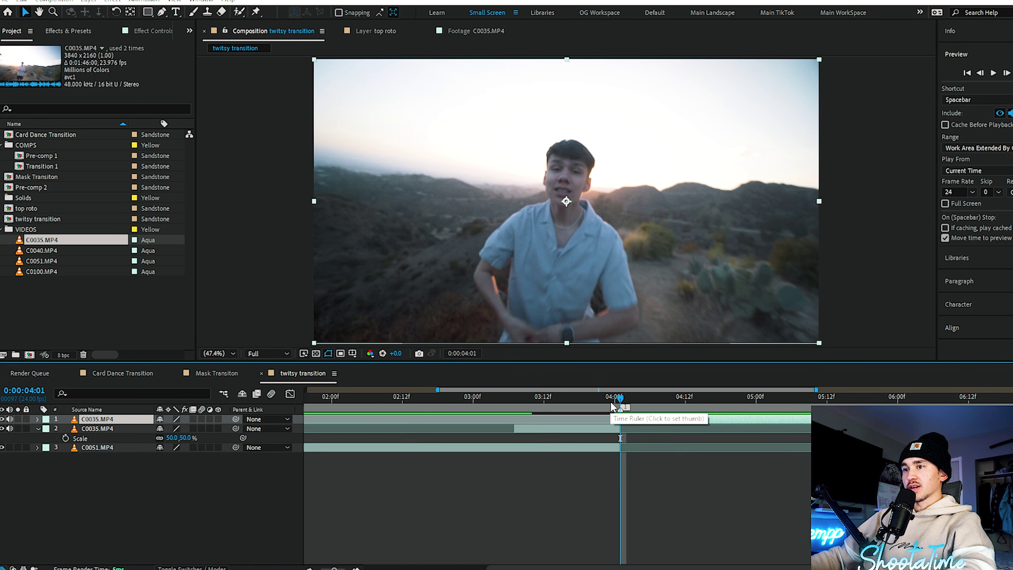
Add a null object layer trimmed to start at 3:07
{"action": "left_click", "coordinate": [511, 406]}
{"action": "right_click", "coordinate": [501, 490]}
{"action": "mouse_move", "coordinate": [534, 355]}
{"action": "left_click", "coordinate": [675, 420]}
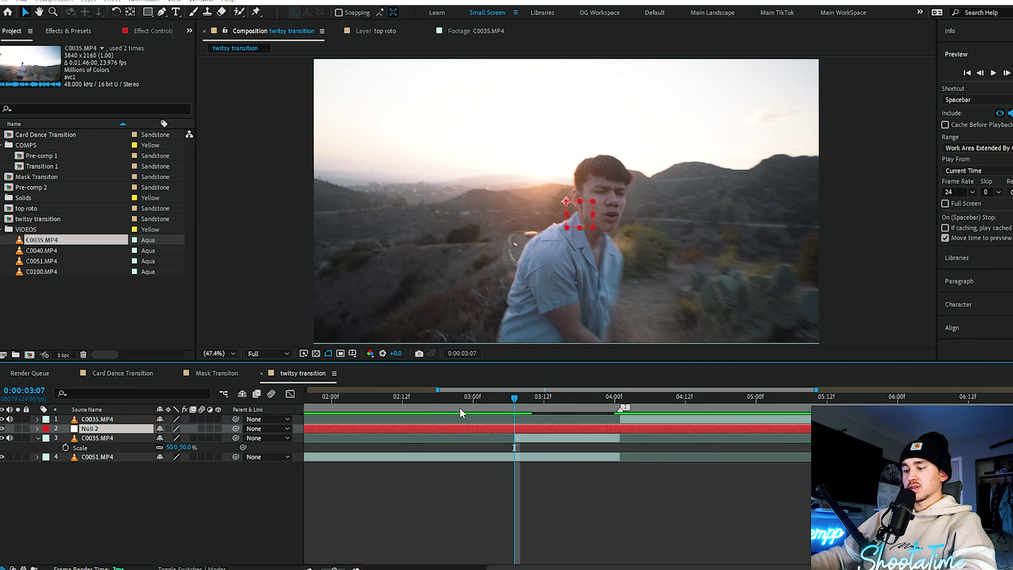
{"action": "key", "text": "ctrl+shift+d"}
{"action": "left_click", "coordinate": [475, 439]}
{"action": "key", "text": "Delete"}
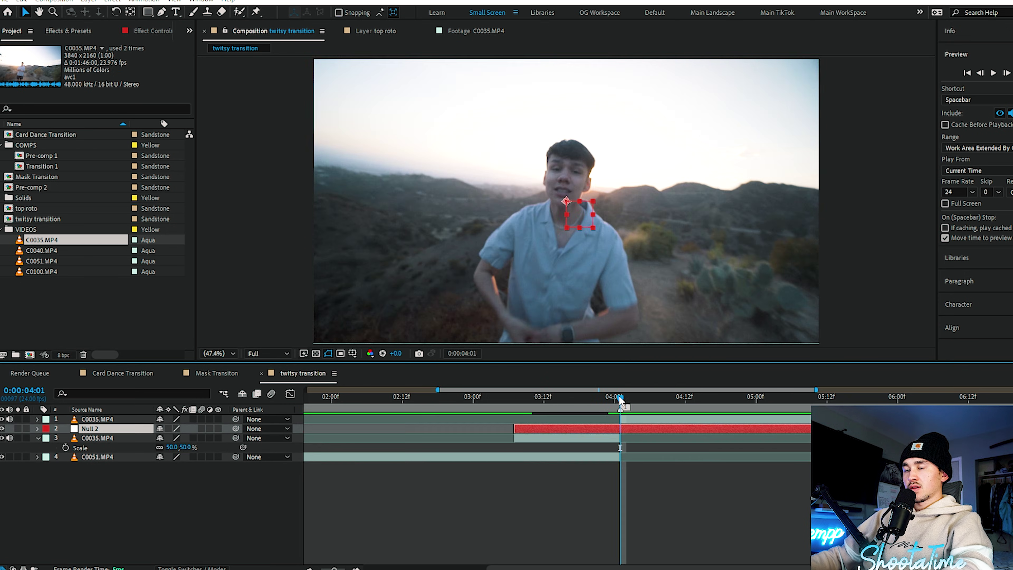
Pre-compose the null and the early C0035.MP4 part, naming the new comp 'subject only'
{"action": "left_click", "coordinate": [536, 438]}
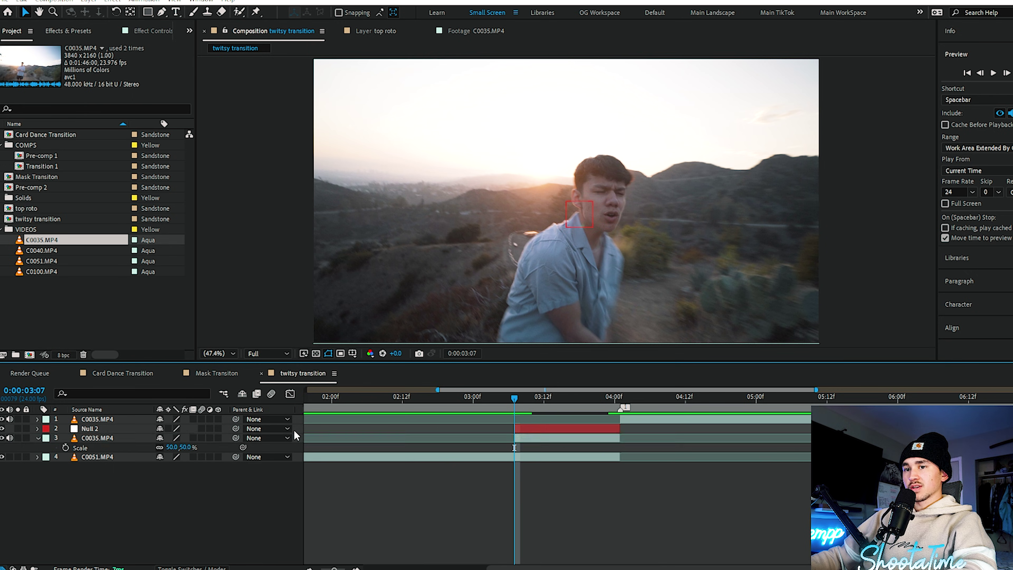
{"action": "left_click", "coordinate": [297, 429], "text": "ctrl"}
{"action": "right_click", "coordinate": [524, 439]}
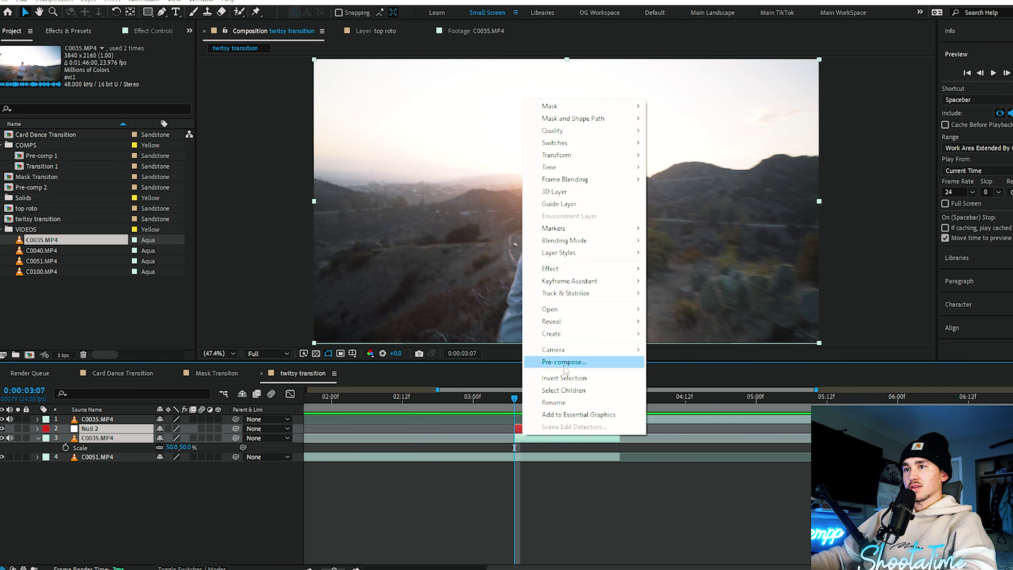
{"action": "left_click", "coordinate": [563, 362]}
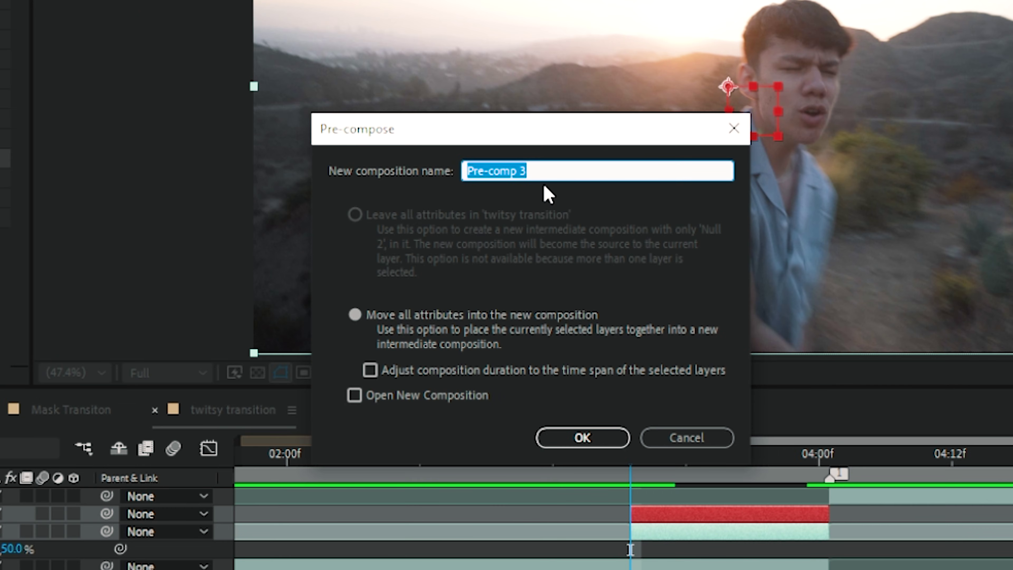
{"action": "key", "text": "BackSpace"}
{"action": "type", "text": "subject only"}
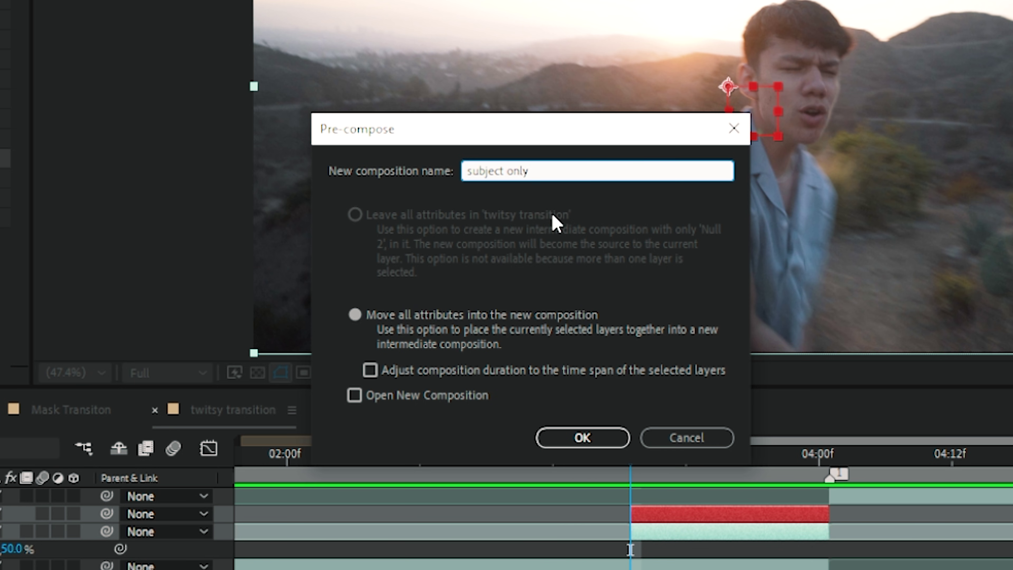
Create the 'subject only' pre-comp, preview the transition, and make the layer 3D at 3:07
{"action": "key", "text": "Return"}
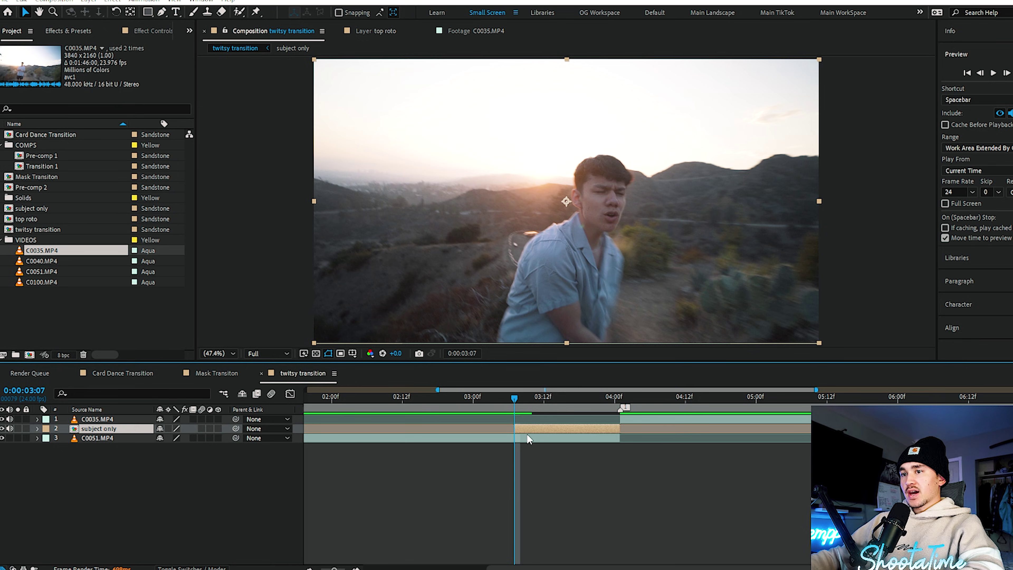
{"action": "left_click", "coordinate": [244, 16]}
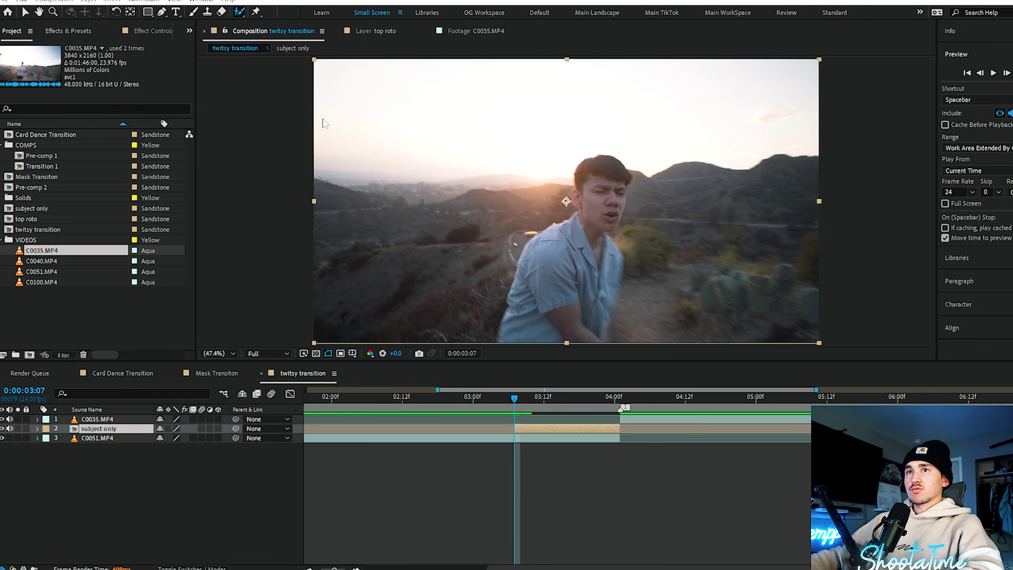
{"action": "double_click", "coordinate": [534, 430]}
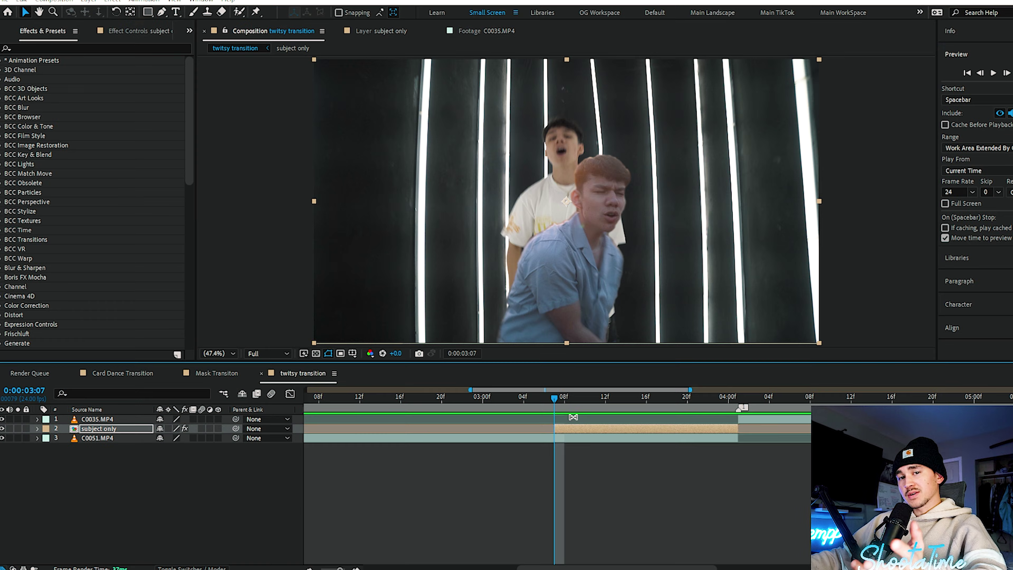
{"action": "key", "text": "space"}
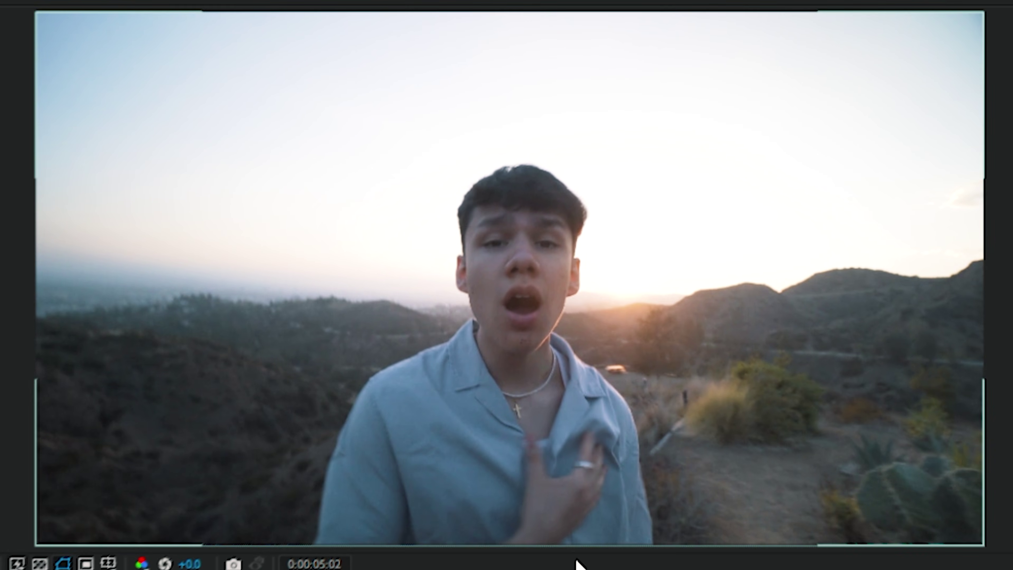
{"action": "key", "text": "space"}
{"action": "left_click", "coordinate": [493, 397]}
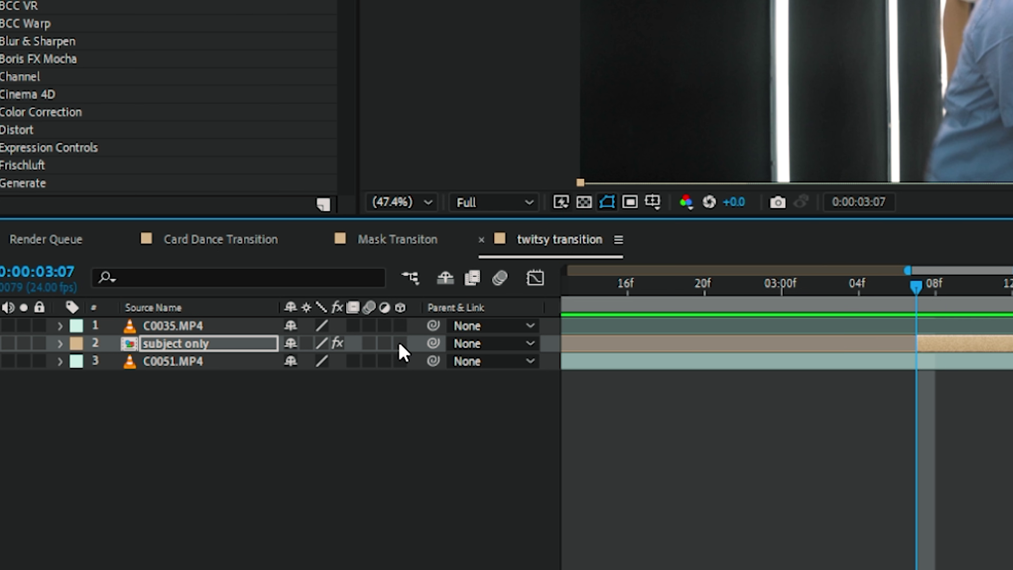
{"action": "left_click", "coordinate": [218, 429]}
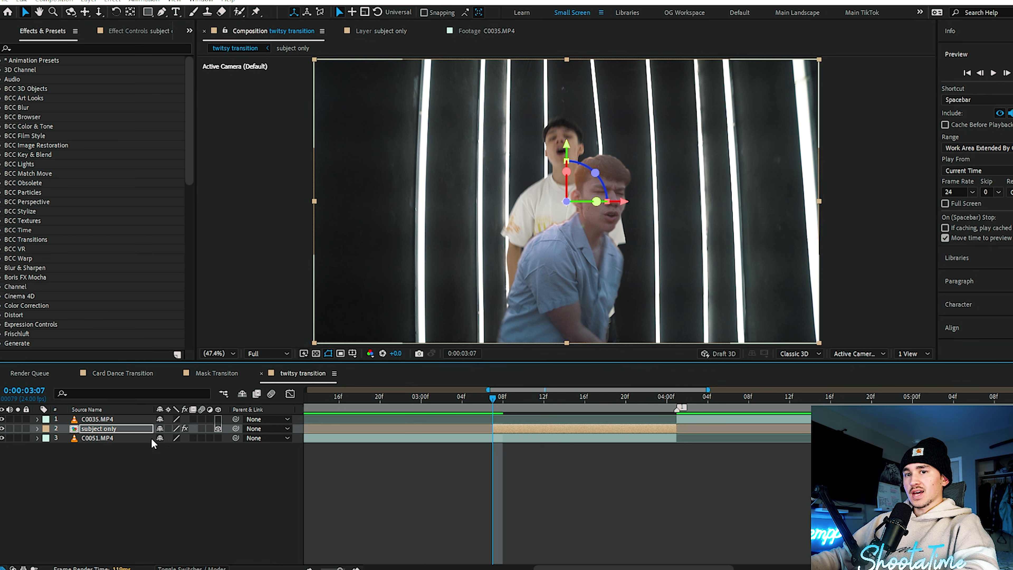
Keyframe Position and Scale at 3:07, shrinking the subject to 25% and pushing it toward the bottom
{"action": "key", "text": "s"}
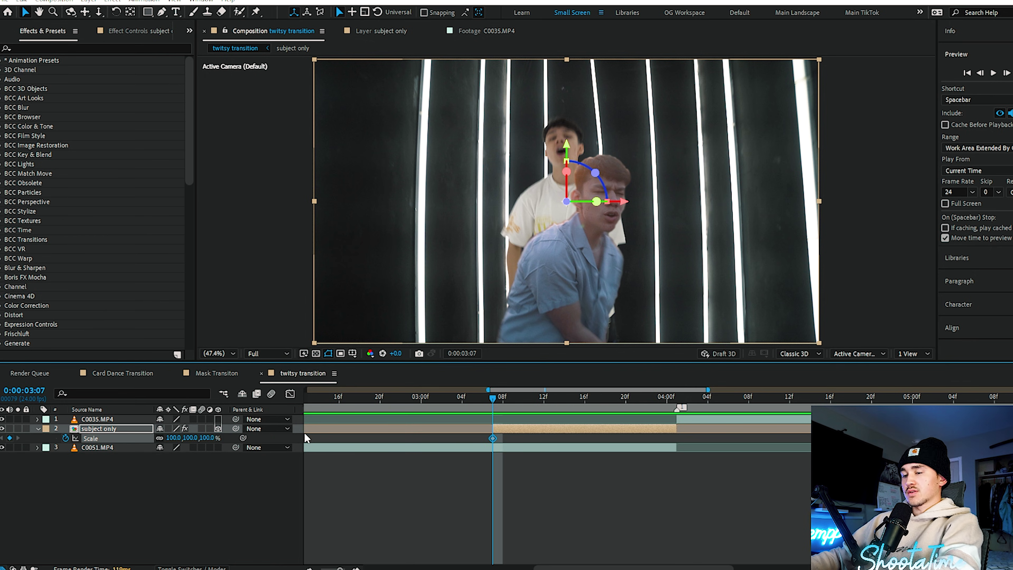
{"action": "key", "text": "p"}
{"action": "left_click", "coordinate": [66, 438]}
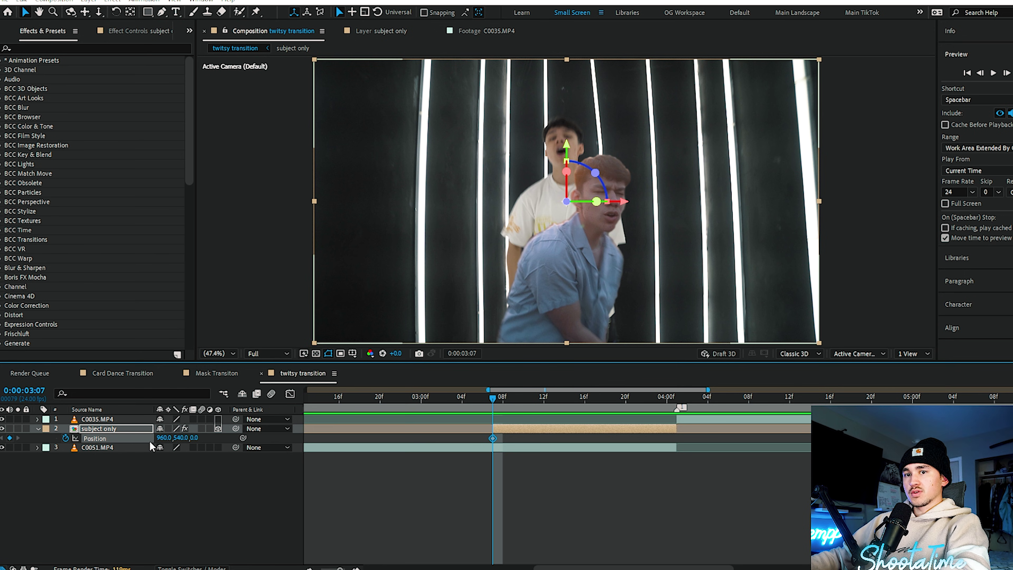
{"action": "key", "text": "alt+shift+s"}
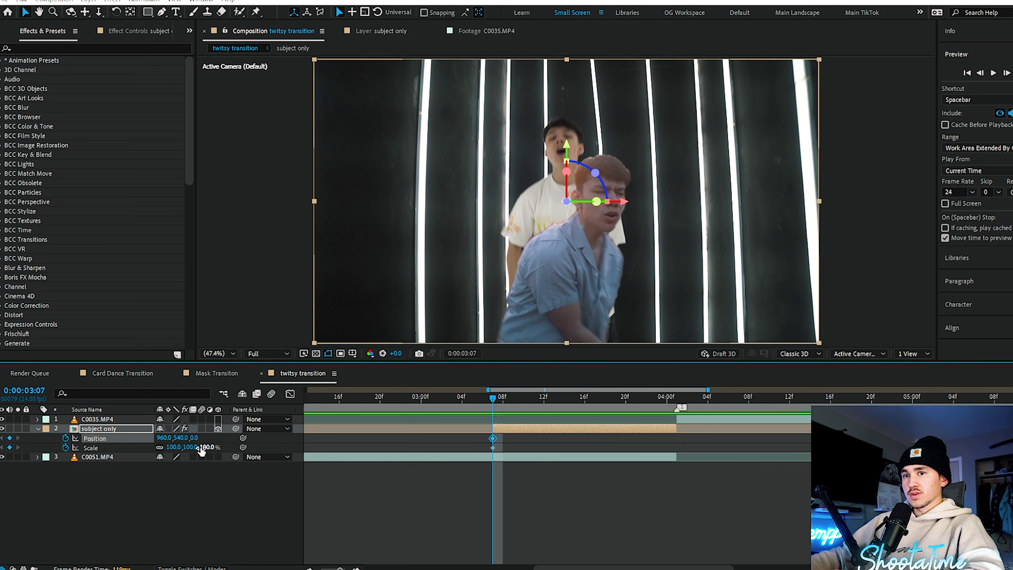
{"action": "type", "text": "25"}
{"action": "key", "text": "Return"}
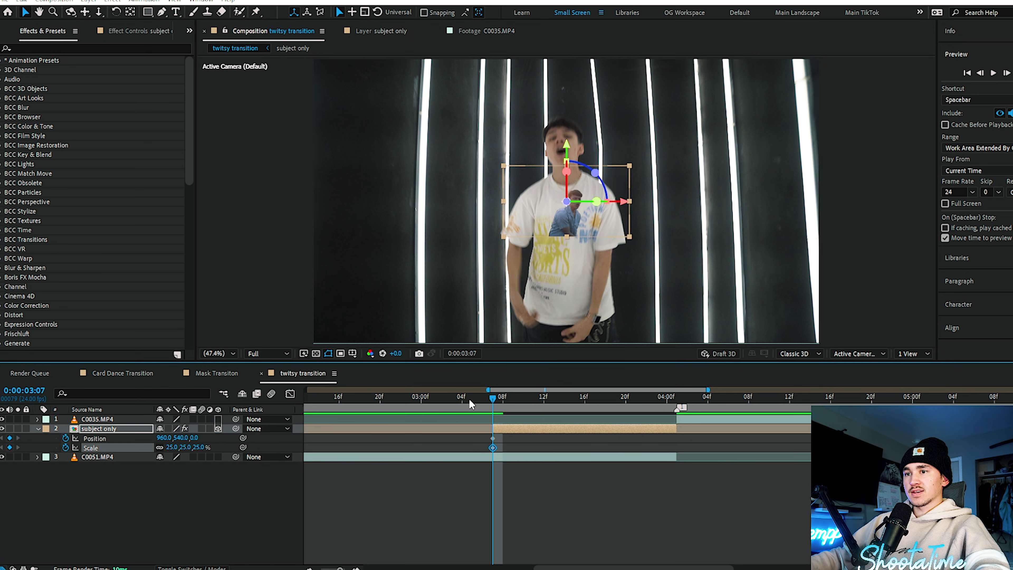
{"action": "left_click_drag", "start_coordinate": [181, 440], "coordinate": [605, 400]}
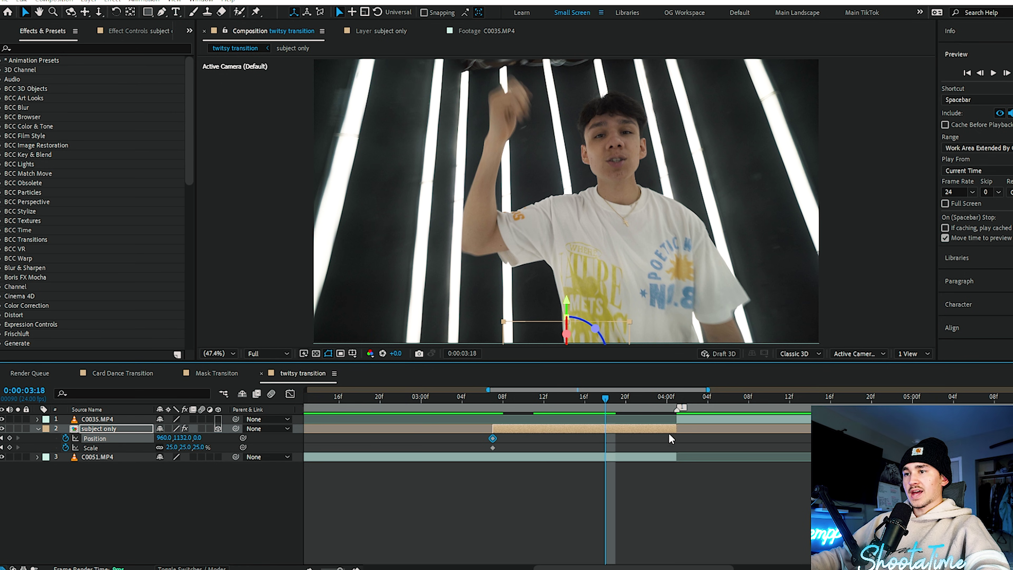
At 3:18 set Scale to 75% and Position Y to 540 to bring the subject back to centre
{"action": "left_click", "coordinate": [198, 447]}
{"action": "type", "text": "75"}
{"action": "key", "text": "Return"}
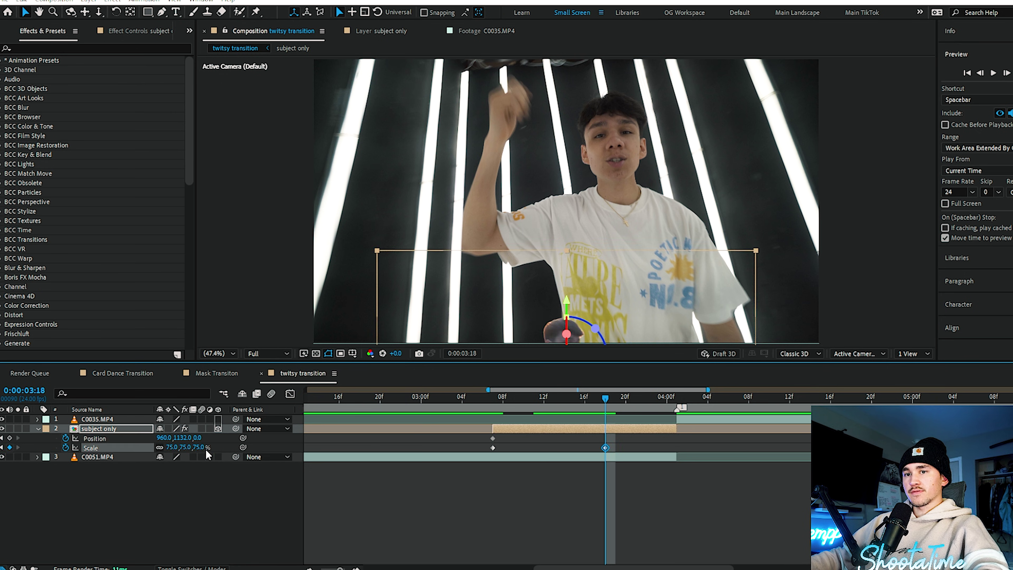
{"action": "left_click", "coordinate": [183, 438]}
{"action": "type", "text": "540"}
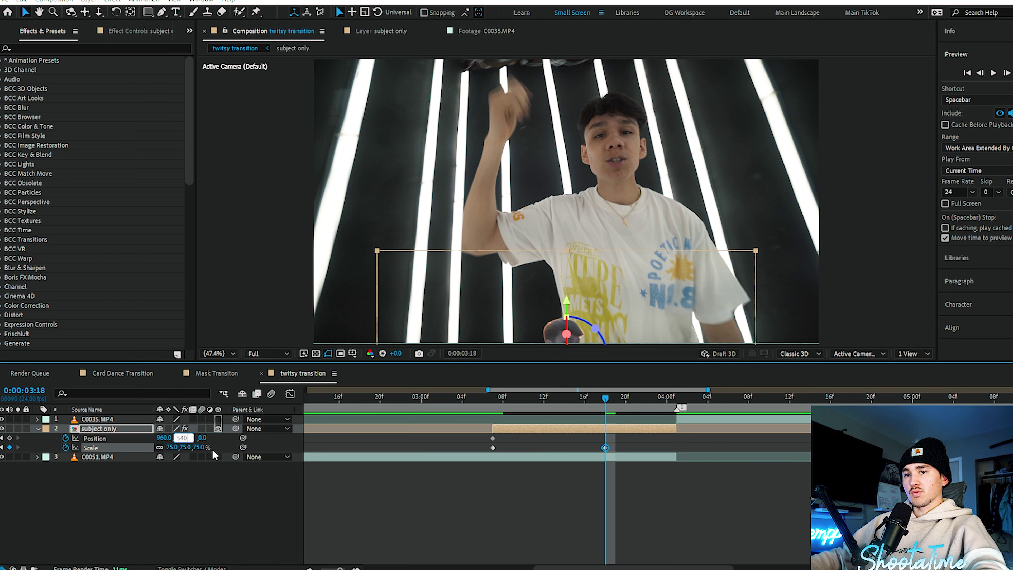
{"action": "key", "text": "Return"}
At 4:00 restore Scale to 100%, then Easy Ease both Position keyframes
{"action": "left_click", "coordinate": [671, 398]}
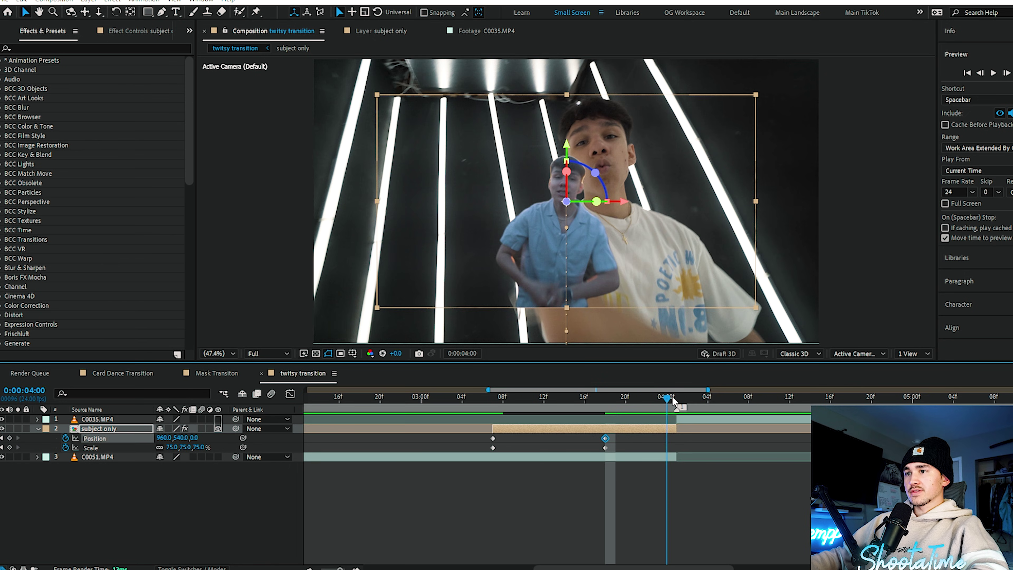
{"action": "left_click", "coordinate": [198, 447]}
{"action": "type", "text": "100"}
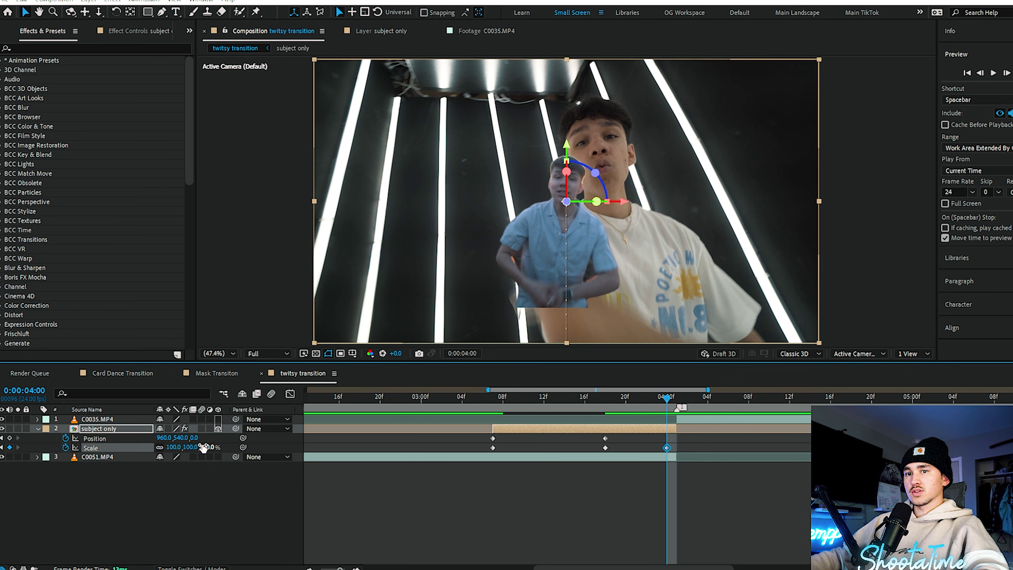
{"action": "key", "text": "Return"}
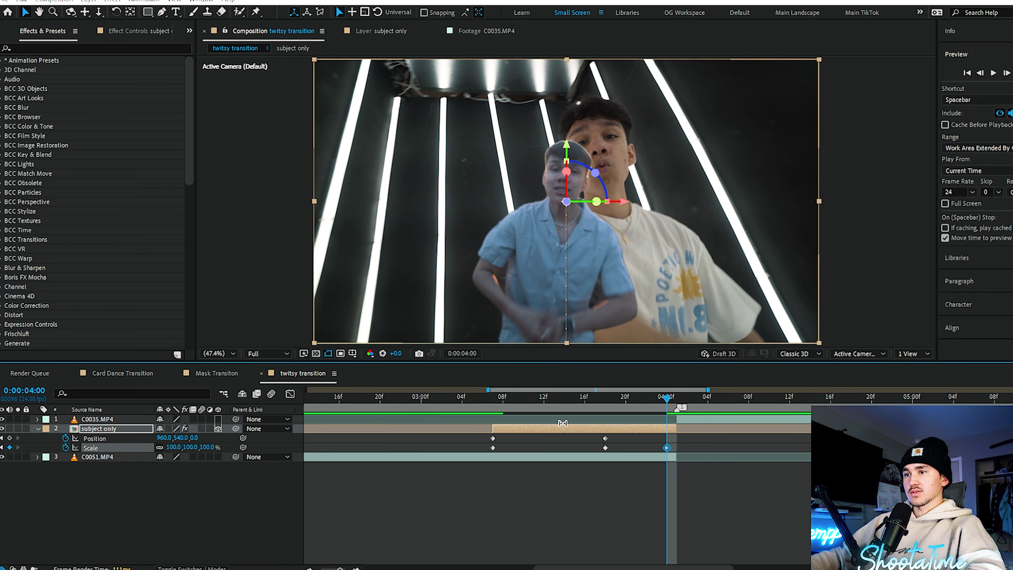
{"action": "left_click_drag", "start_coordinate": [613, 438], "coordinate": [474, 446]}
{"action": "key", "text": "F9"}
In the Graph Editor's speed graph, lengthen the Position ease into the last keyframe
{"action": "left_click", "coordinate": [290, 394]}
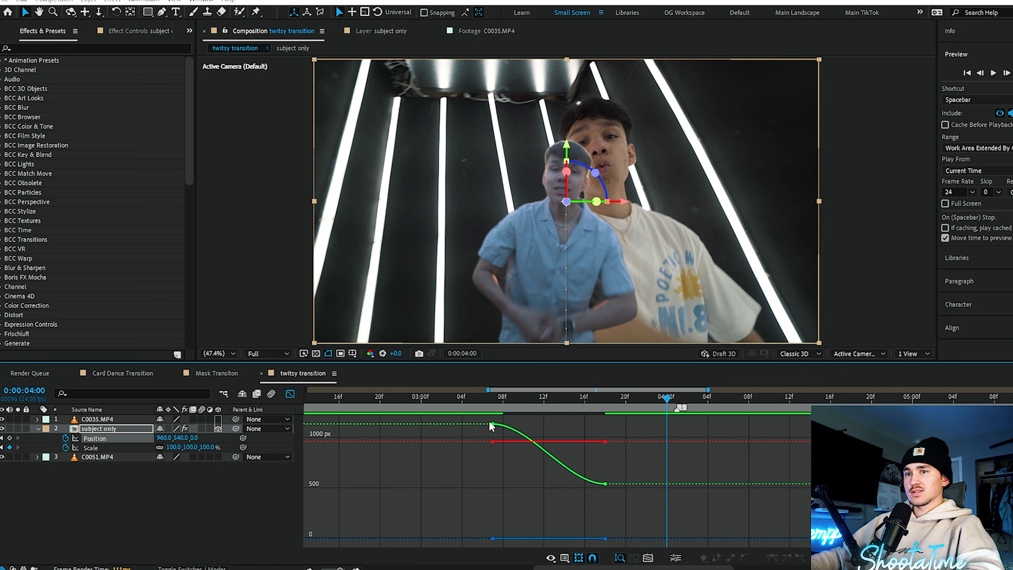
{"action": "right_click", "coordinate": [512, 467]}
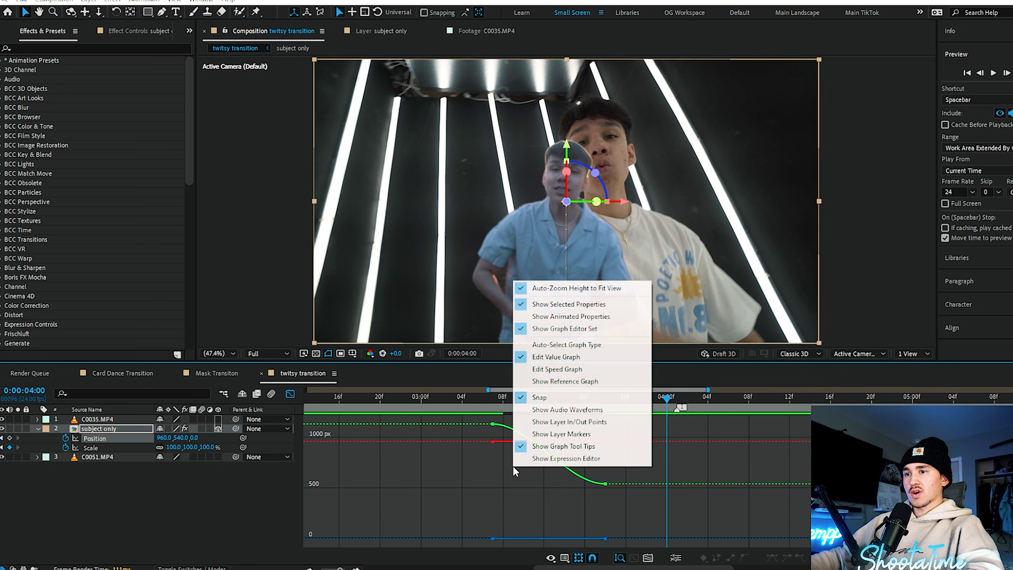
{"action": "left_click", "coordinate": [560, 370]}
{"action": "left_click", "coordinate": [493, 538], "text": "ctrl"}
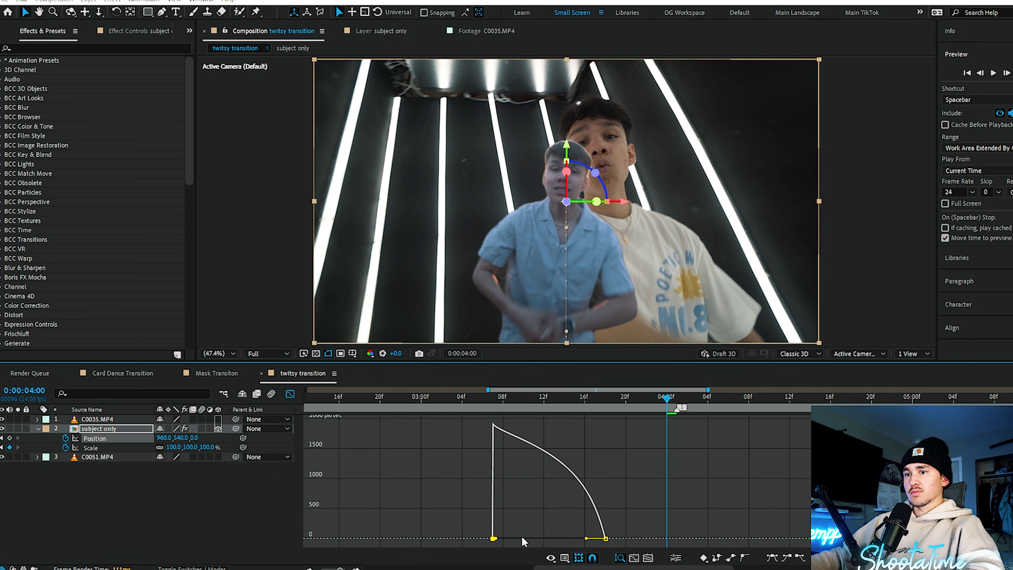
{"action": "left_click_drag", "start_coordinate": [586, 538], "coordinate": [519, 540]}
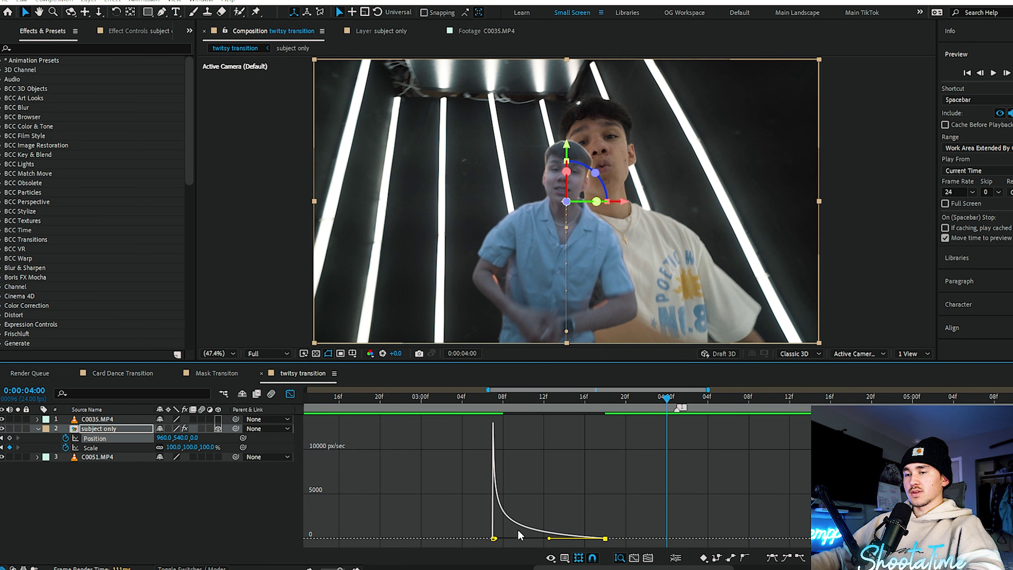
{"action": "left_click", "coordinate": [290, 395]}
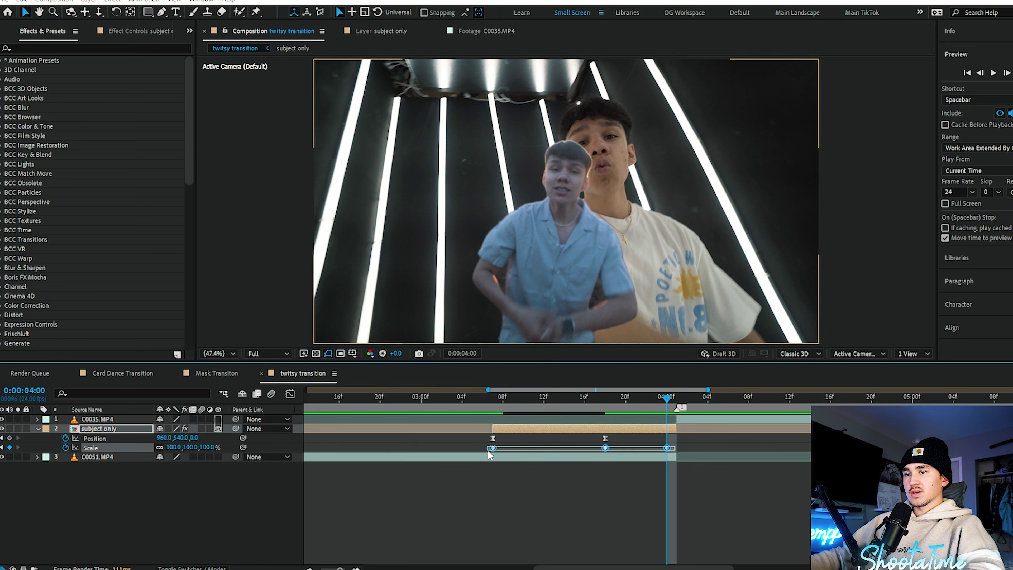
Shape the Scale speed curve to start fast and ease long, then enable motion blur on subject only
{"action": "left_click", "coordinate": [290, 395]}
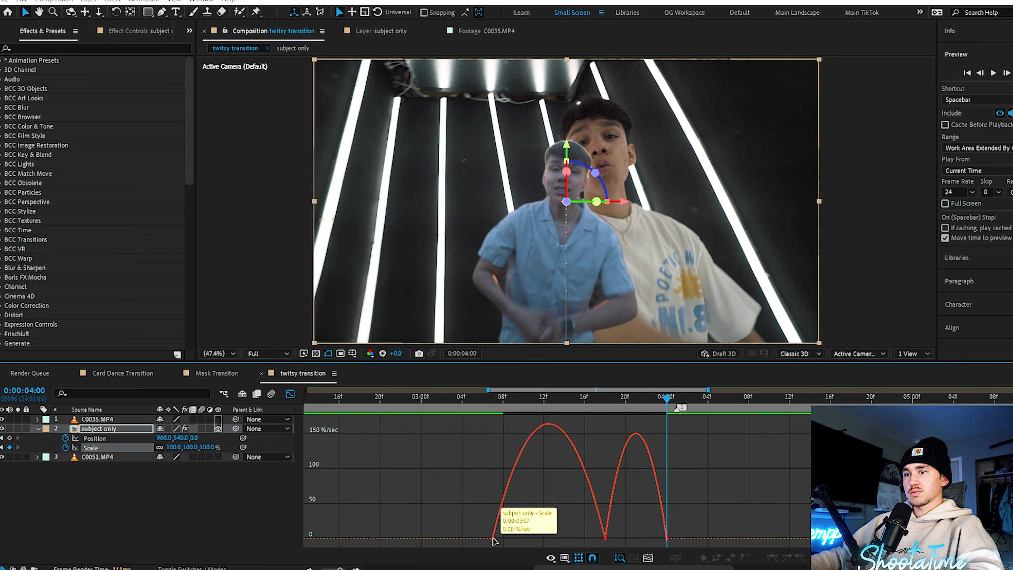
{"action": "double_click", "coordinate": [498, 540]}
{"action": "left_click_drag", "start_coordinate": [513, 541], "coordinate": [495, 541]}
{"action": "left_click_drag", "start_coordinate": [586, 538], "coordinate": [524, 542]}
{"action": "left_click_drag", "start_coordinate": [617, 539], "coordinate": [689, 535]}
{"action": "left_click_drag", "start_coordinate": [507, 411], "coordinate": [674, 398]}
{"action": "left_click", "coordinate": [290, 396]}
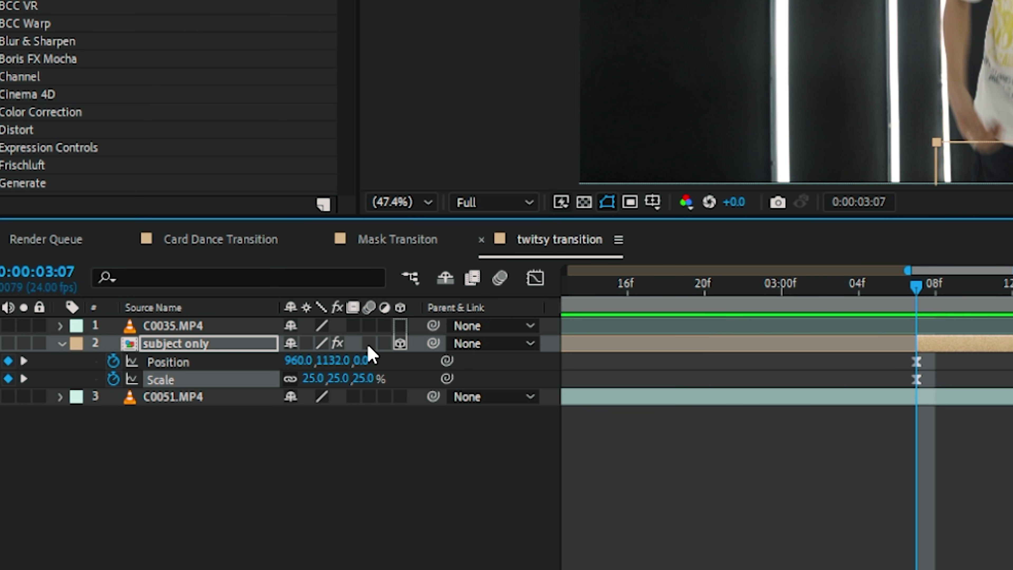
{"action": "left_click", "coordinate": [369, 343]}
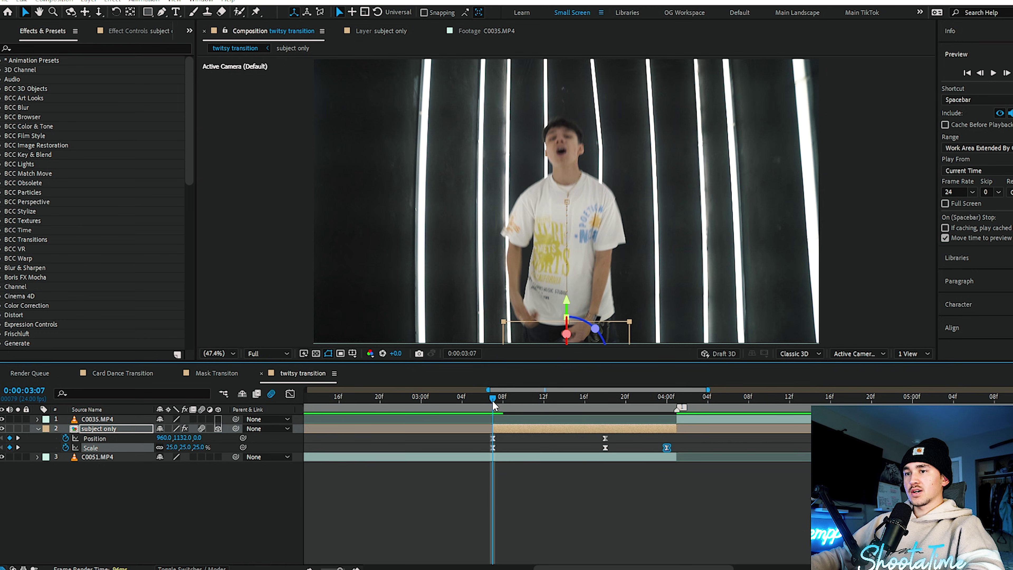
{"action": "key", "text": "u"}
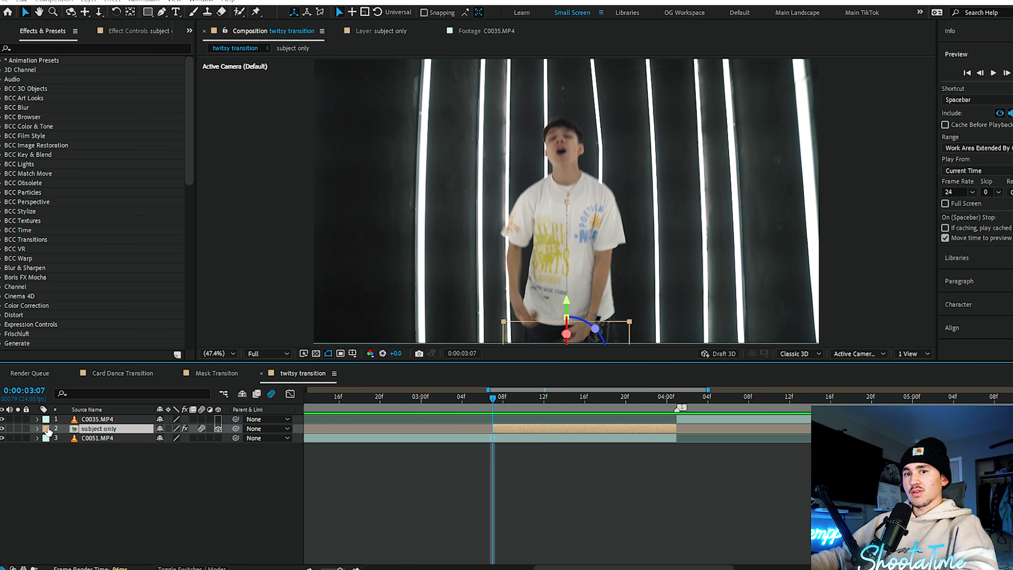
Keyframe Y Rotation at 0x at 3:07 and one full turn (1x) at 3:18
{"action": "left_click", "coordinate": [37, 428]}
{"action": "scroll", "coordinate": [116, 472], "scroll_direction": "down", "scroll_amount": 1}
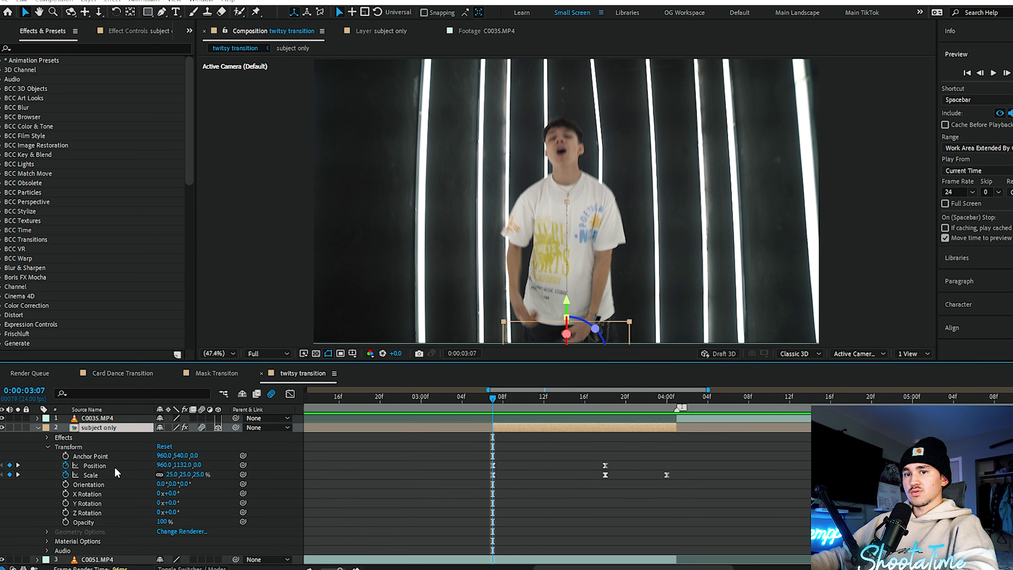
{"action": "left_click", "coordinate": [65, 504]}
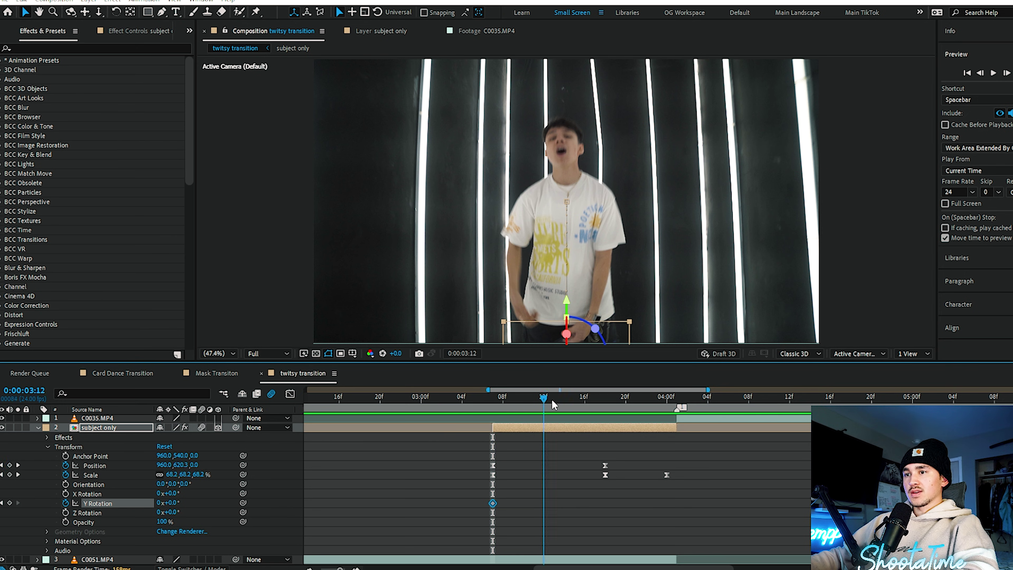
{"action": "left_click_drag", "start_coordinate": [547, 400], "coordinate": [605, 399]}
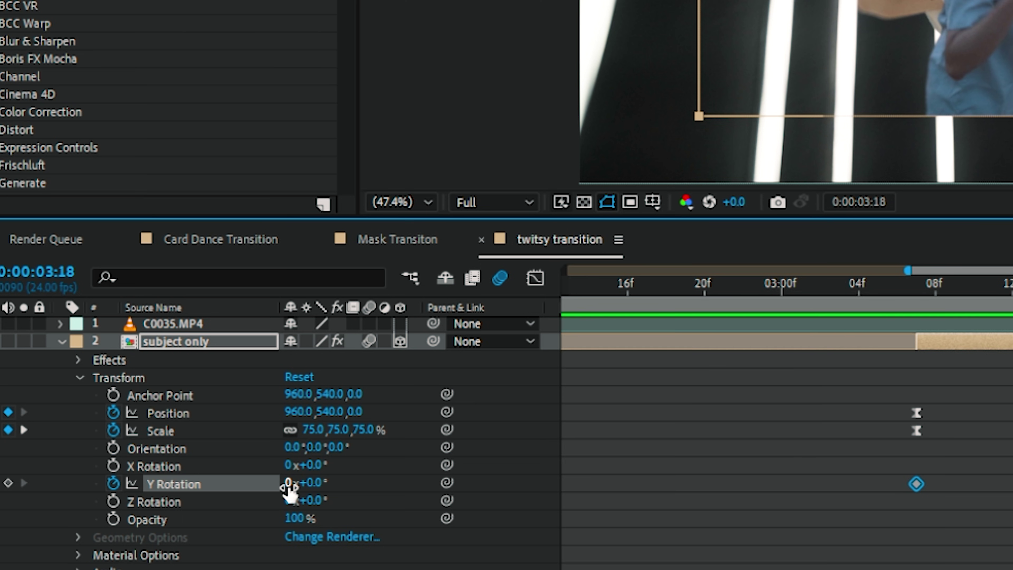
{"action": "left_click", "coordinate": [288, 483]}
{"action": "key", "text": "Return"}
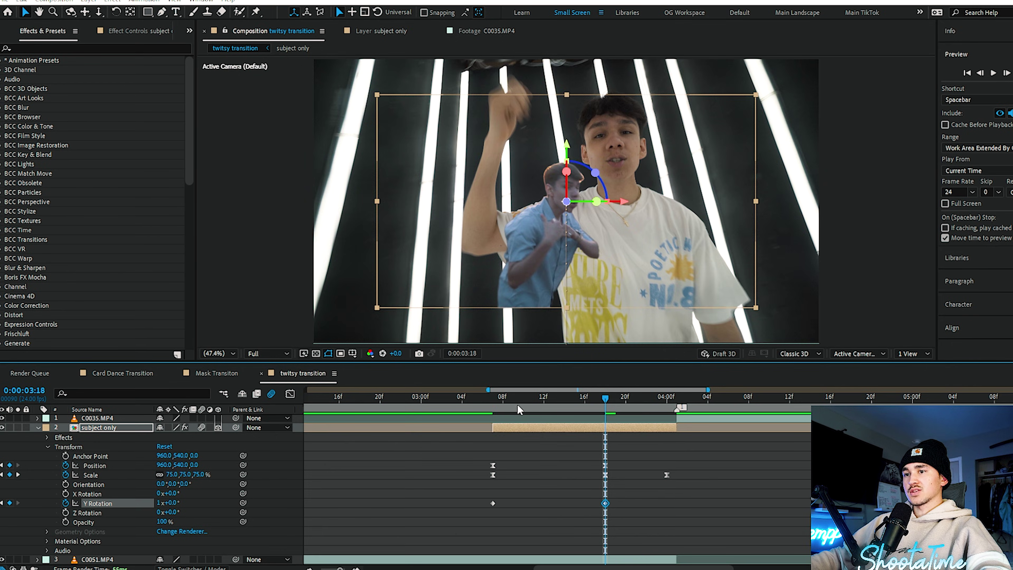
{"action": "left_click_drag", "start_coordinate": [518, 399], "coordinate": [605, 399]}
Easy Ease the Y Rotation keys and drag their speed-graph influence so the spin starts fast and slows
{"action": "left_click", "coordinate": [493, 503]}
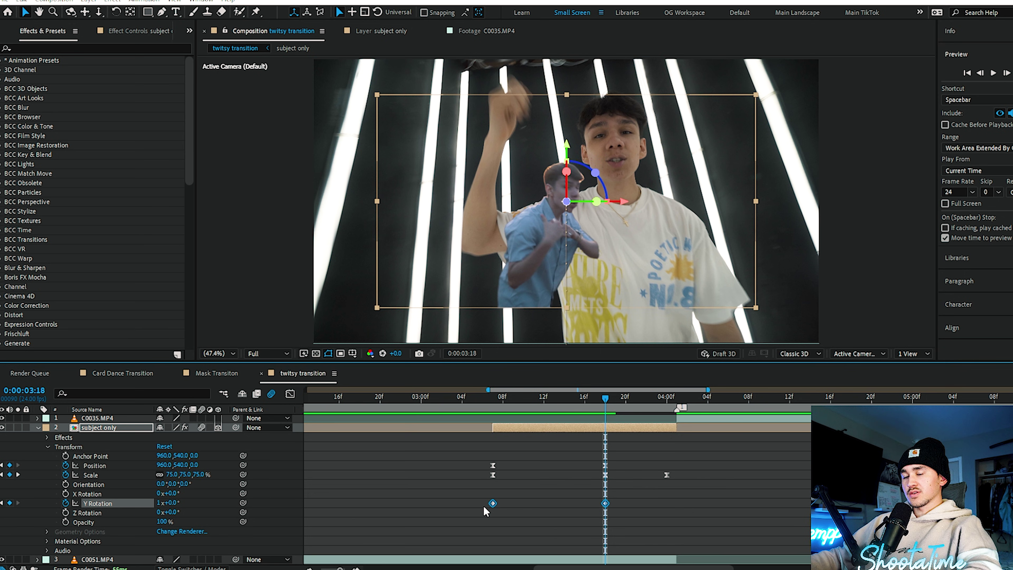
{"action": "key", "text": "F9"}
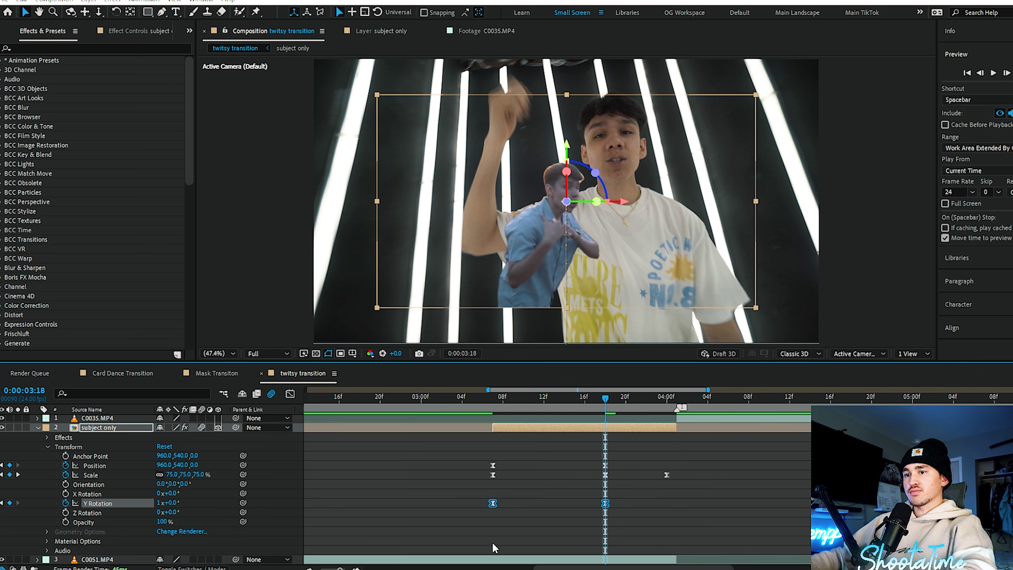
{"action": "left_click", "coordinate": [290, 394]}
{"action": "left_click", "coordinate": [493, 538]}
{"action": "left_click_drag", "start_coordinate": [512, 538], "coordinate": [495, 538]}
{"action": "left_click_drag", "start_coordinate": [586, 539], "coordinate": [549, 538]}
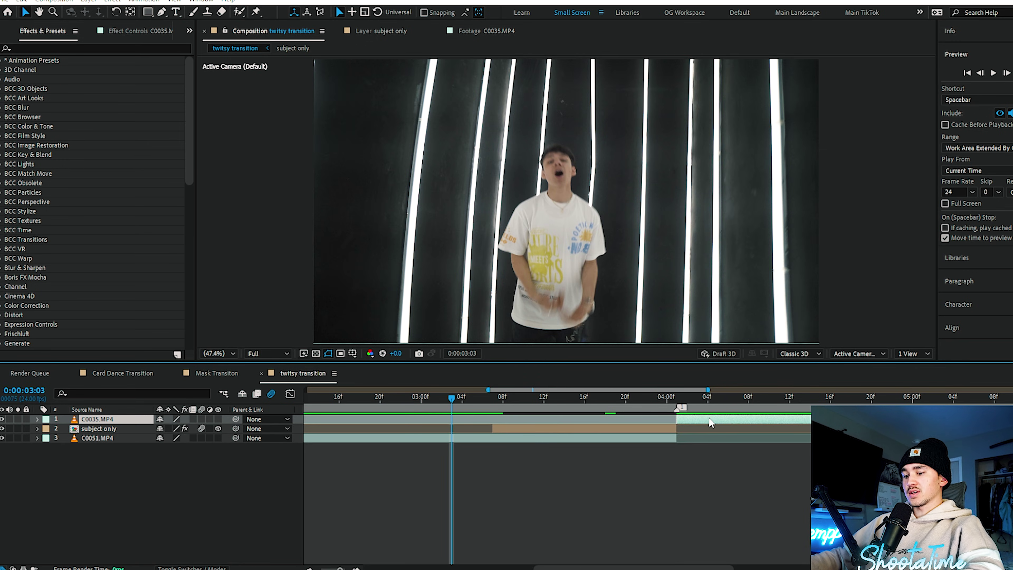
Duplicate C0035.MP4 and trim the copy's in-point to 3:18
{"action": "key", "text": "ctrl+d"}
{"action": "left_click_drag", "start_coordinate": [693, 429], "coordinate": [592, 427]}
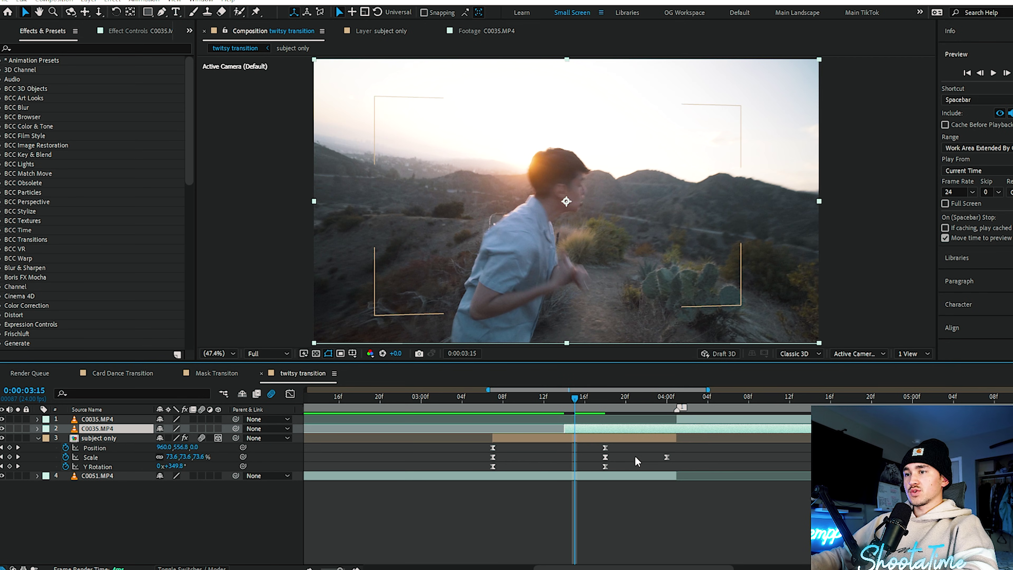
{"action": "left_click_drag", "start_coordinate": [598, 397], "coordinate": [605, 398]}
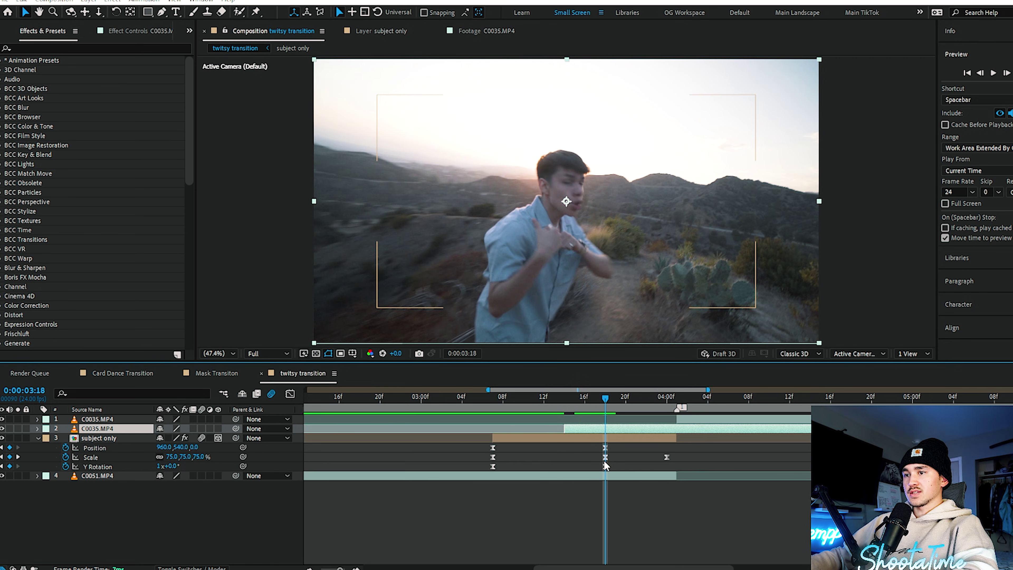
{"action": "scroll", "coordinate": [653, 467], "scroll_direction": "right", "scroll_amount": 2}
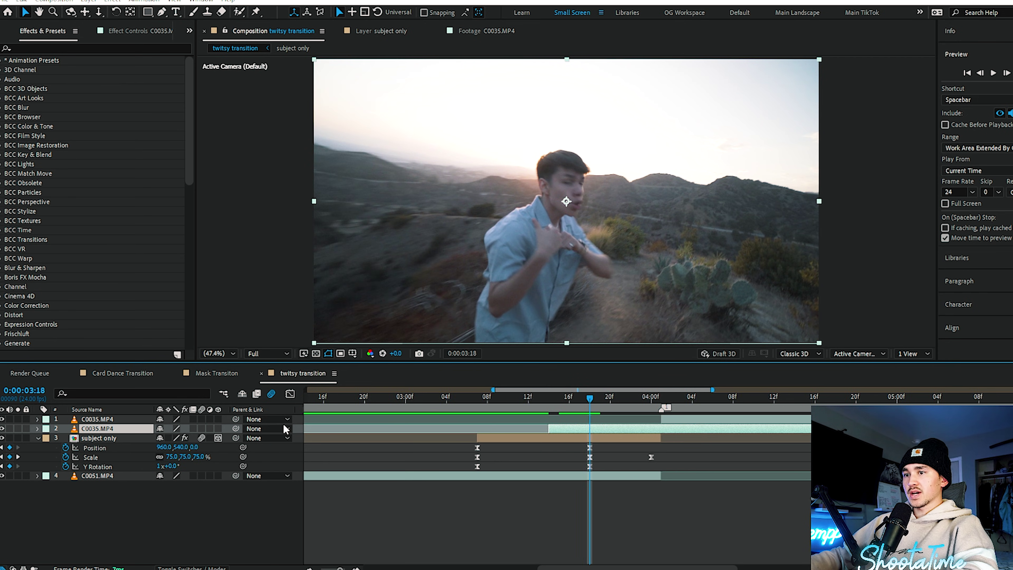
{"action": "left_click_drag", "start_coordinate": [564, 427], "coordinate": [586, 426]}
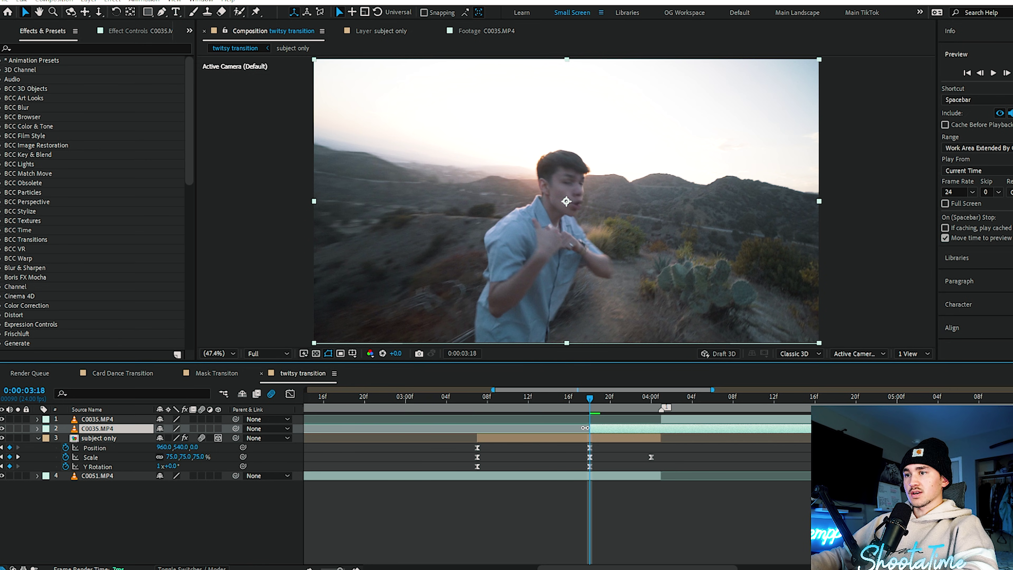
Move the copy below subject only, end it at the current time, and add a Scale keyframe at 3:18
{"action": "left_click_drag", "start_coordinate": [109, 431], "coordinate": [108, 467]}
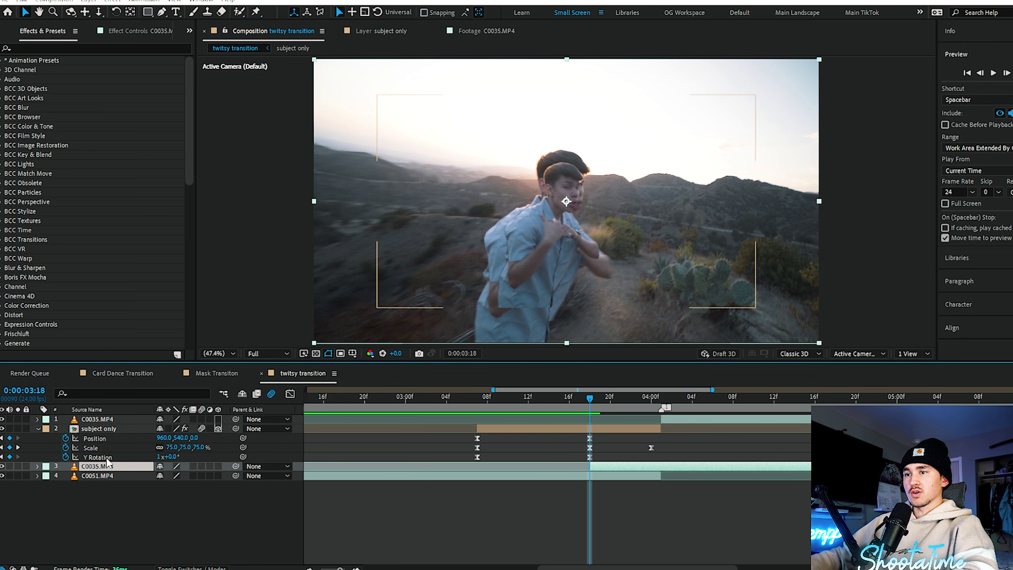
{"action": "key", "text": "alt+bracketright"}
{"action": "key", "text": "j"}
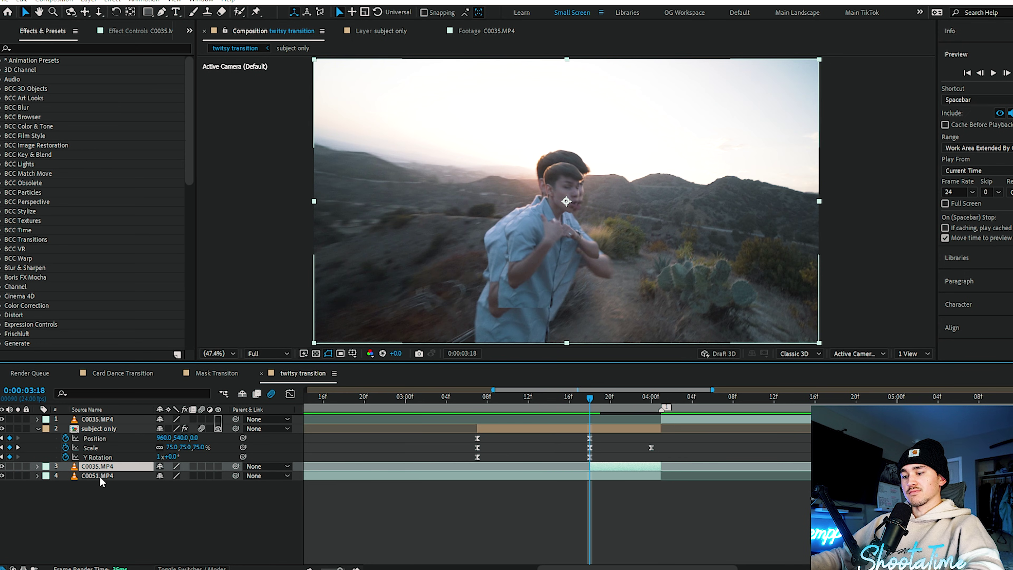
{"action": "key", "text": "alt+shift+s"}
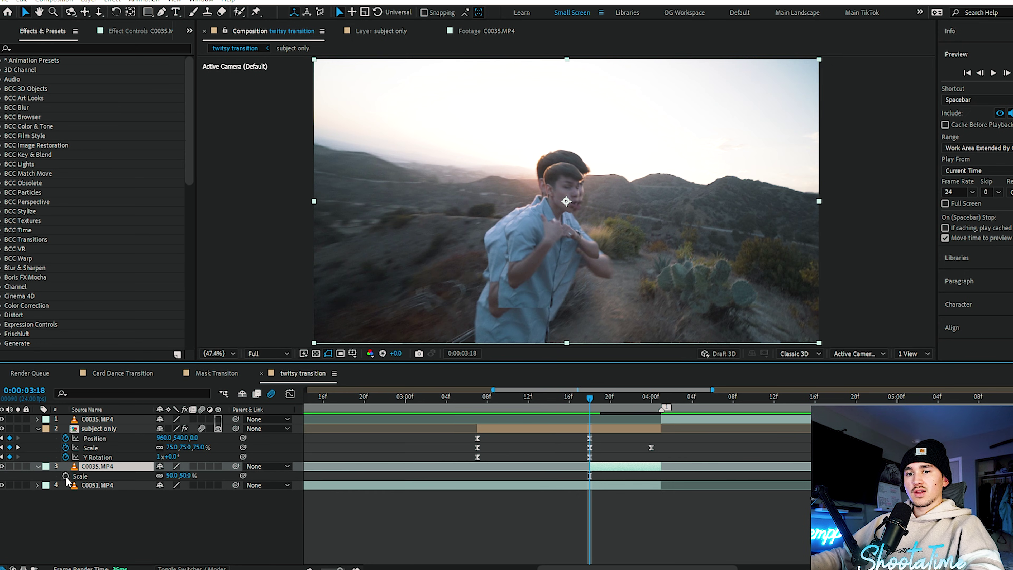
Move the copy's 50% Scale keyframe to about 4:00, set 3% at 3:18, and Easy Ease both
{"action": "left_click", "coordinate": [132, 476]}
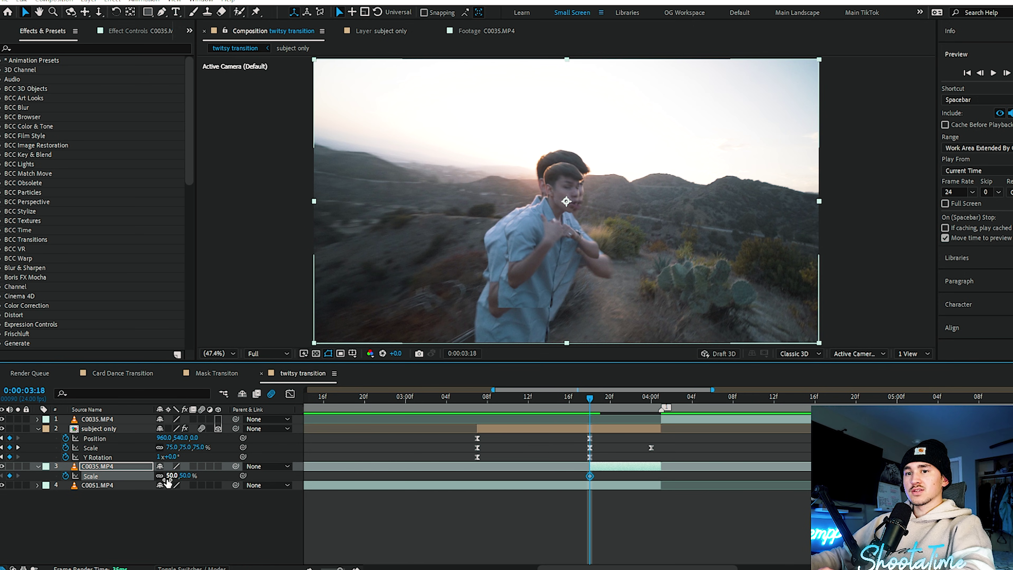
{"action": "left_click_drag", "start_coordinate": [592, 480], "coordinate": [661, 477]}
{"action": "left_click_drag", "start_coordinate": [188, 478], "coordinate": [168, 479]}
{"action": "left_click", "coordinate": [182, 476]}
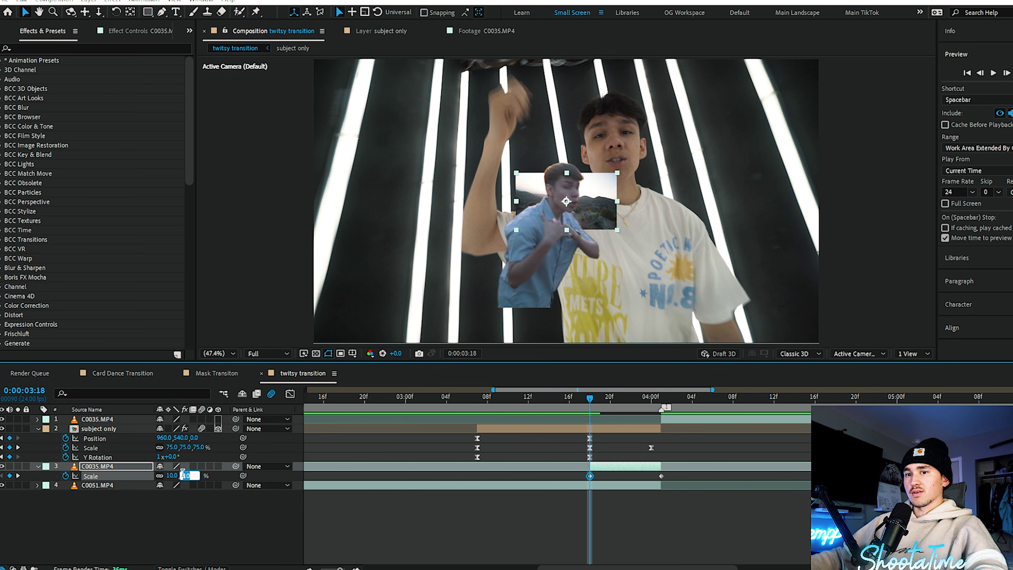
{"action": "type", "text": "3"}
{"action": "key", "text": "Return"}
{"action": "key", "text": "F9"}
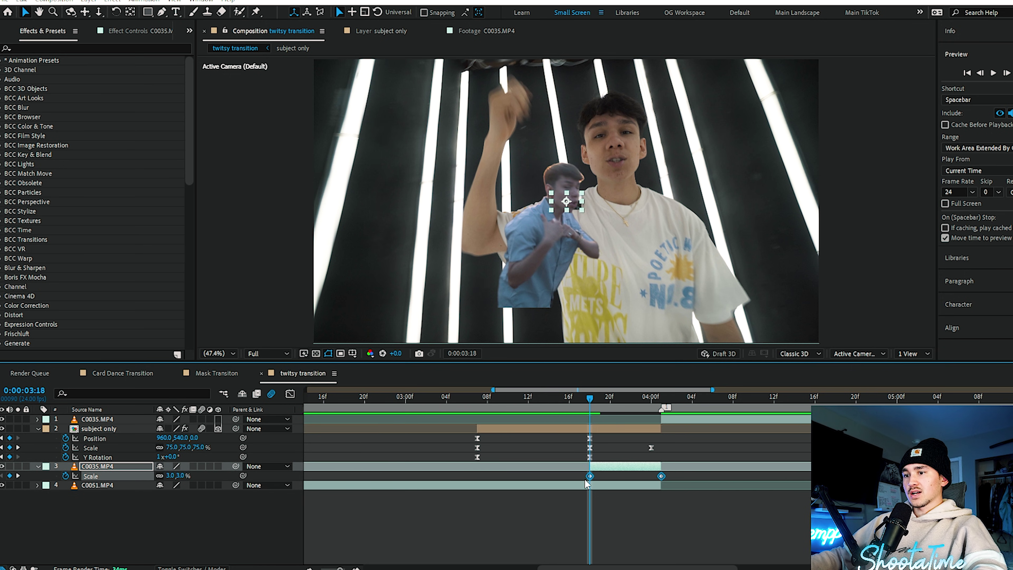
In the speed graph, drag the copy's Scale influence handle to delay its growth peak
{"action": "left_click", "coordinate": [290, 393]}
{"action": "left_click_drag", "start_coordinate": [614, 538], "coordinate": [659, 538]}
{"action": "left_click", "coordinate": [290, 393]}
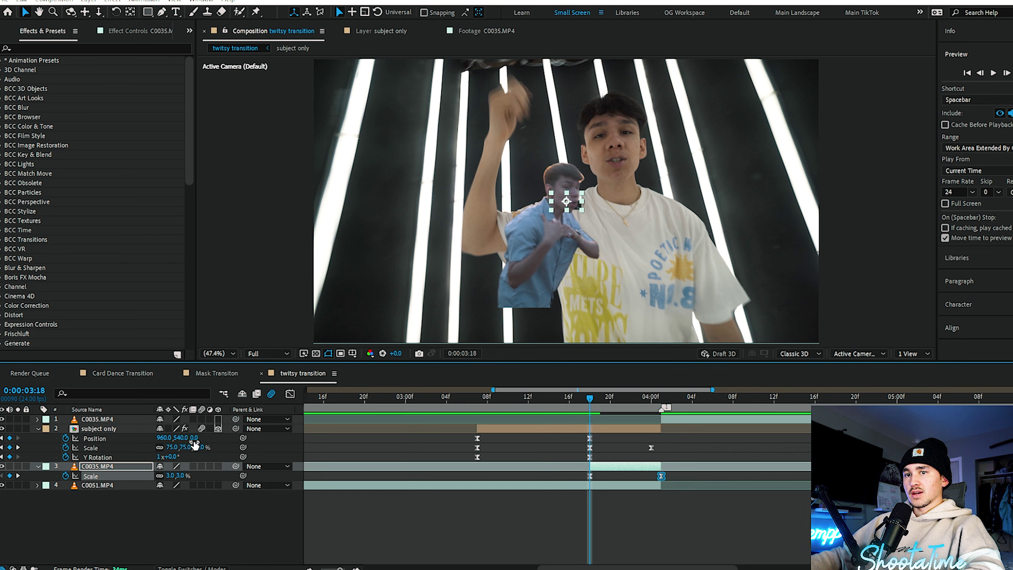